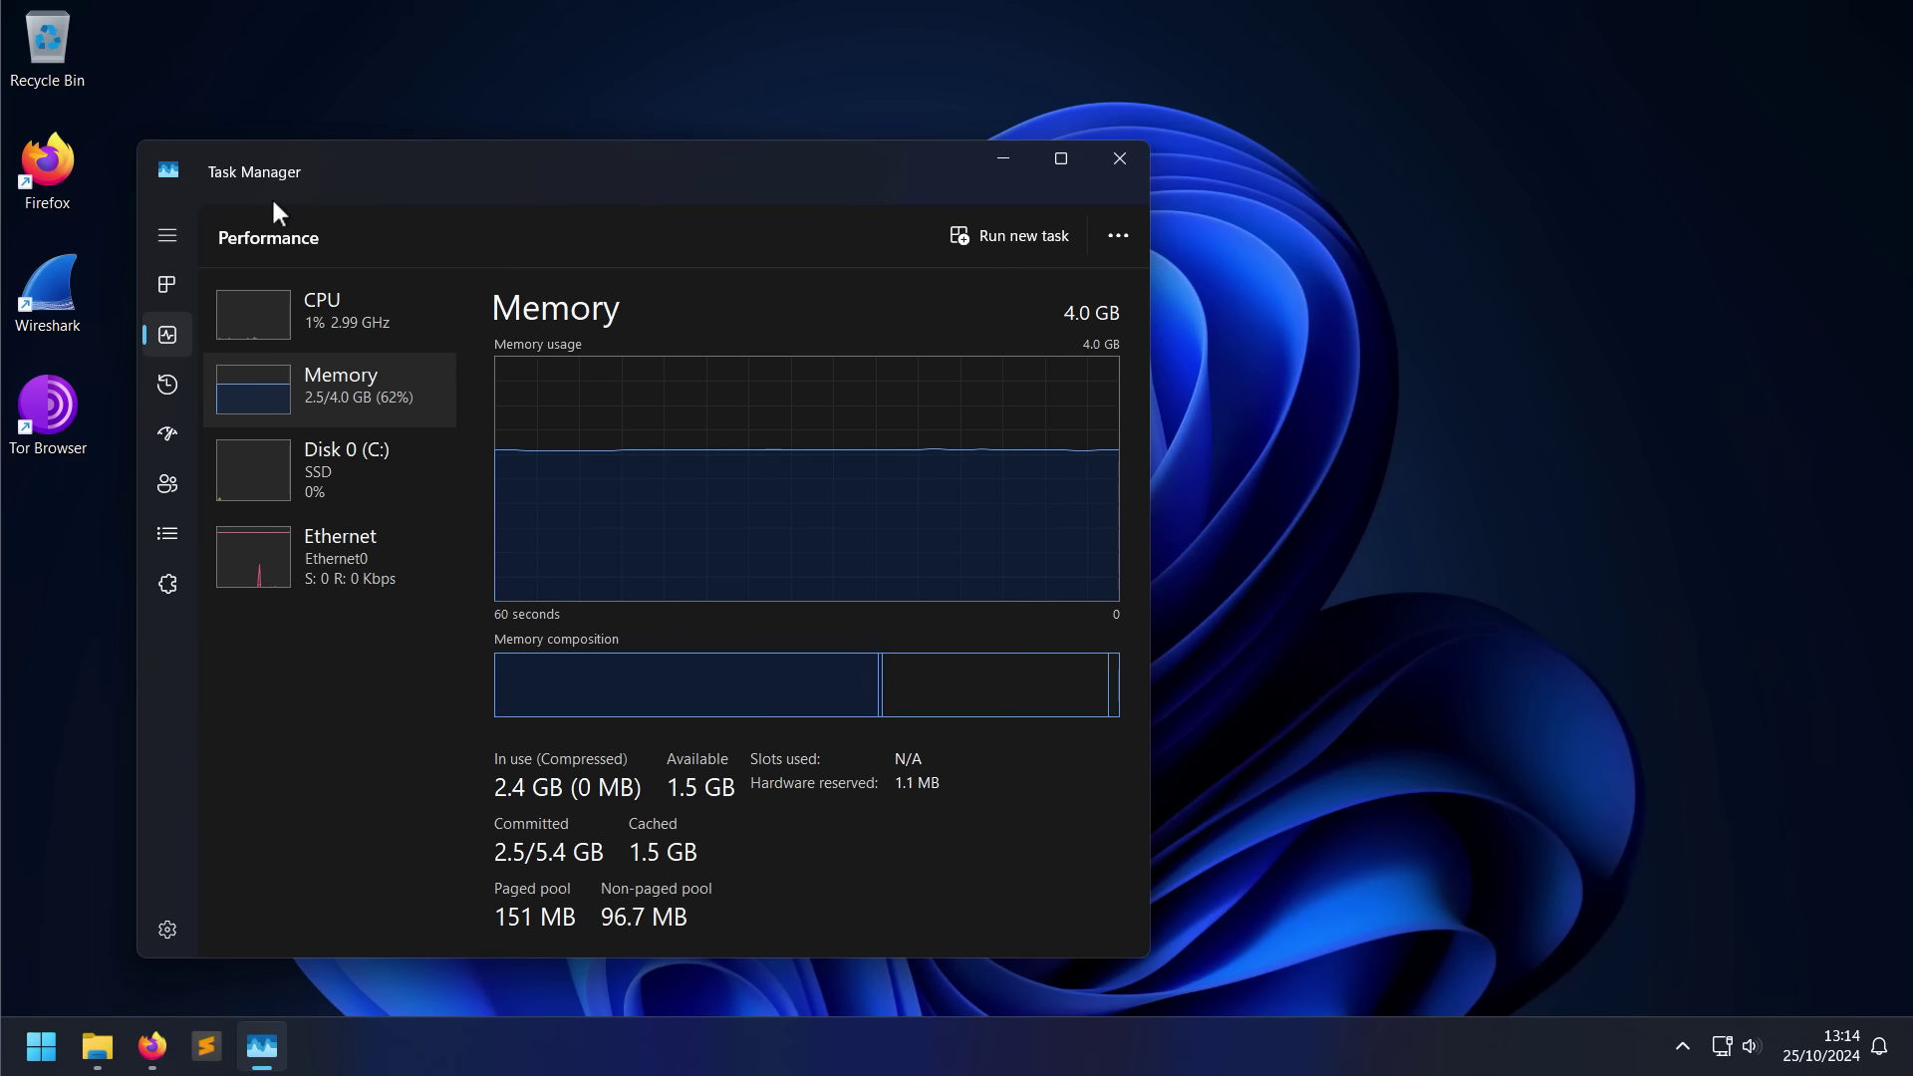
Launch Windows11Debloater.exe from Tweaks\Windows11DebloaterV206 and approve the administrator prompt.
left_click(44, 1042)
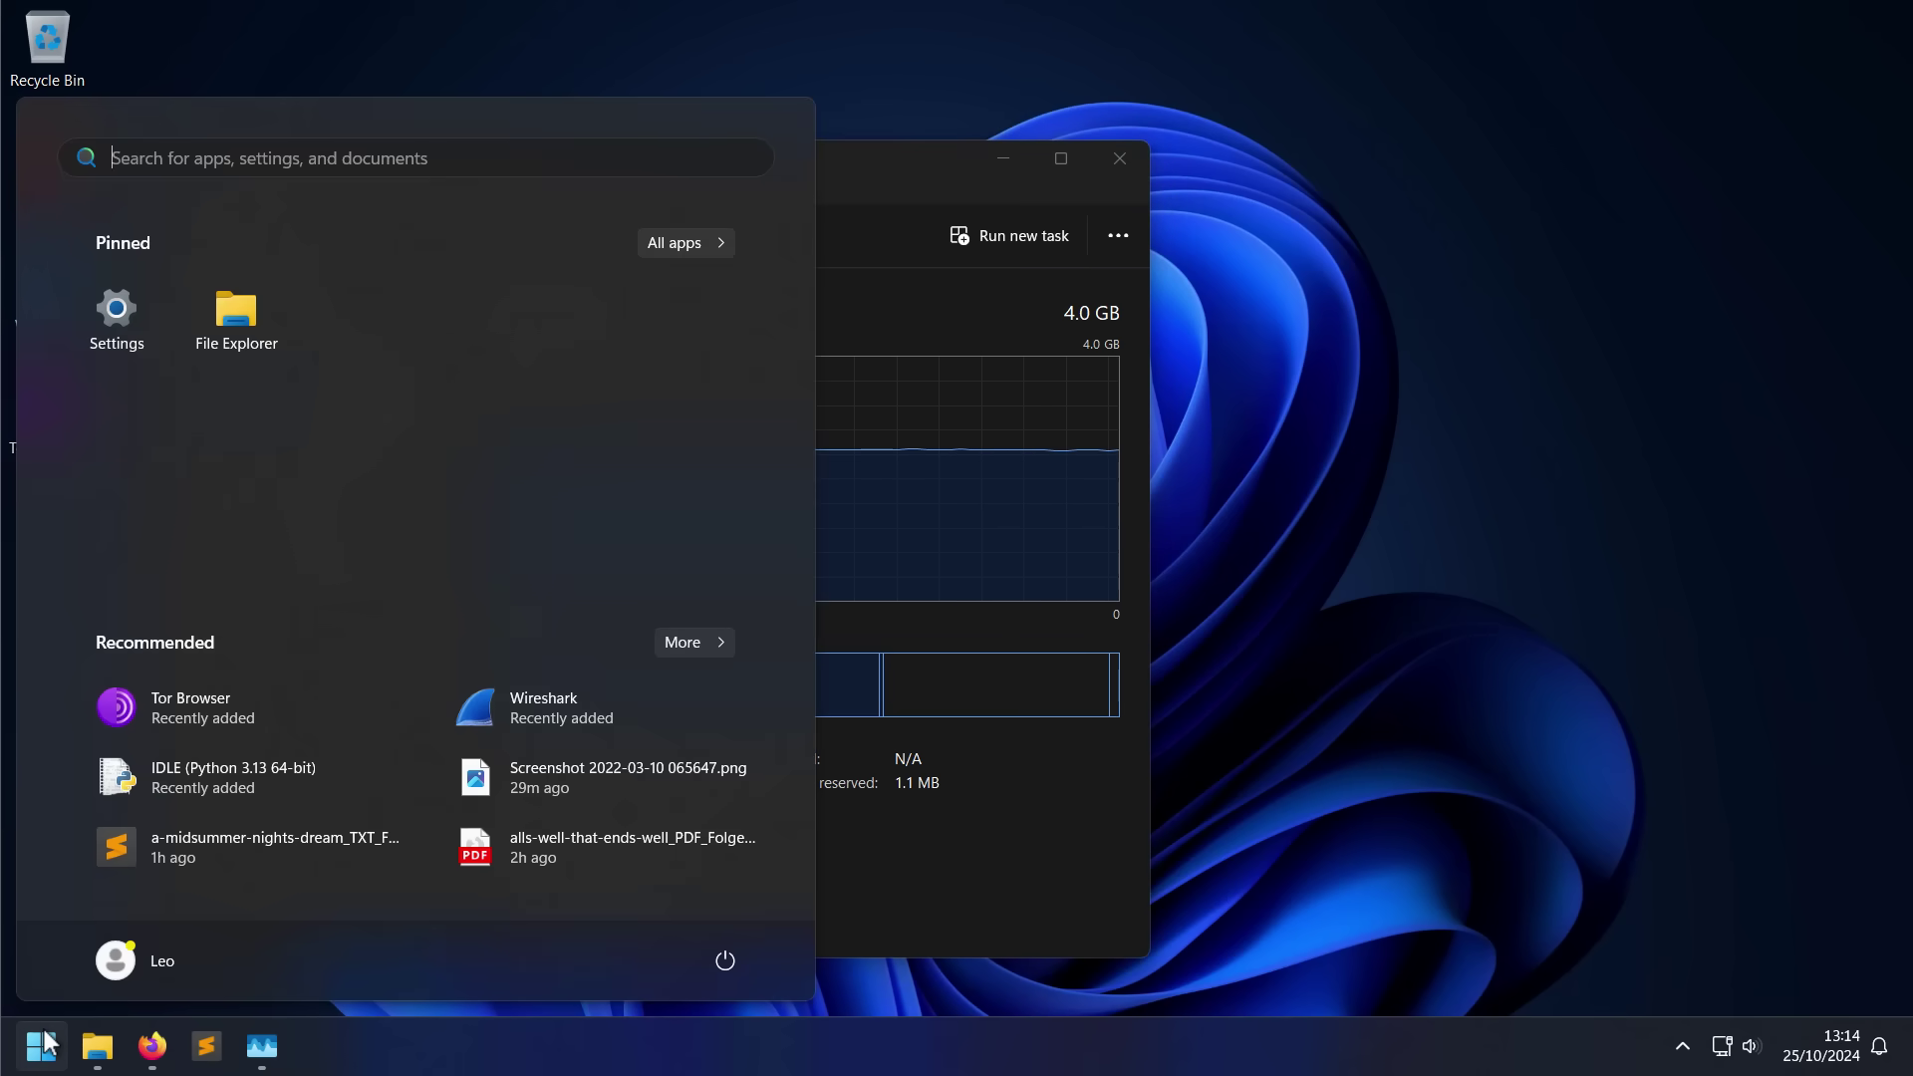
left_click(43, 1042)
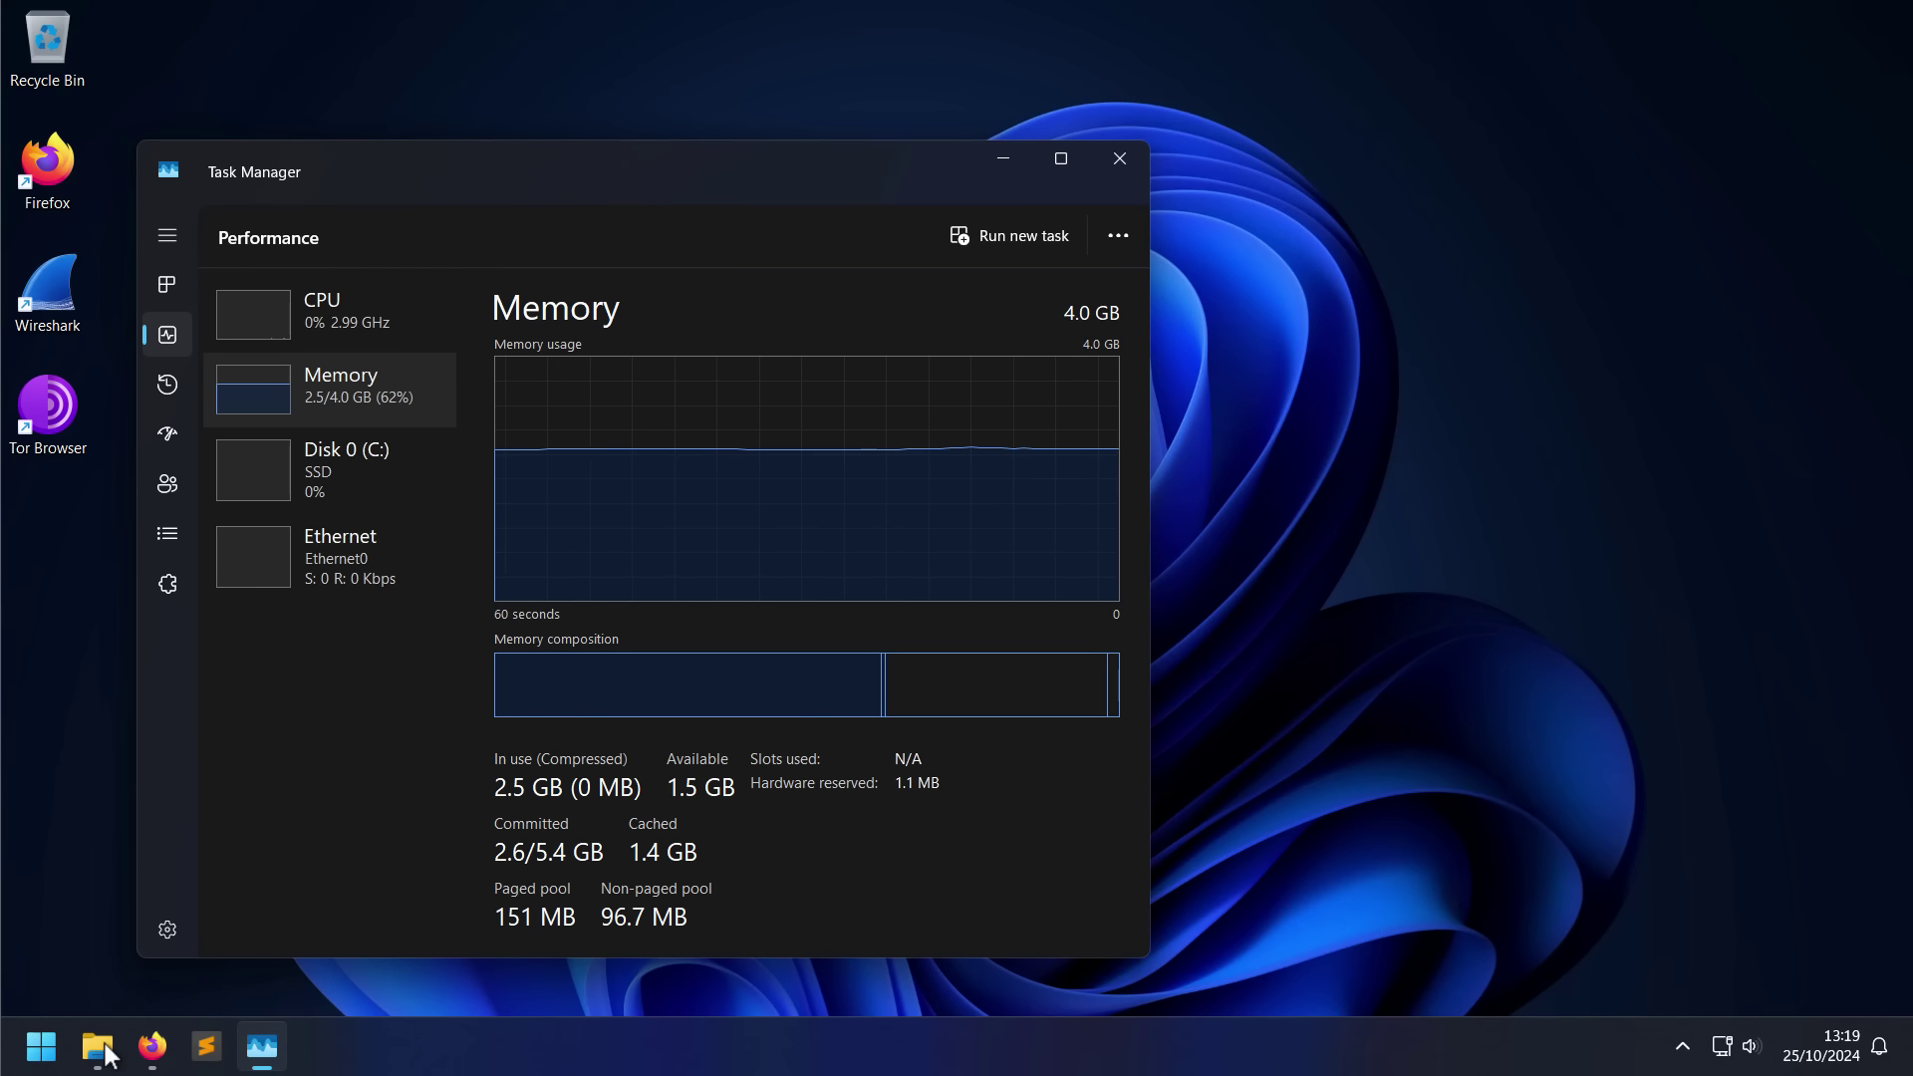
left_click(97, 1046)
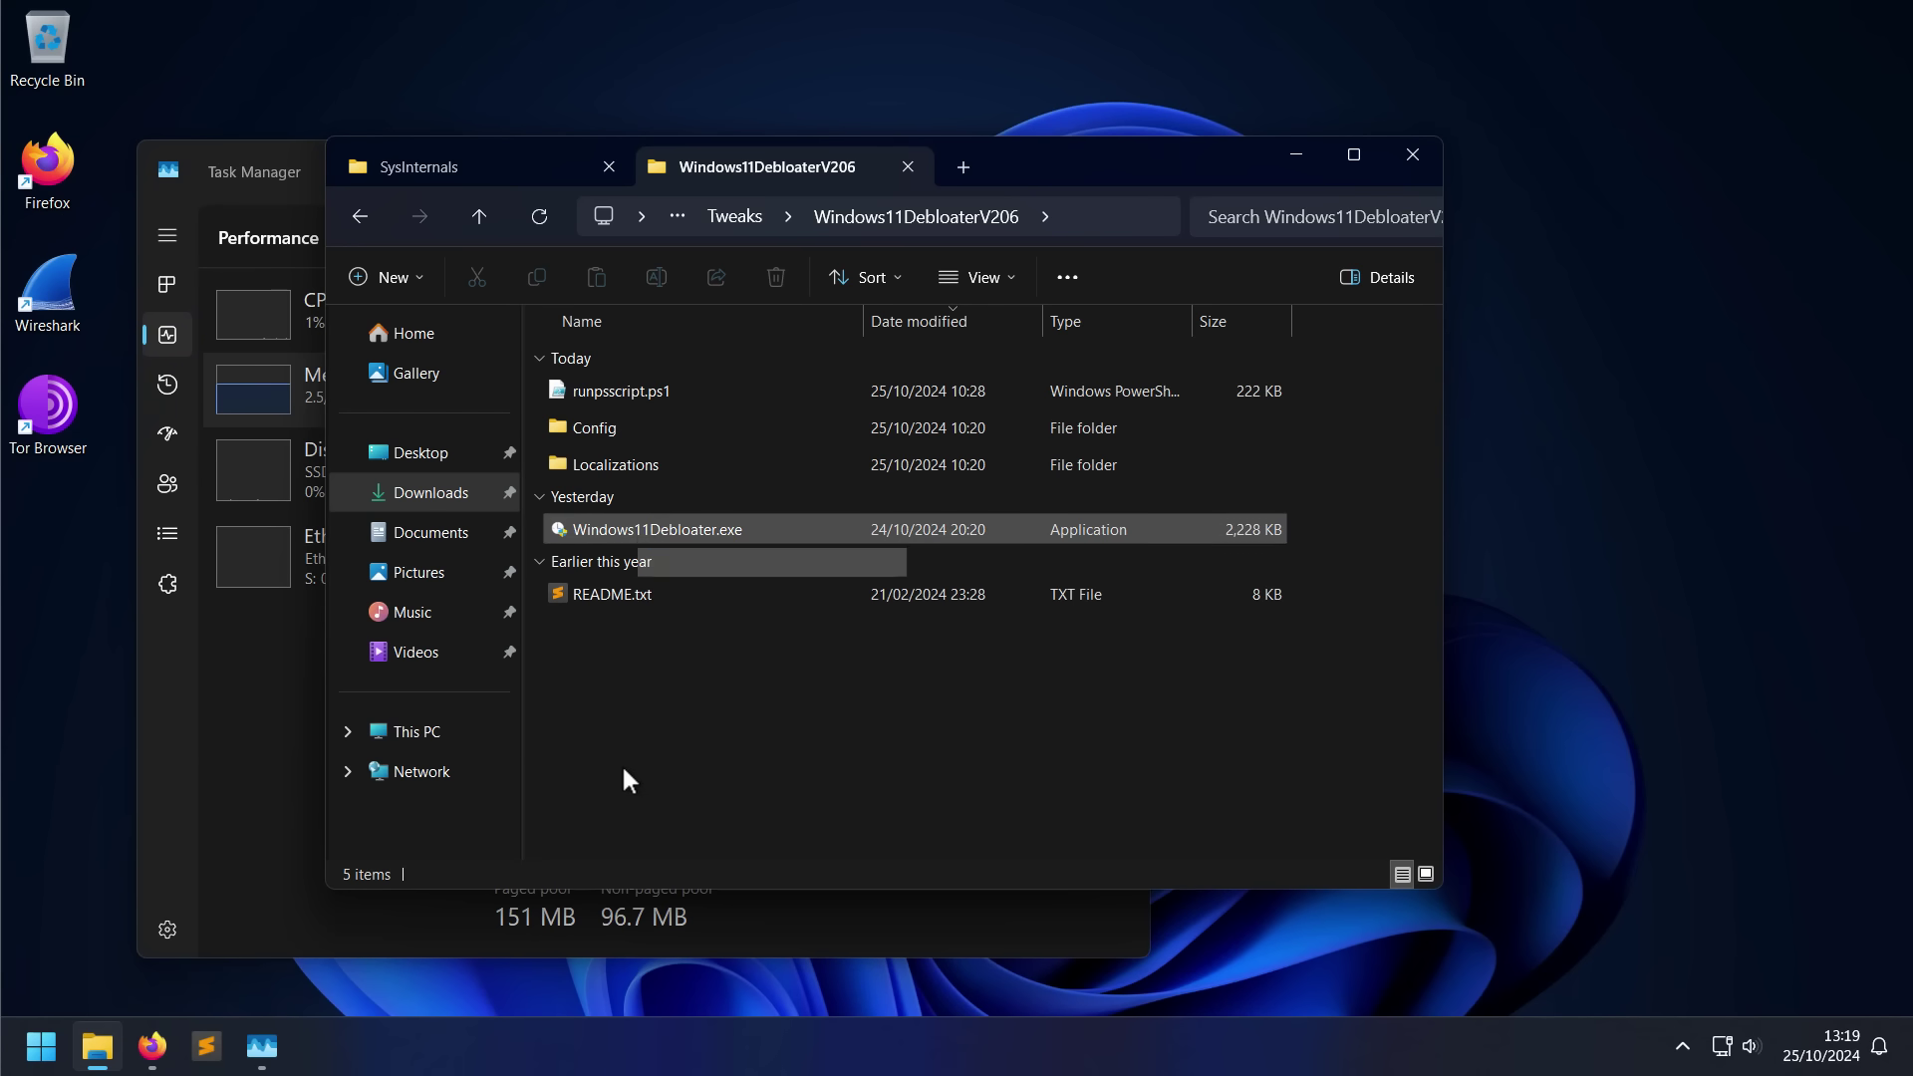
key("alt+Left")
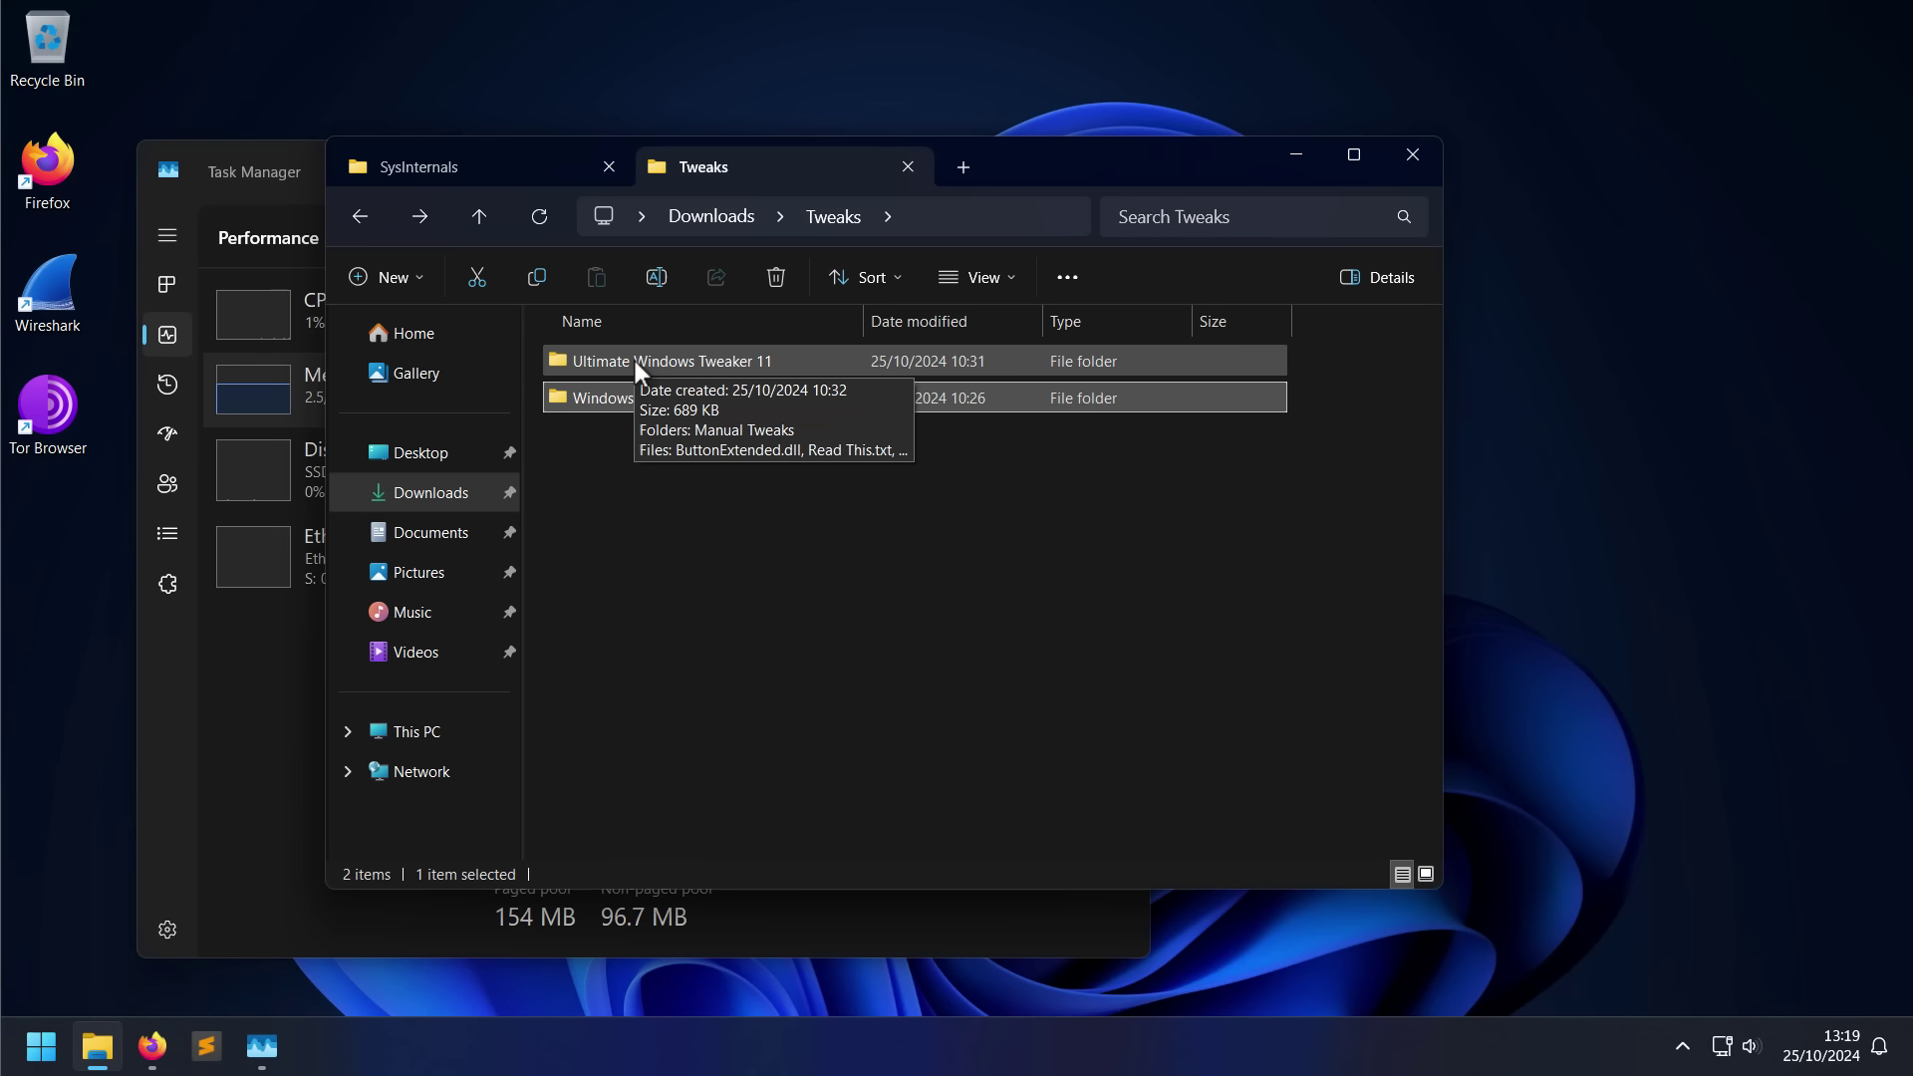
double_click(613, 402)
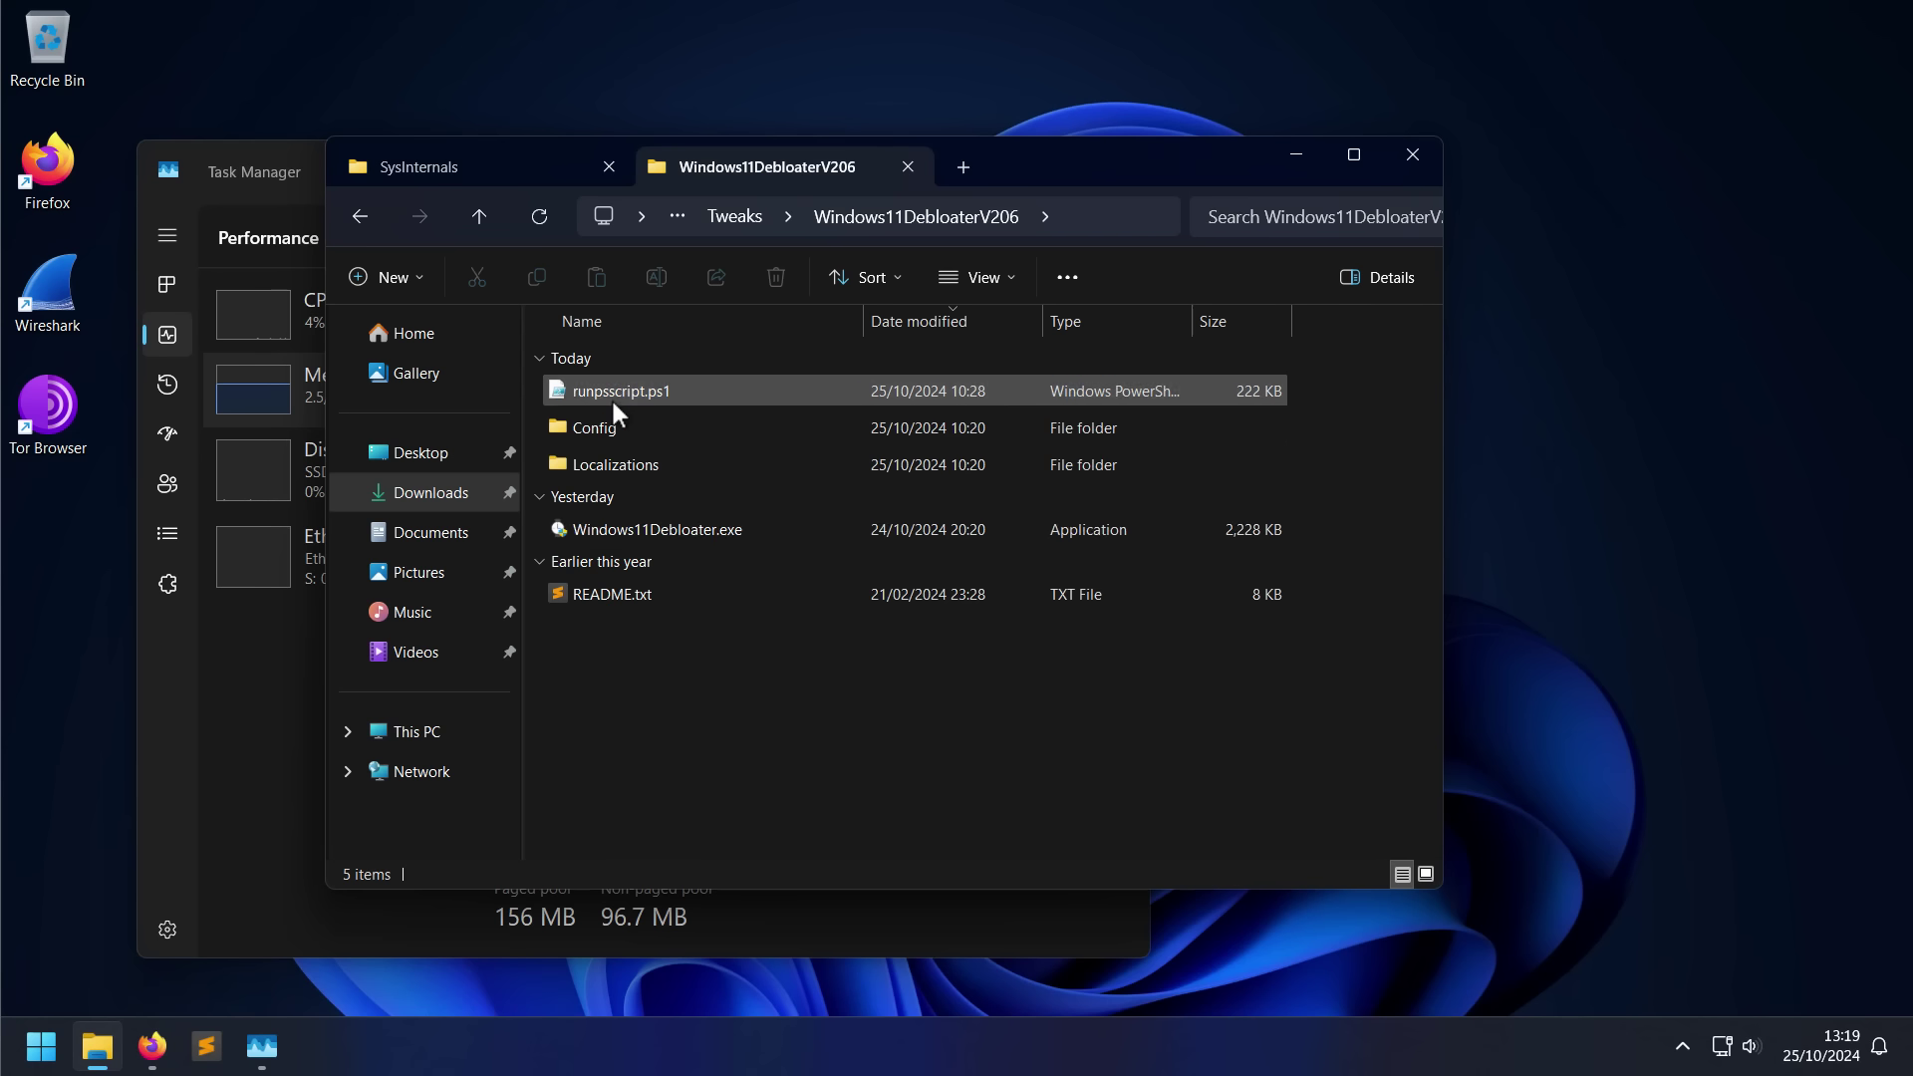
double_click(630, 524)
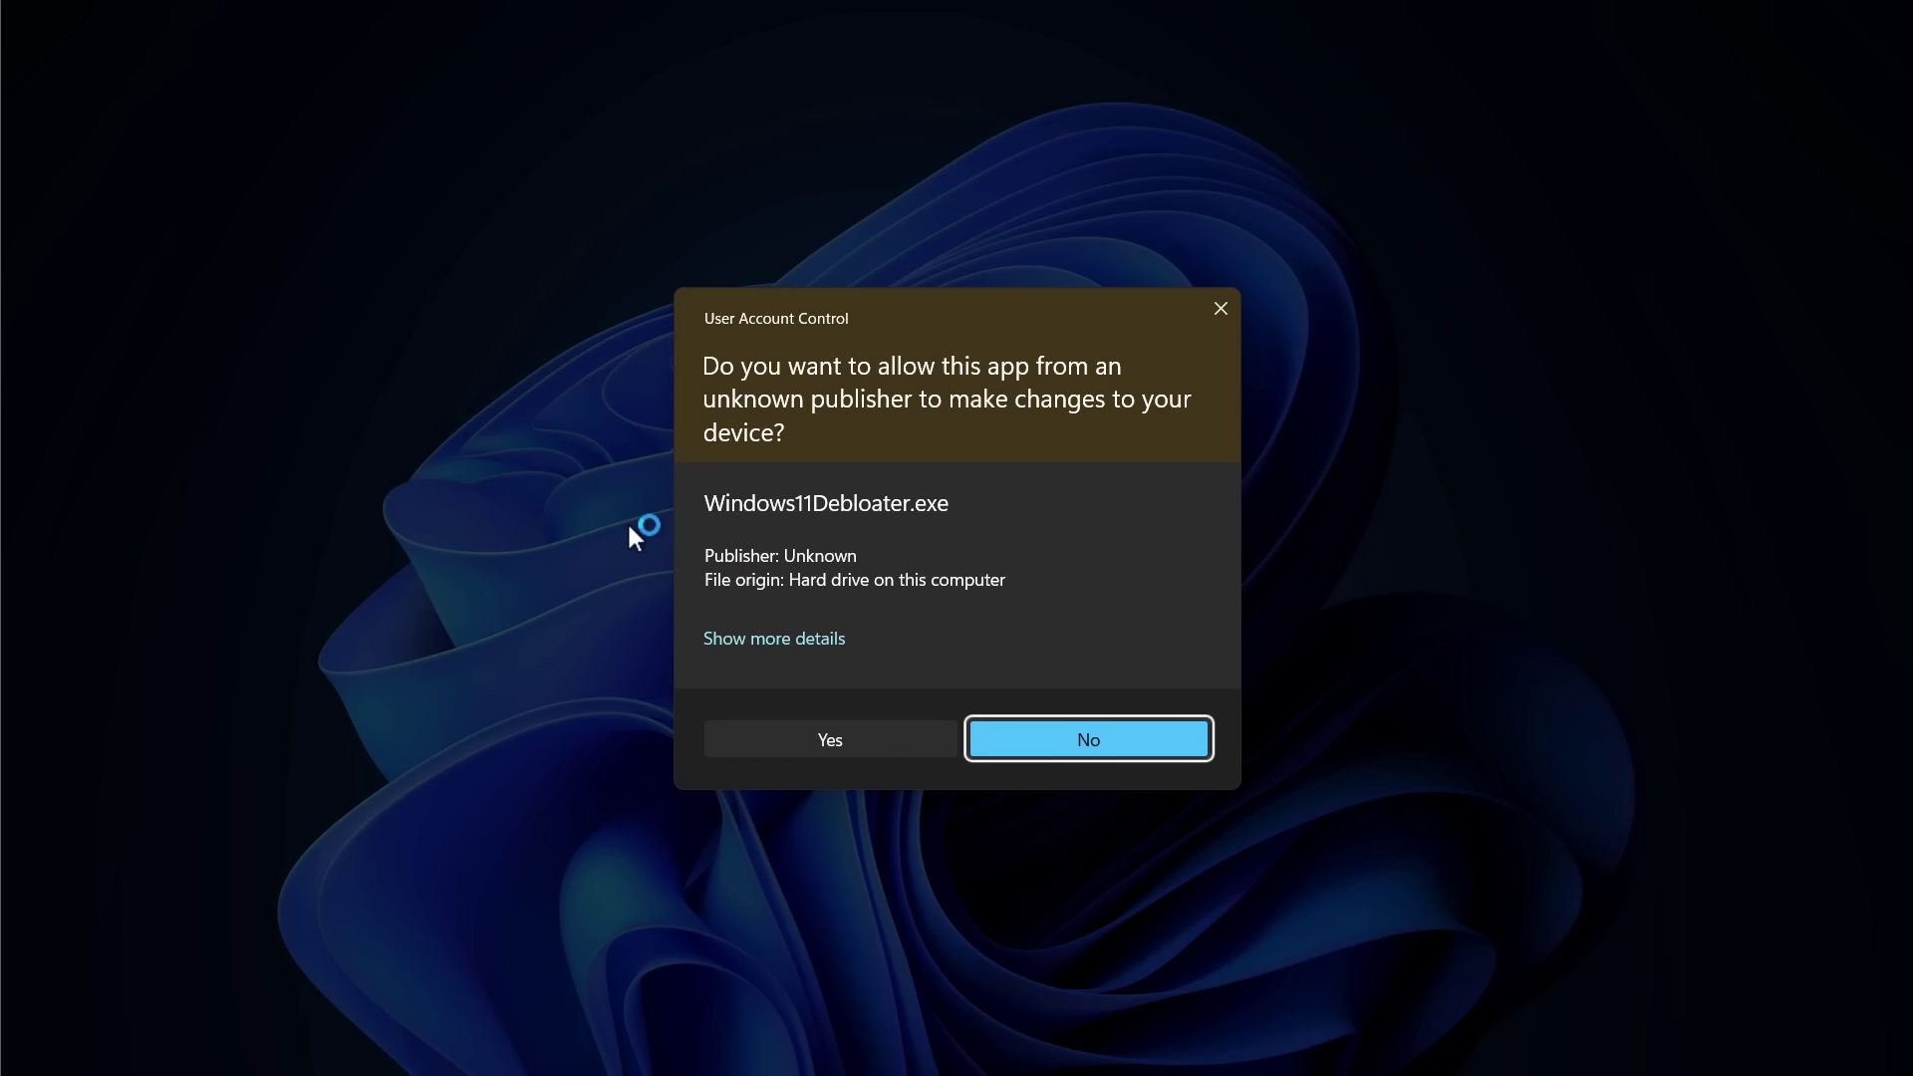
left_click(828, 734)
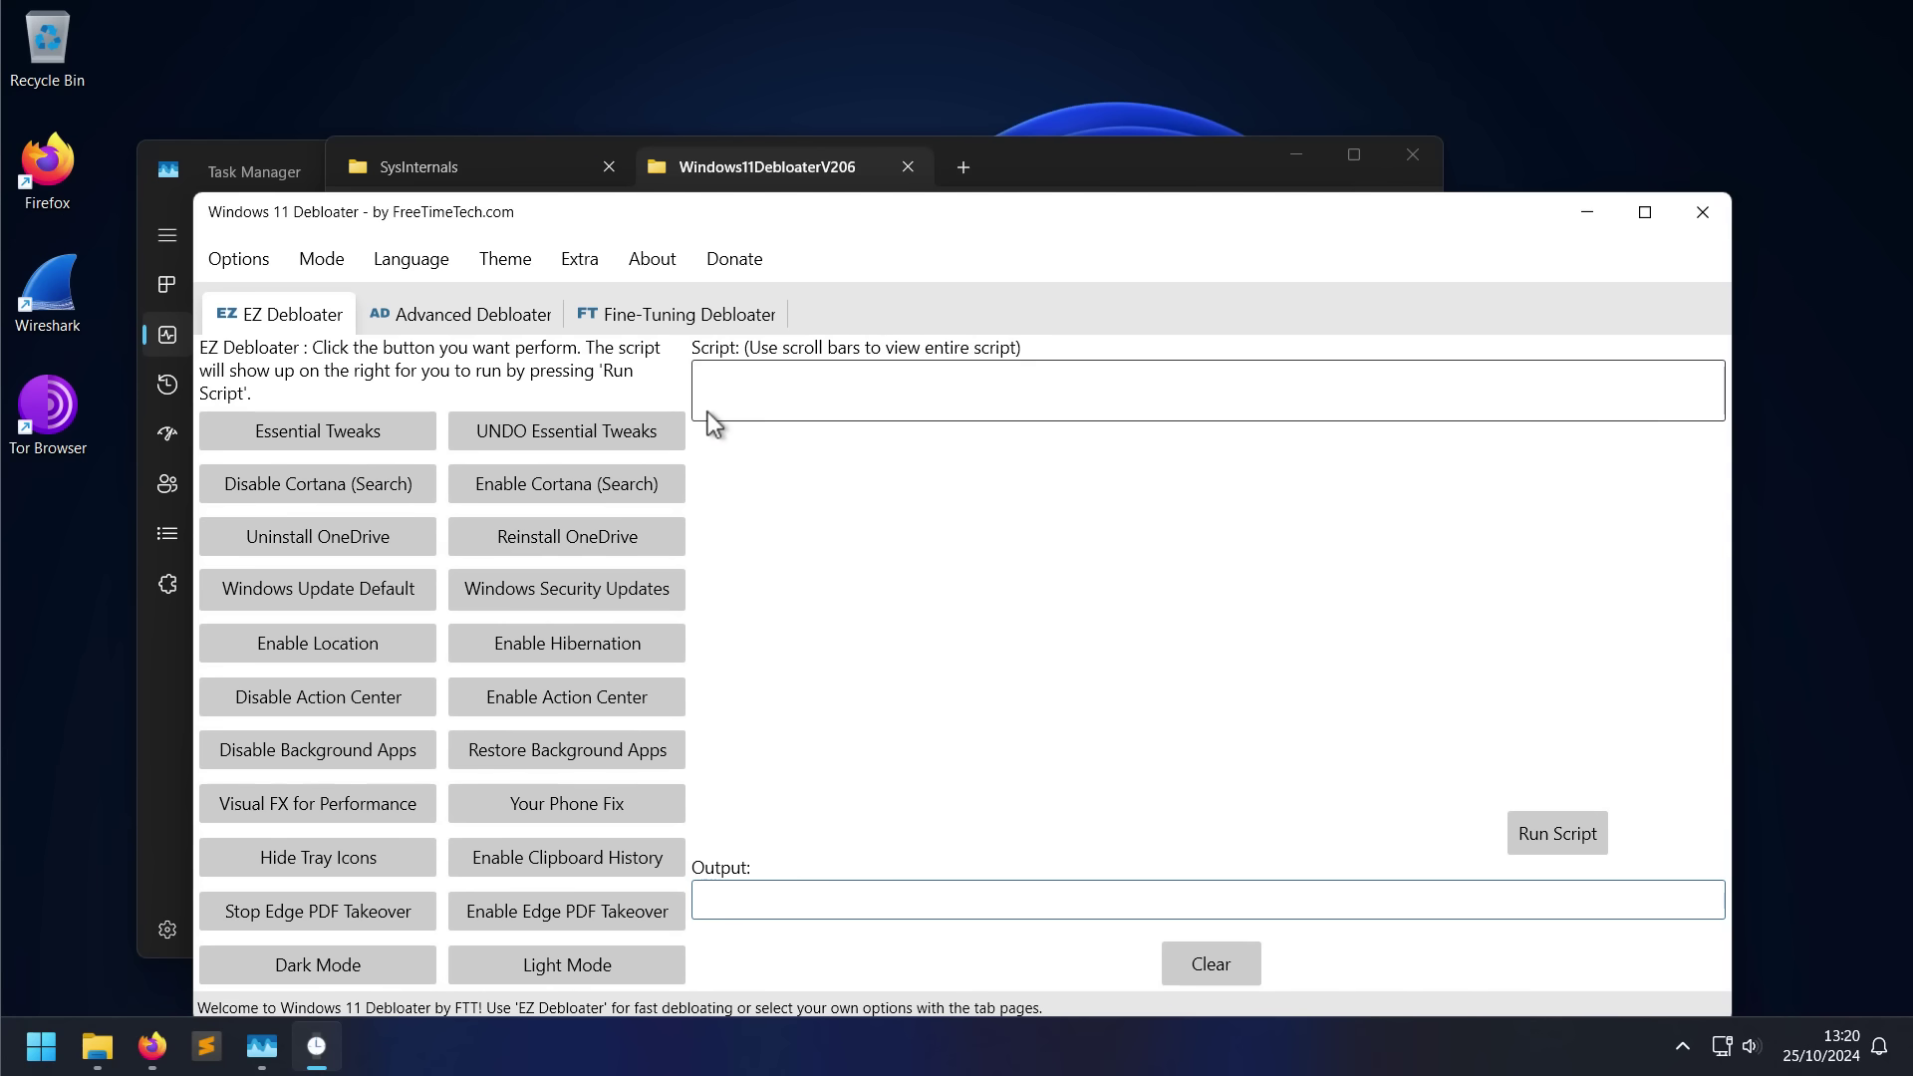
Preview the Disable Cortana, Disable Background Apps, Uninstall OneDrive and Essential Tweaks scripts.
left_click(313, 495)
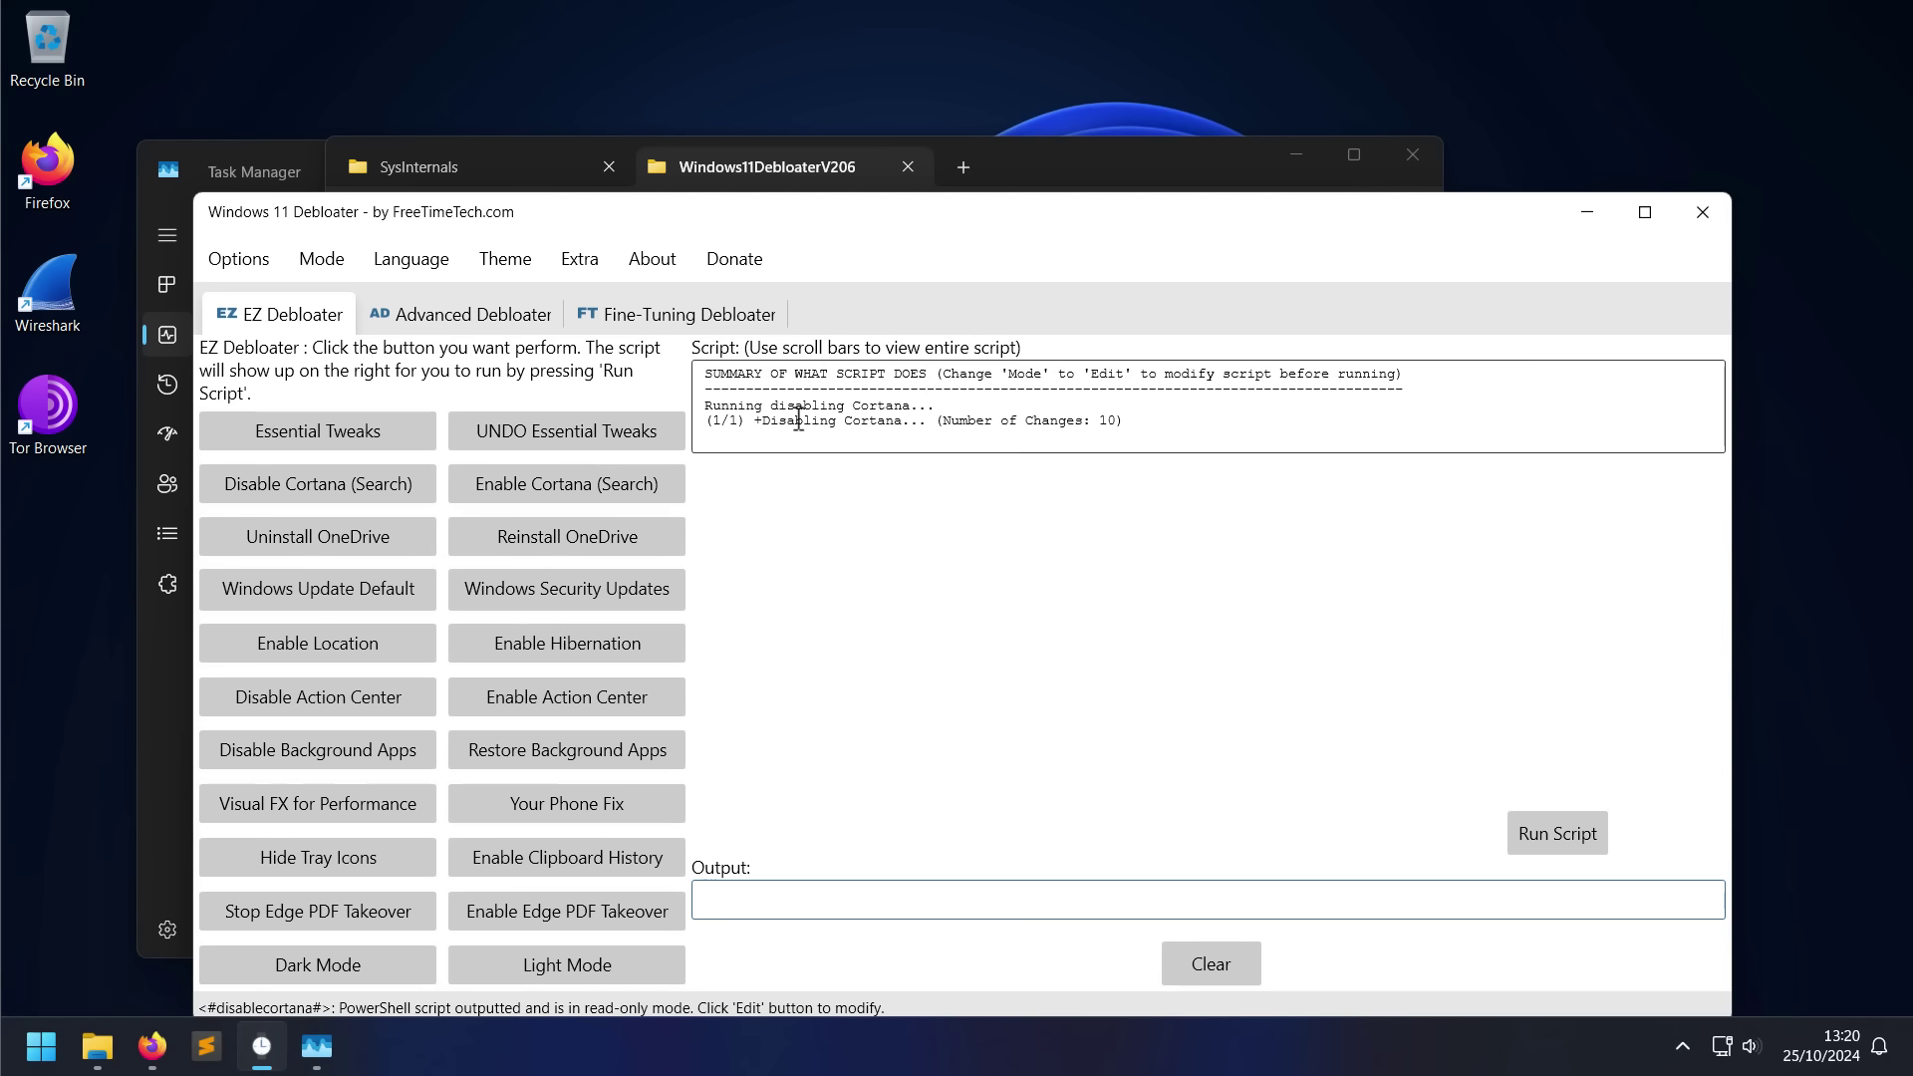
left_click(333, 759)
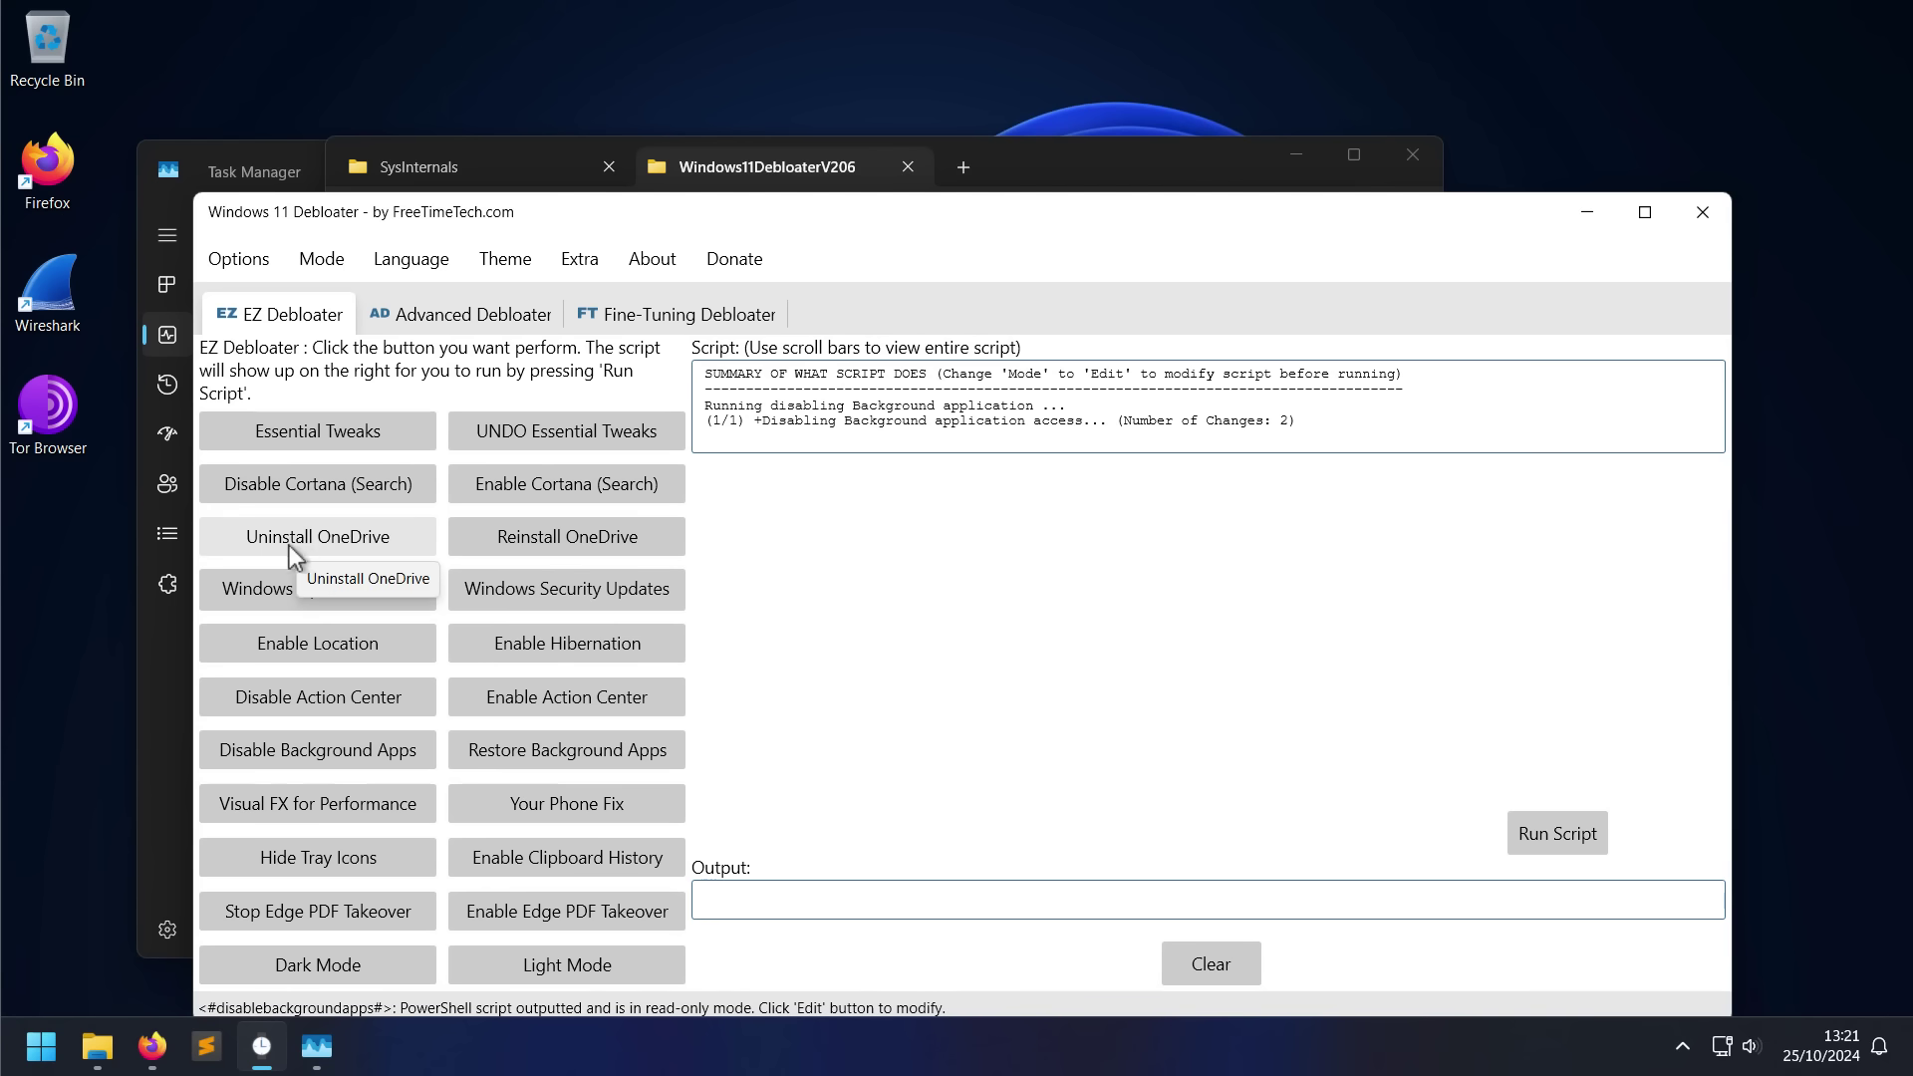
left_click(341, 547)
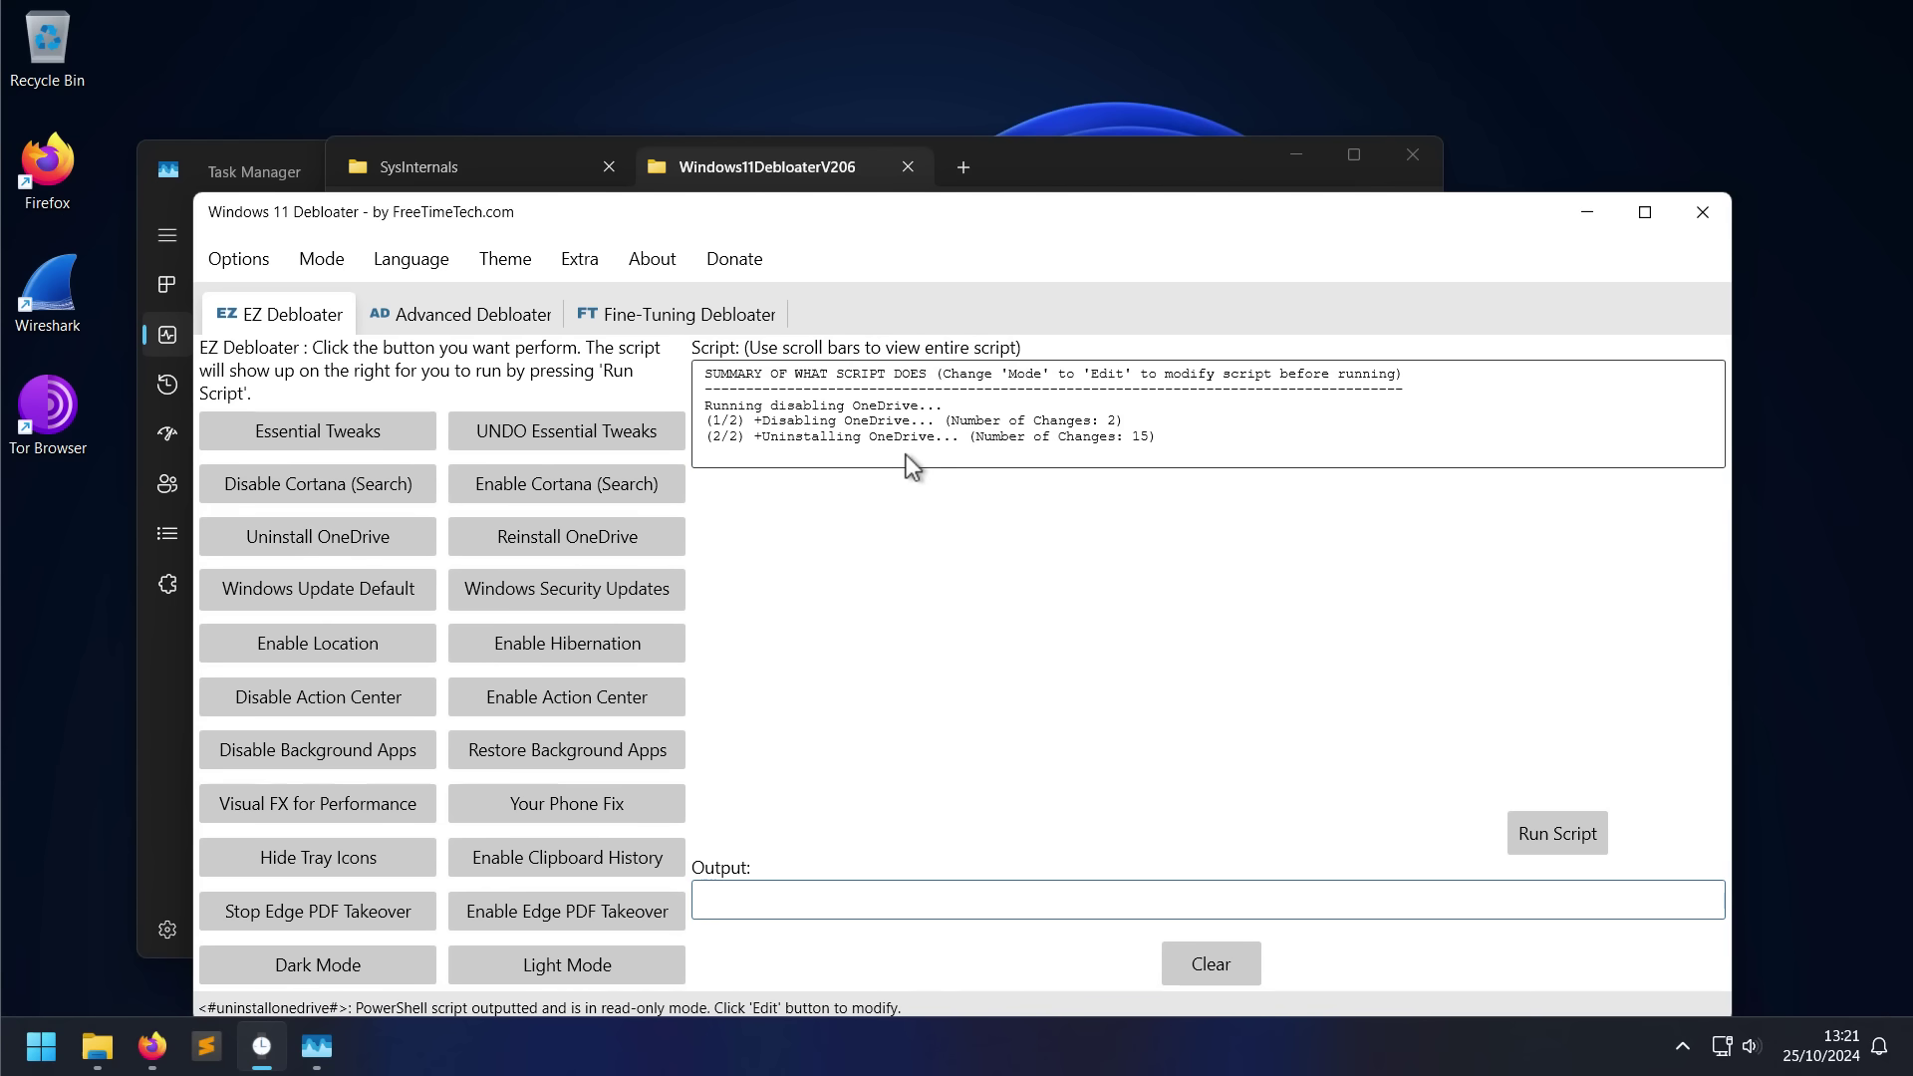
left_click(1556, 841)
left_click(329, 441)
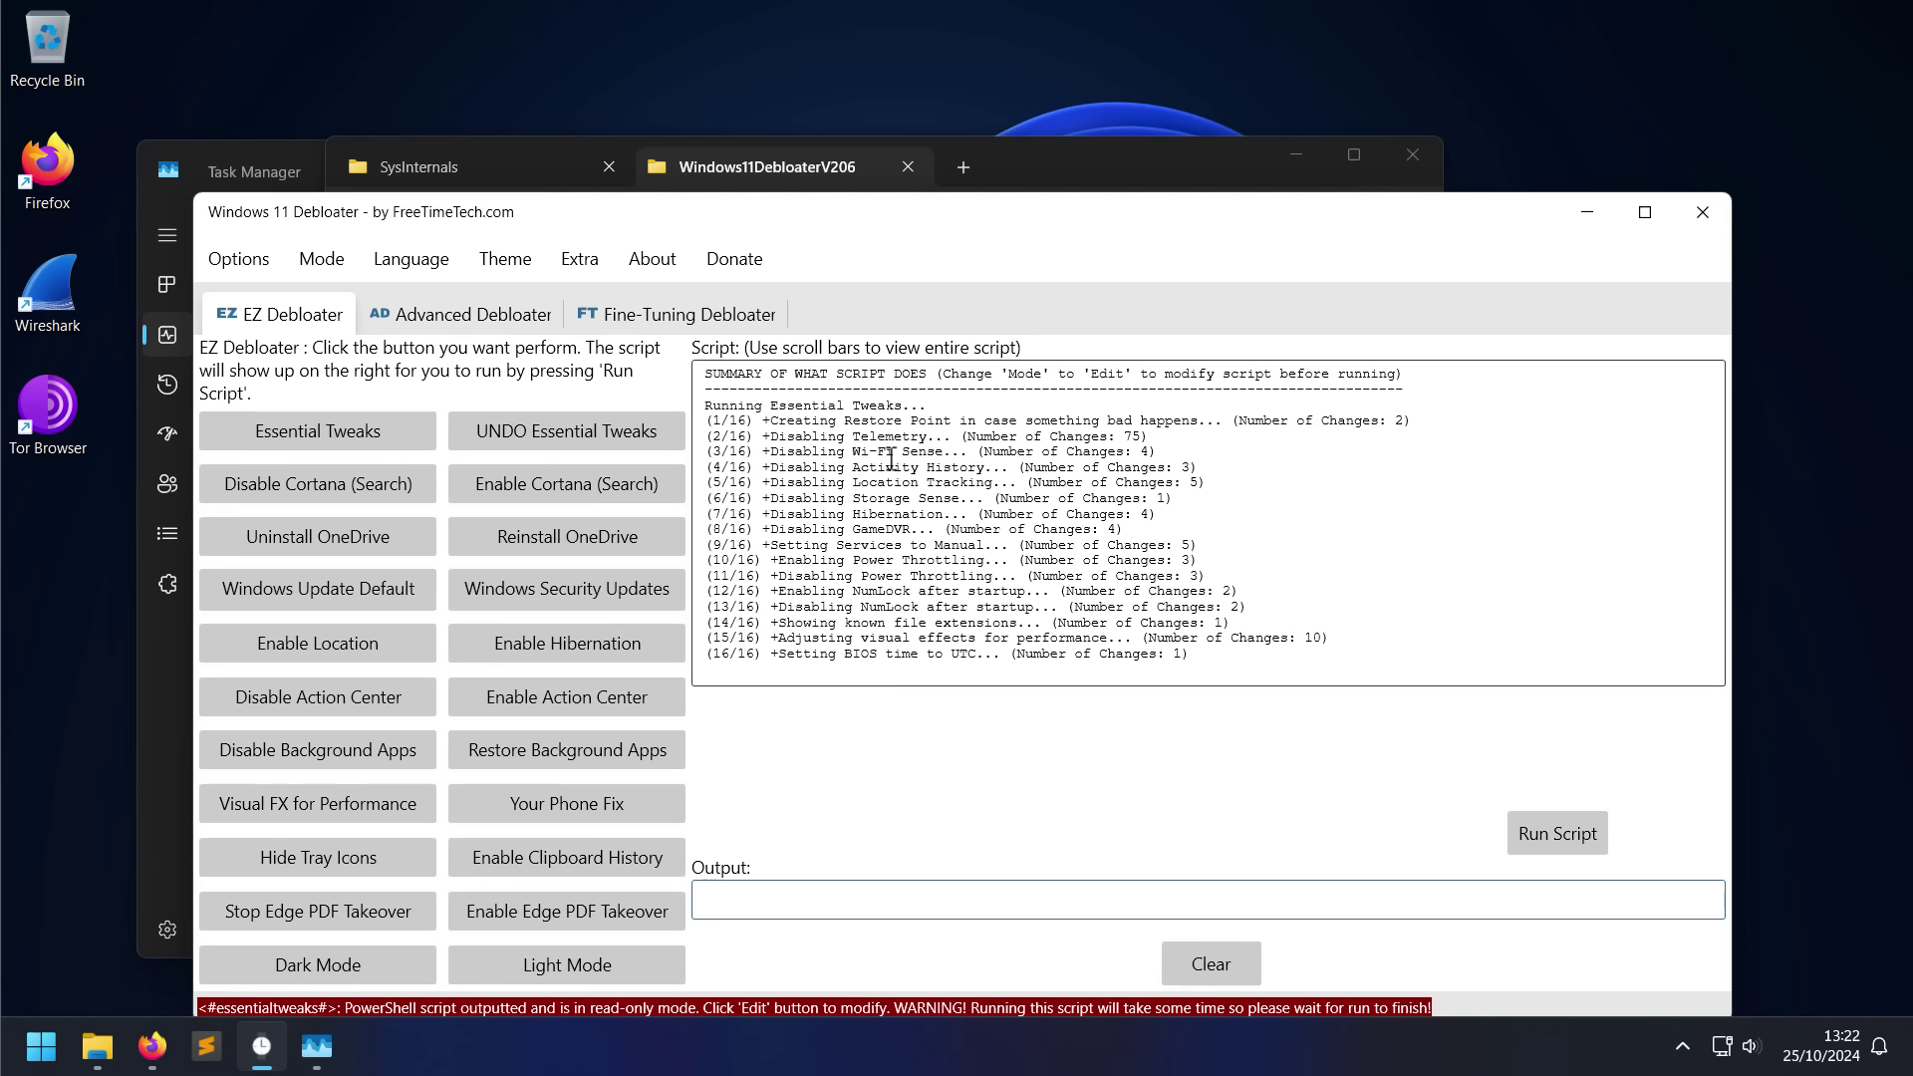
left_click_drag(851, 454, 943, 459)
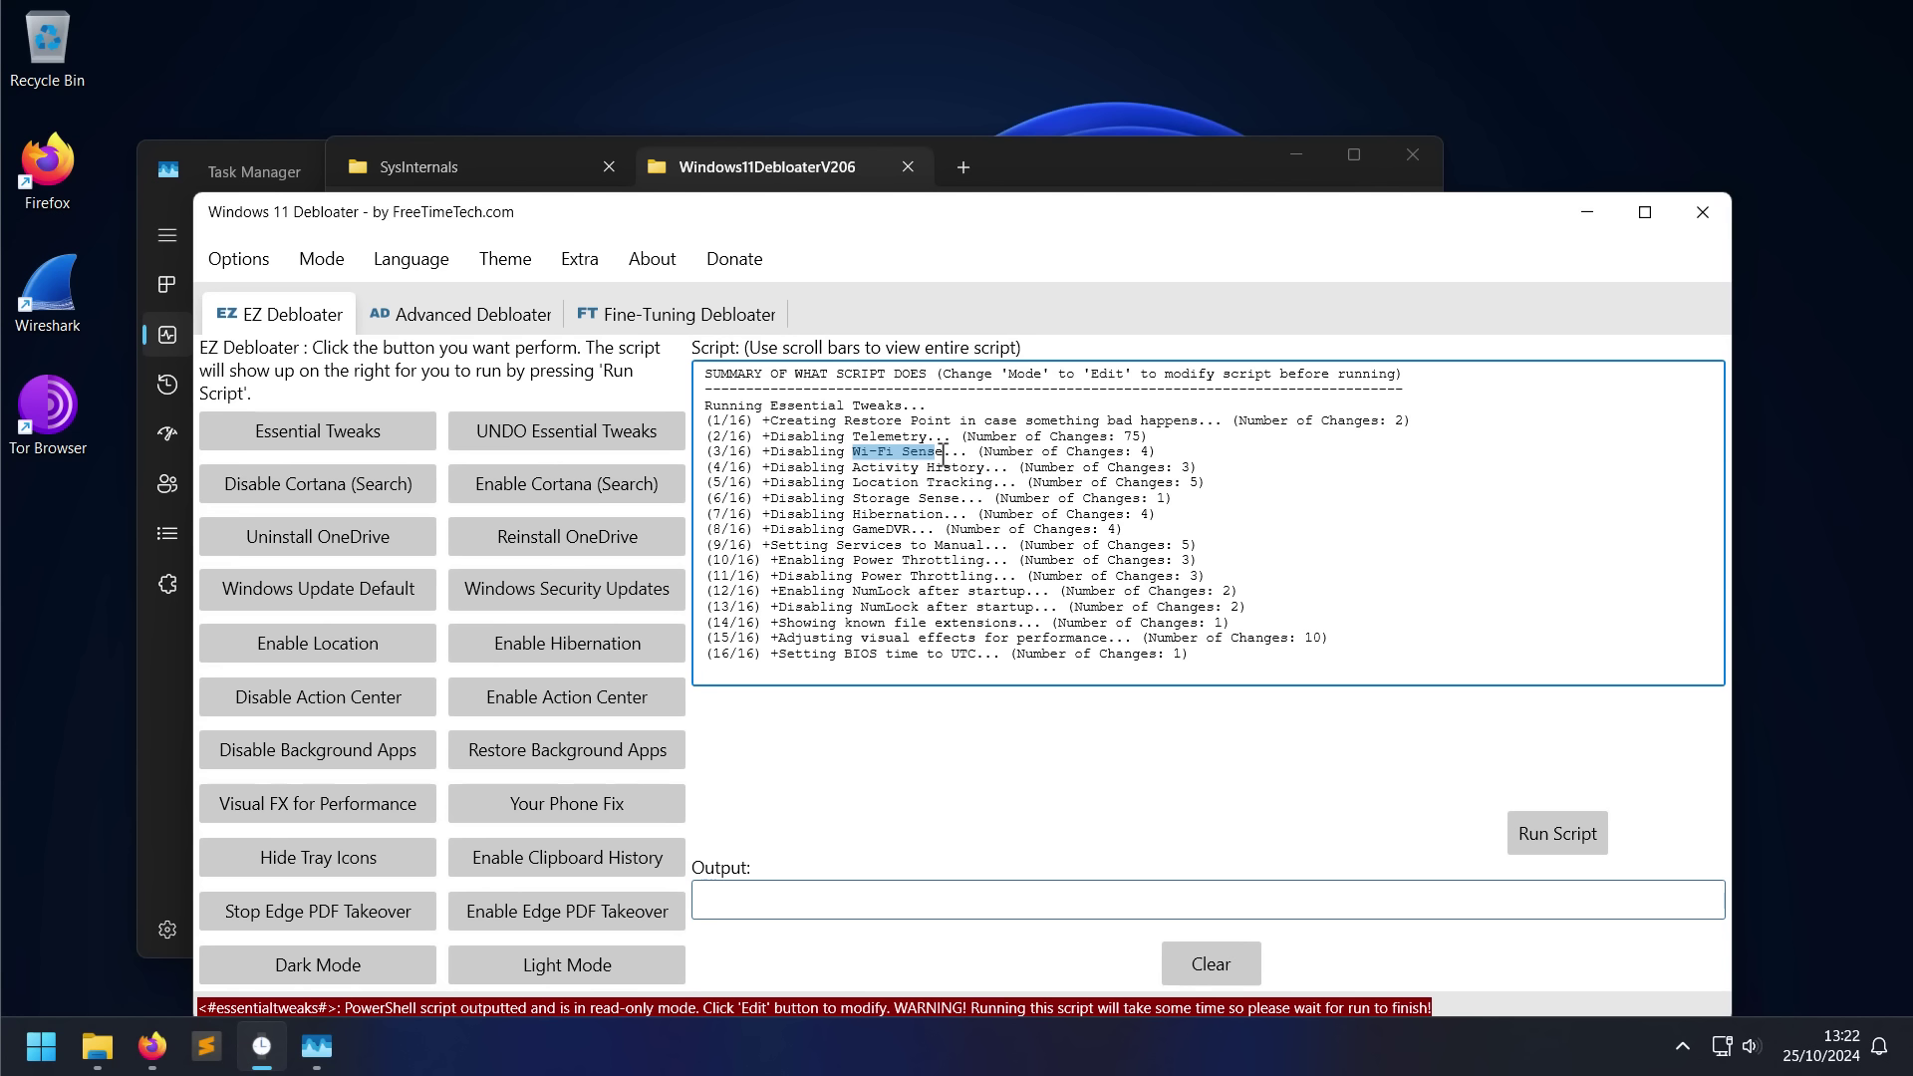
left_click(918, 470)
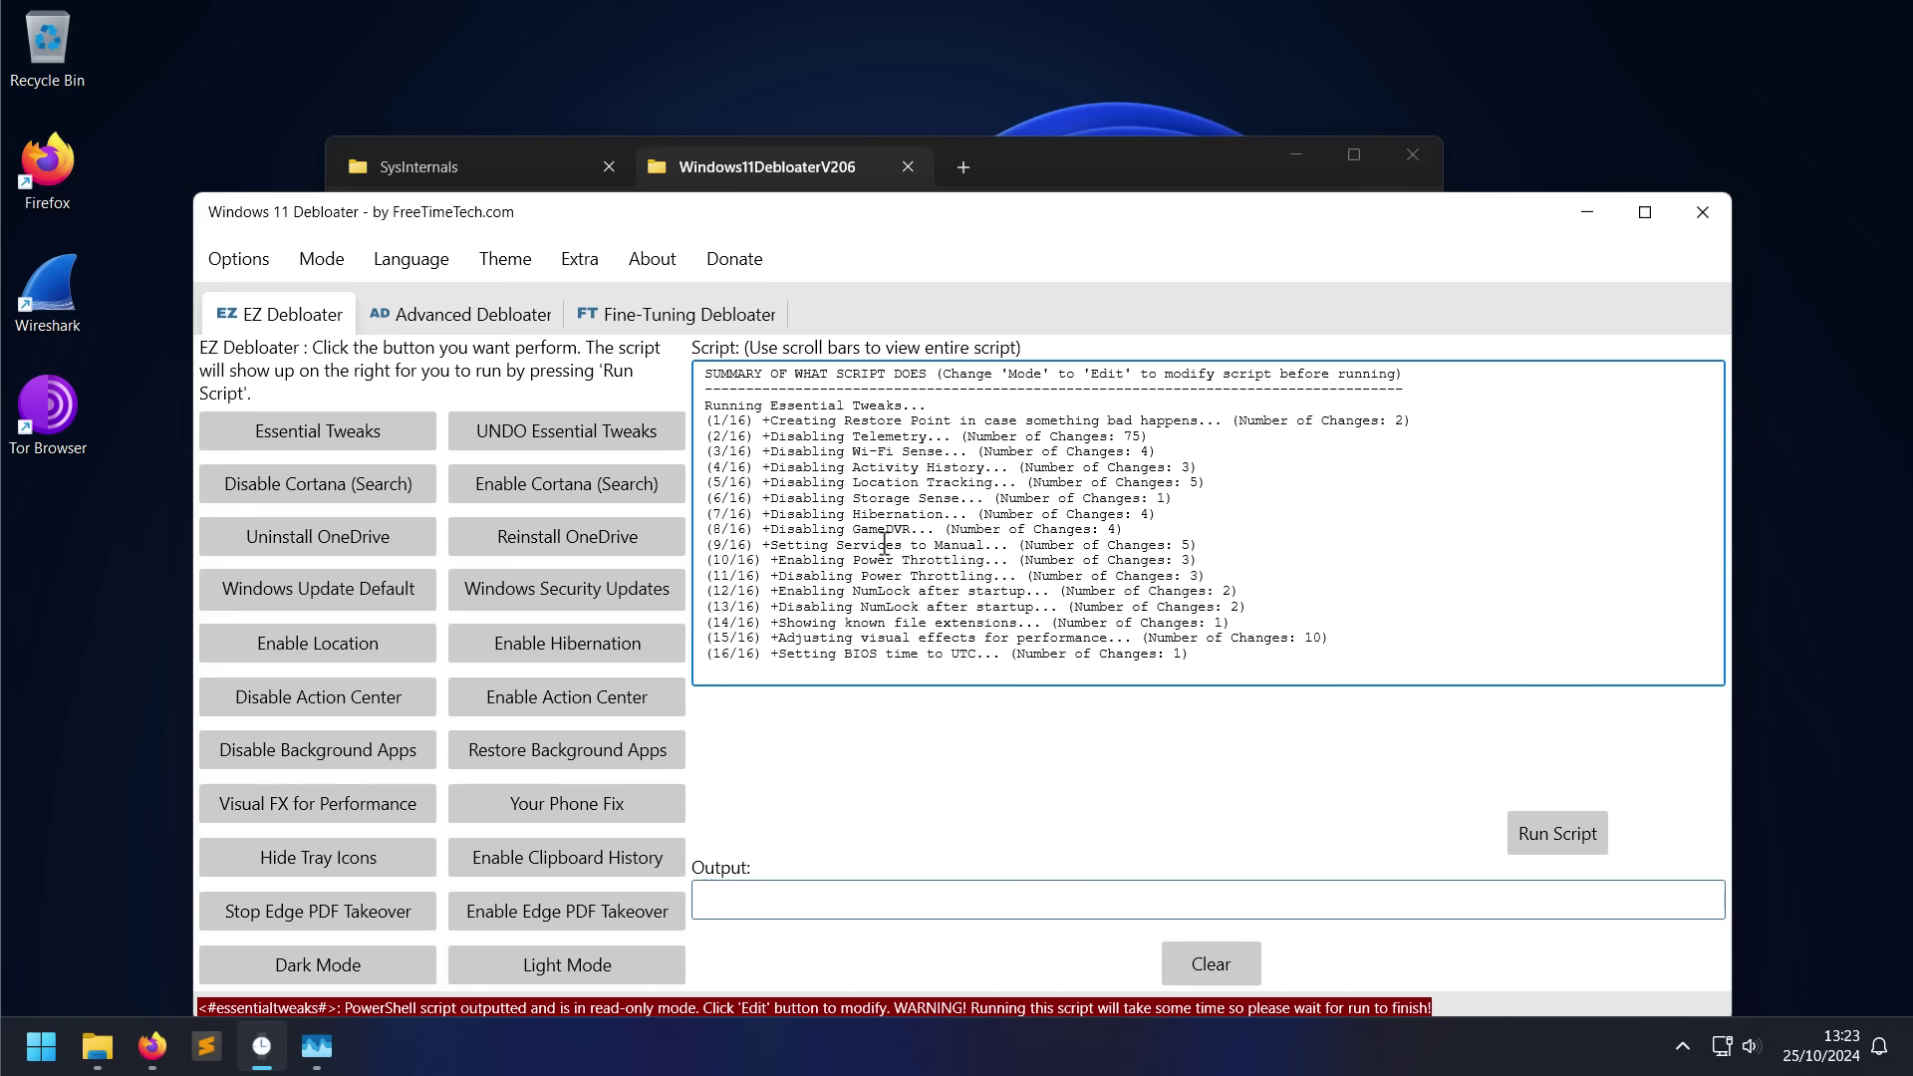
left_click_drag(917, 546, 992, 546)
left_click(993, 546)
On the Advanced Debloater tab, compare the Desktop and Laptop presets, then apply Virtual Machine.
key("ctrl+Tab")
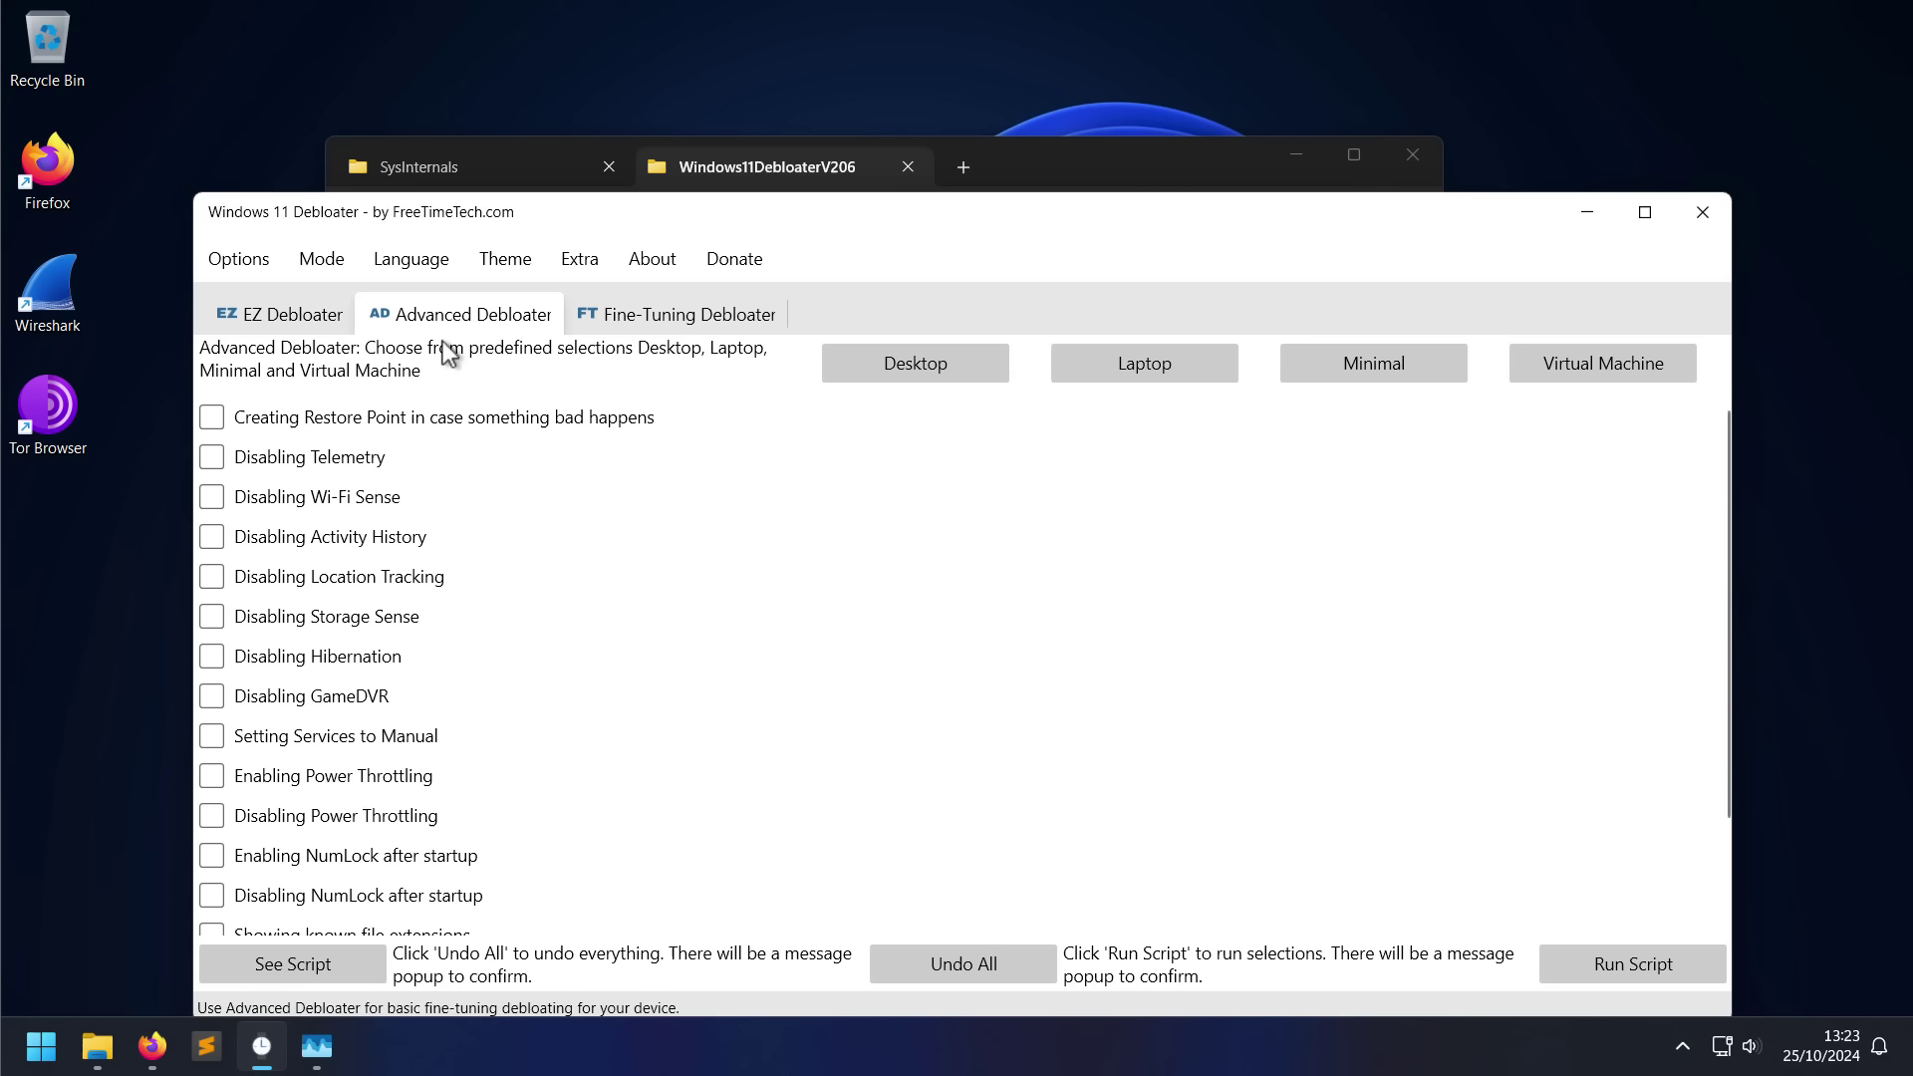
left_click(939, 367)
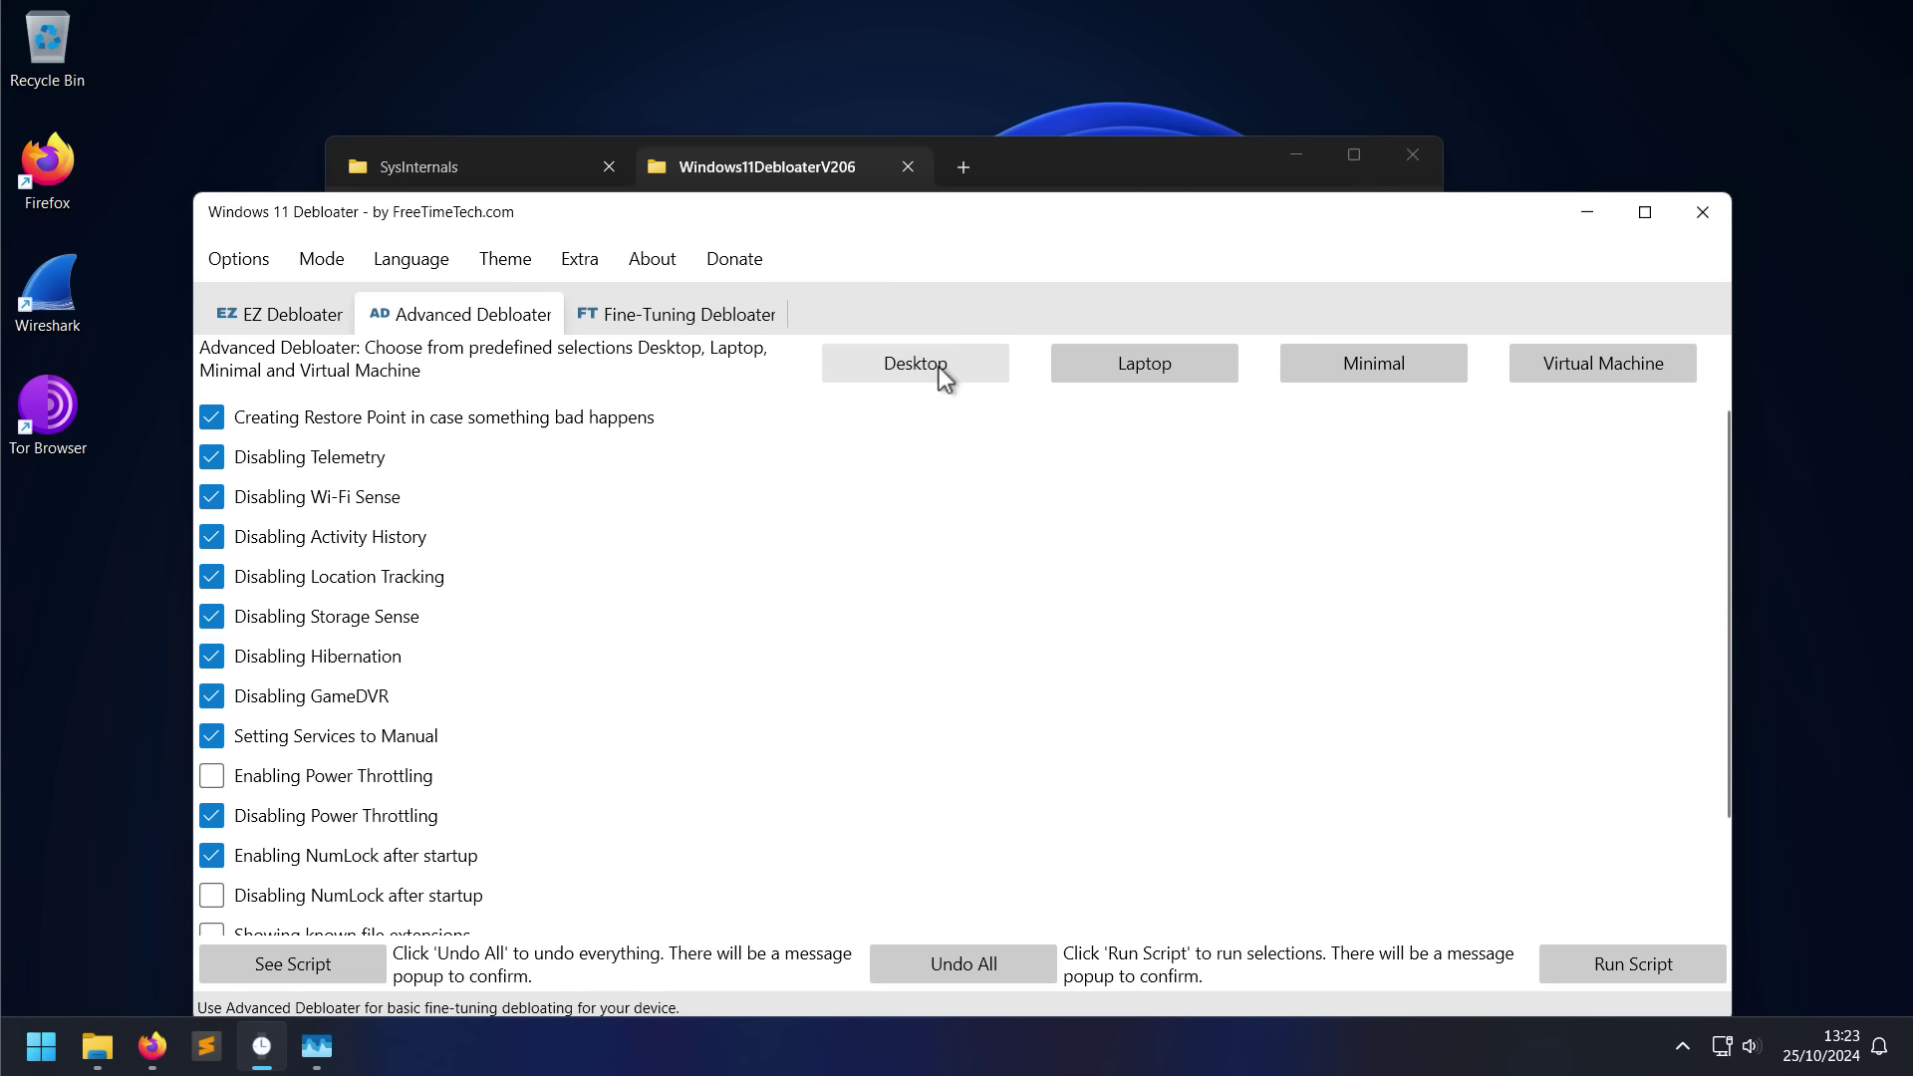
left_click(1149, 367)
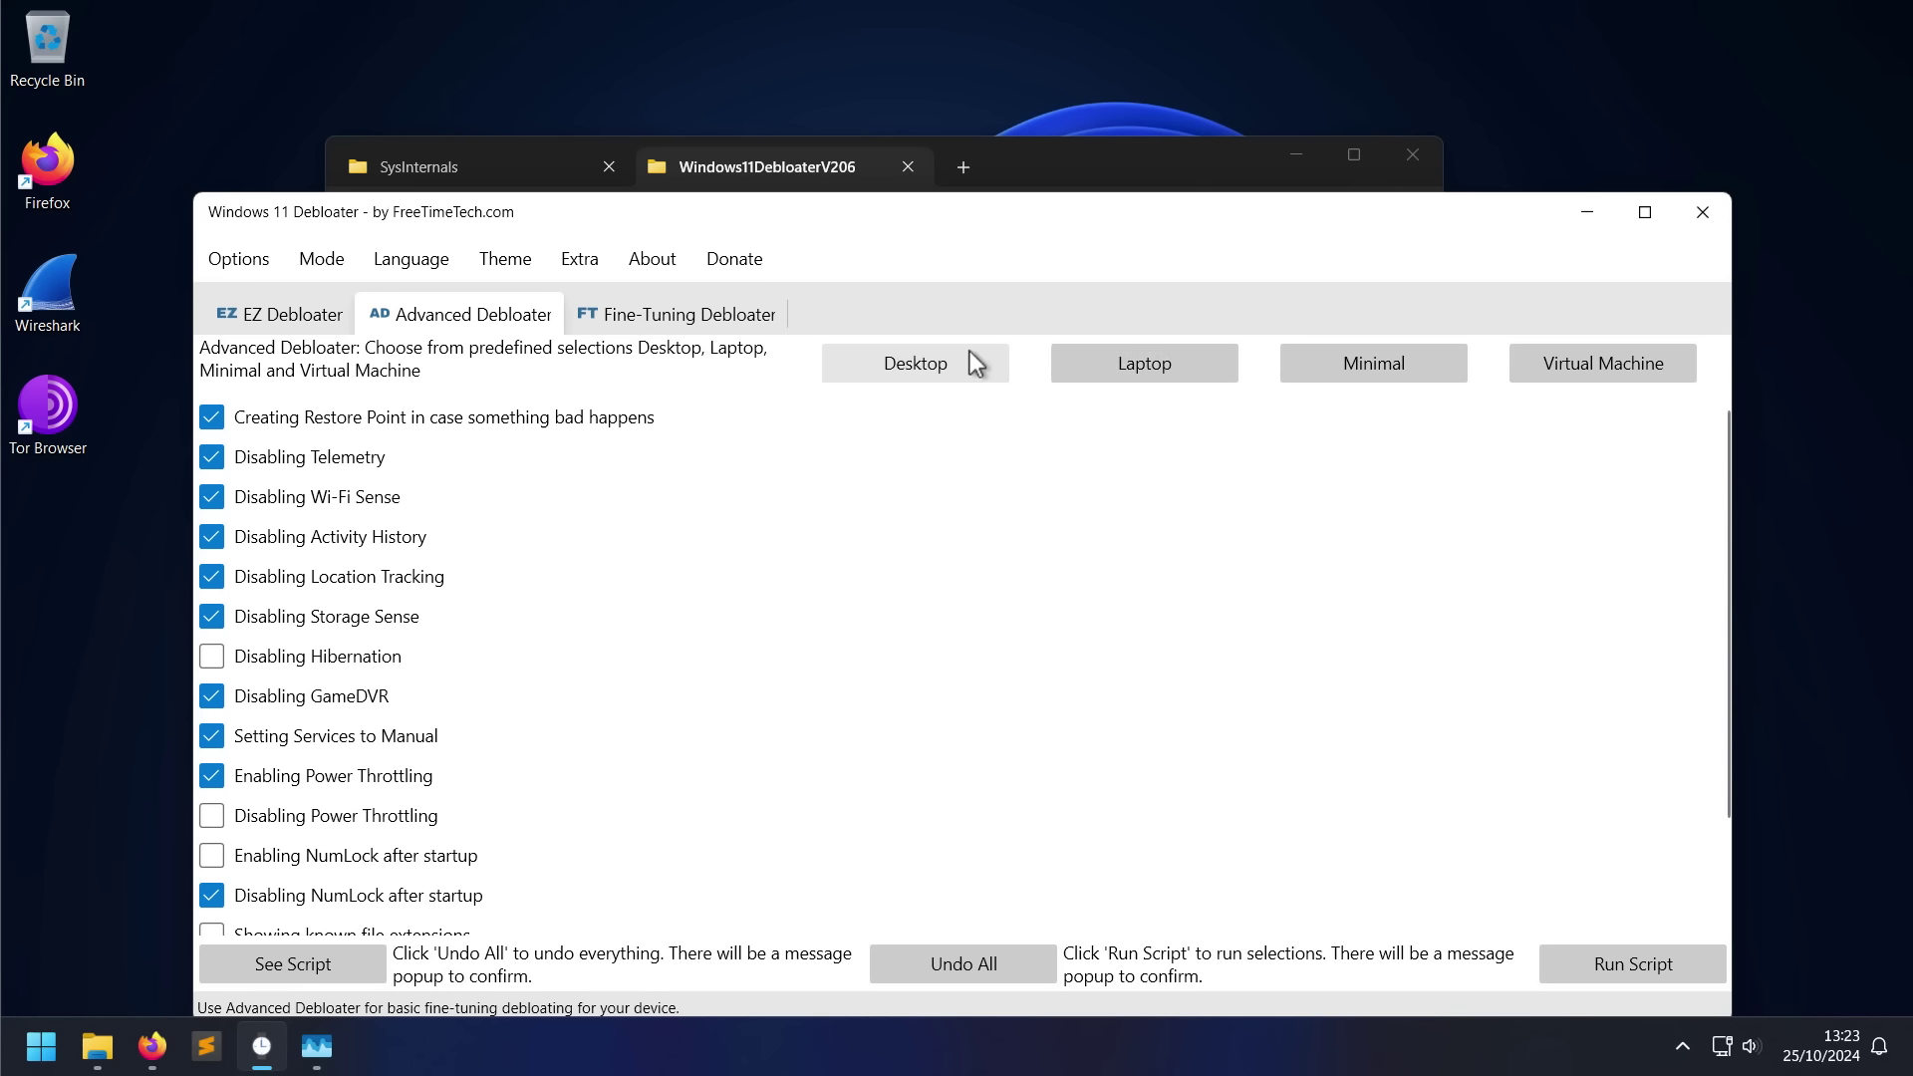
left_click(957, 353)
left_click(1144, 375)
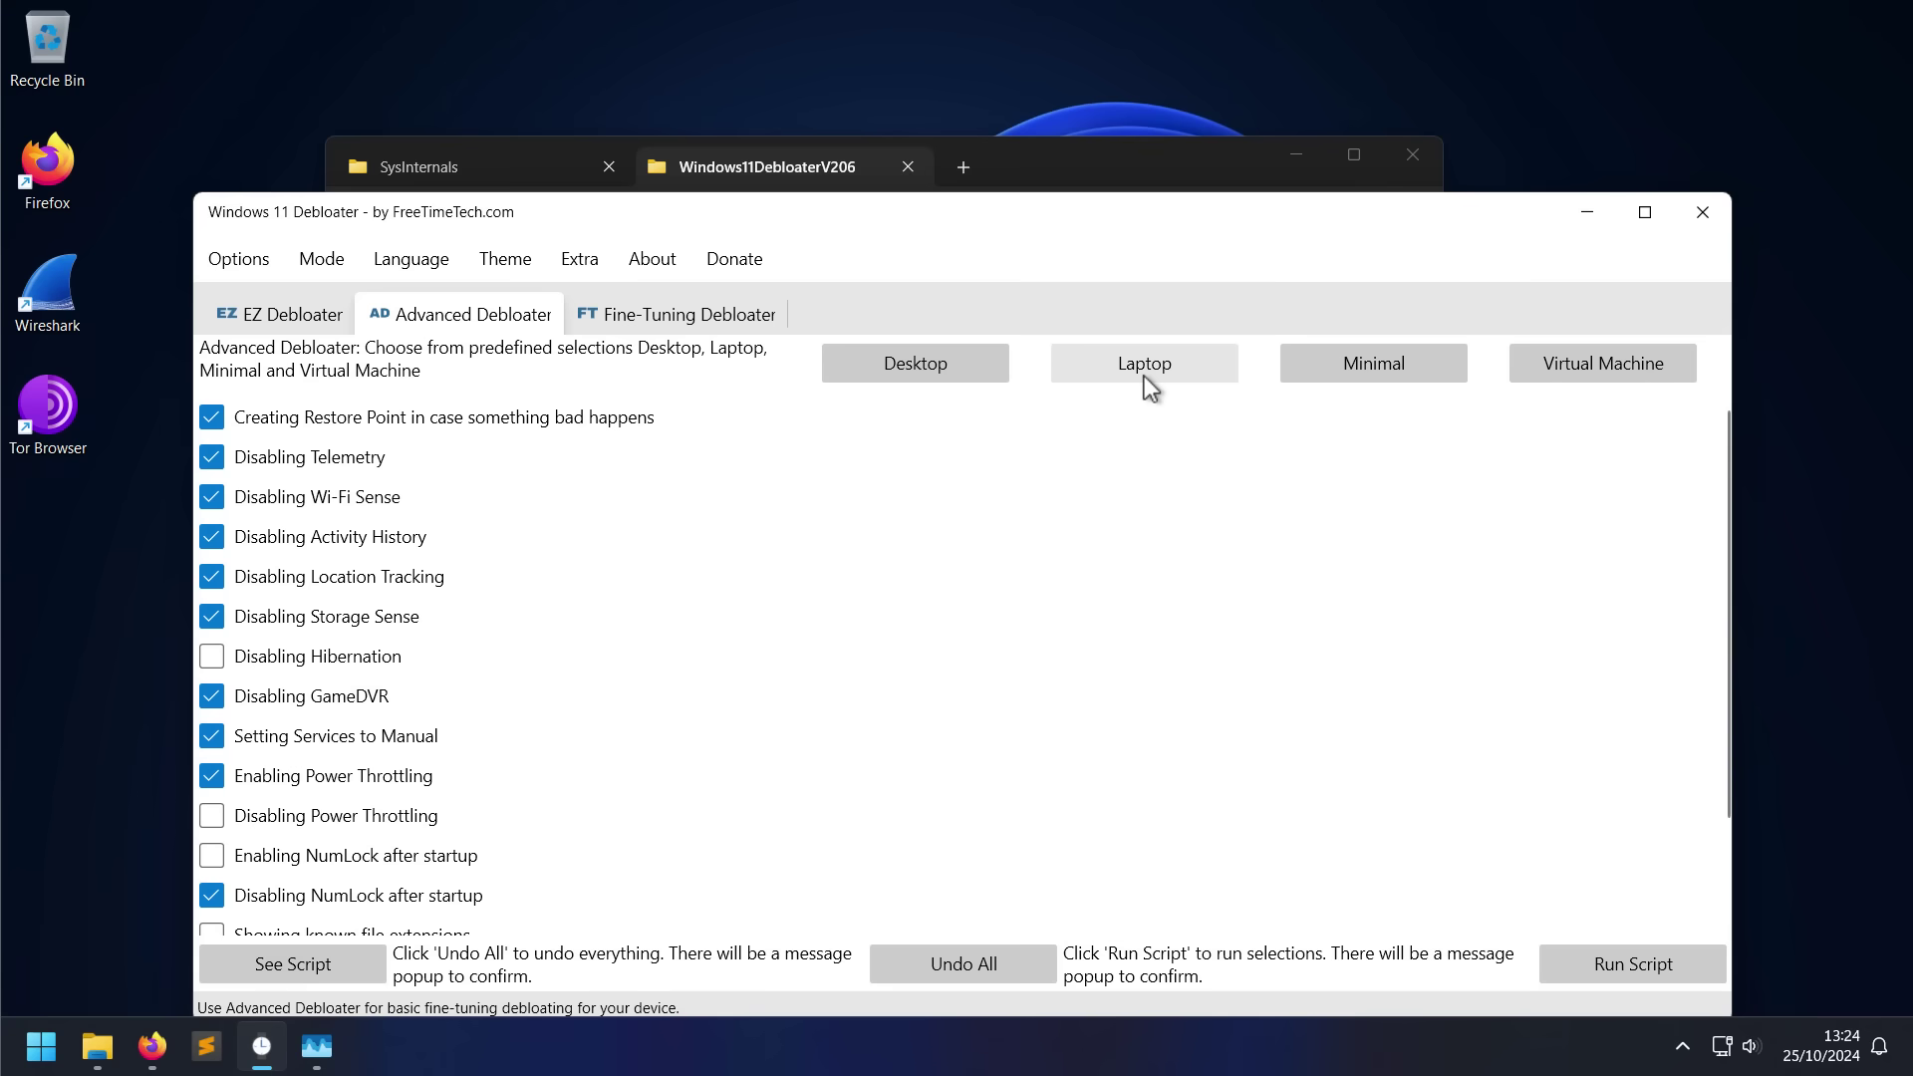
left_click(1580, 367)
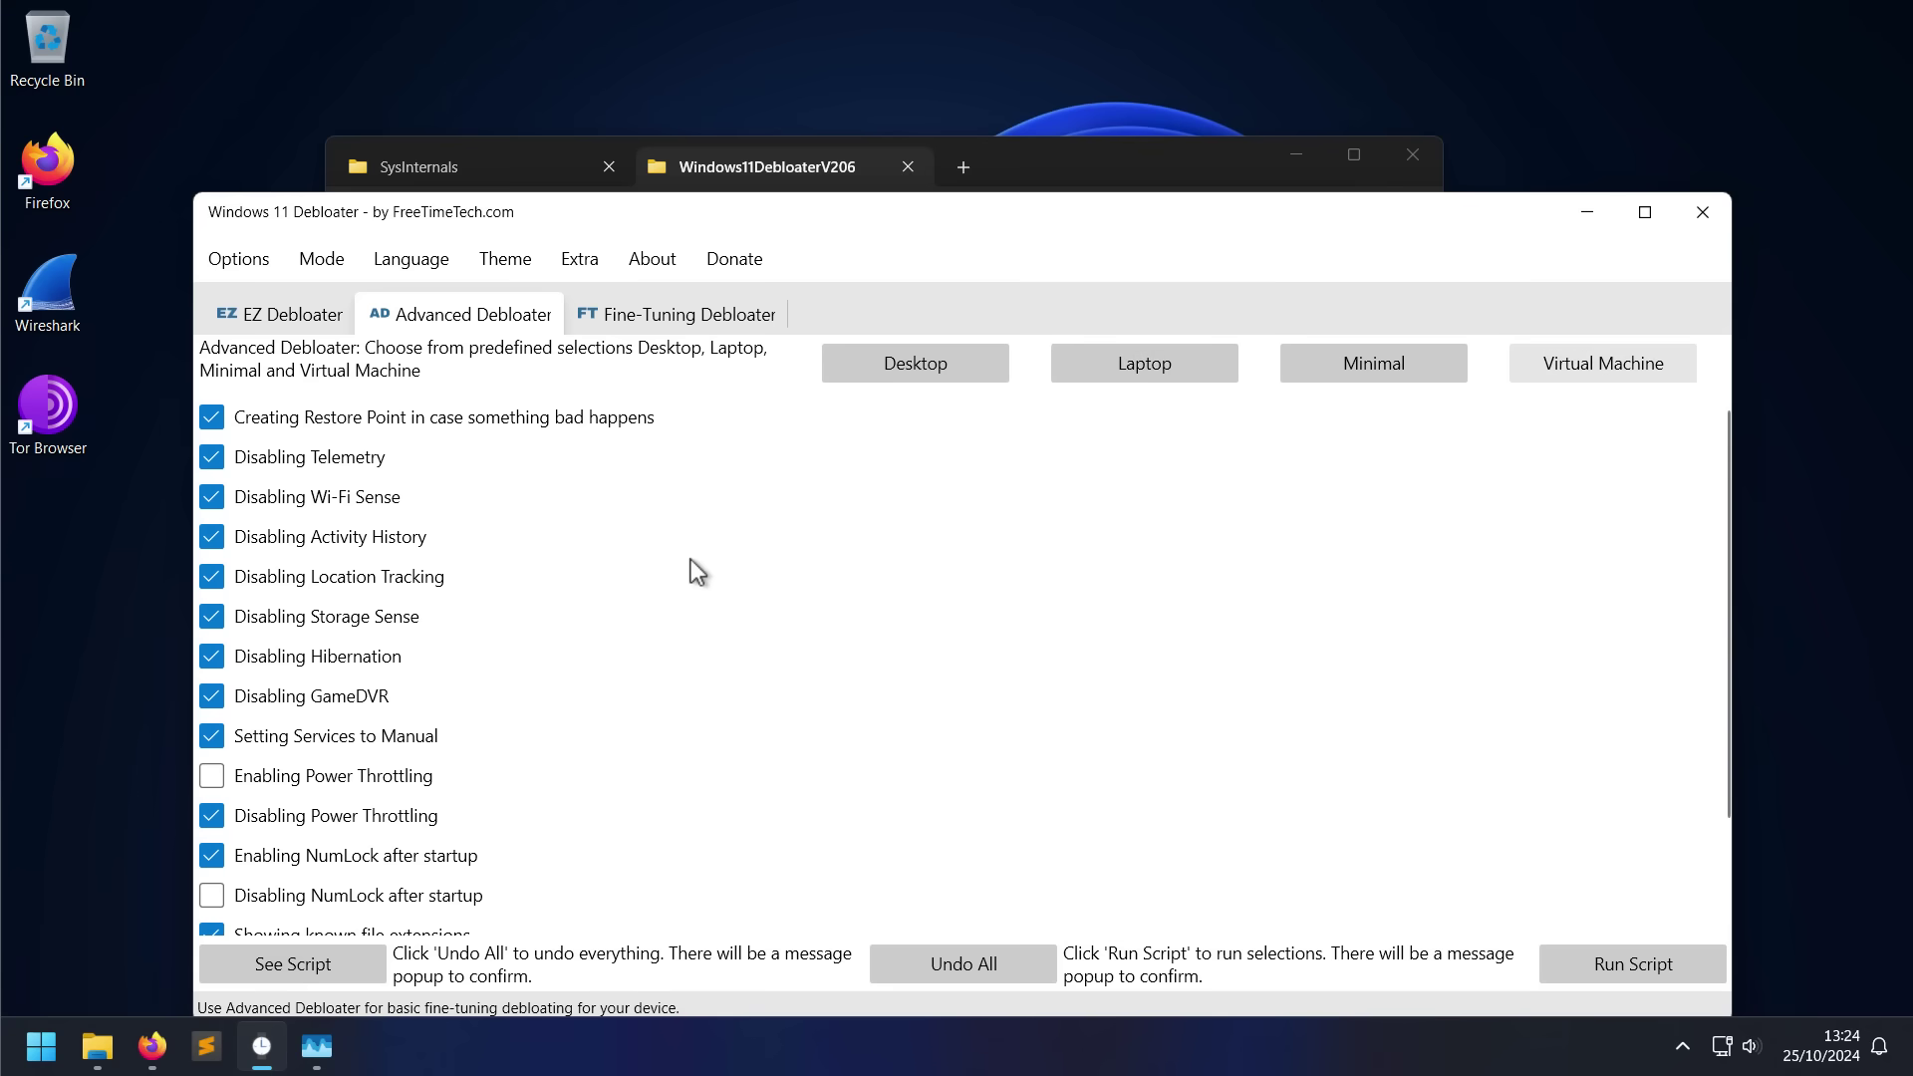
scroll(673, 555, "down", 2)
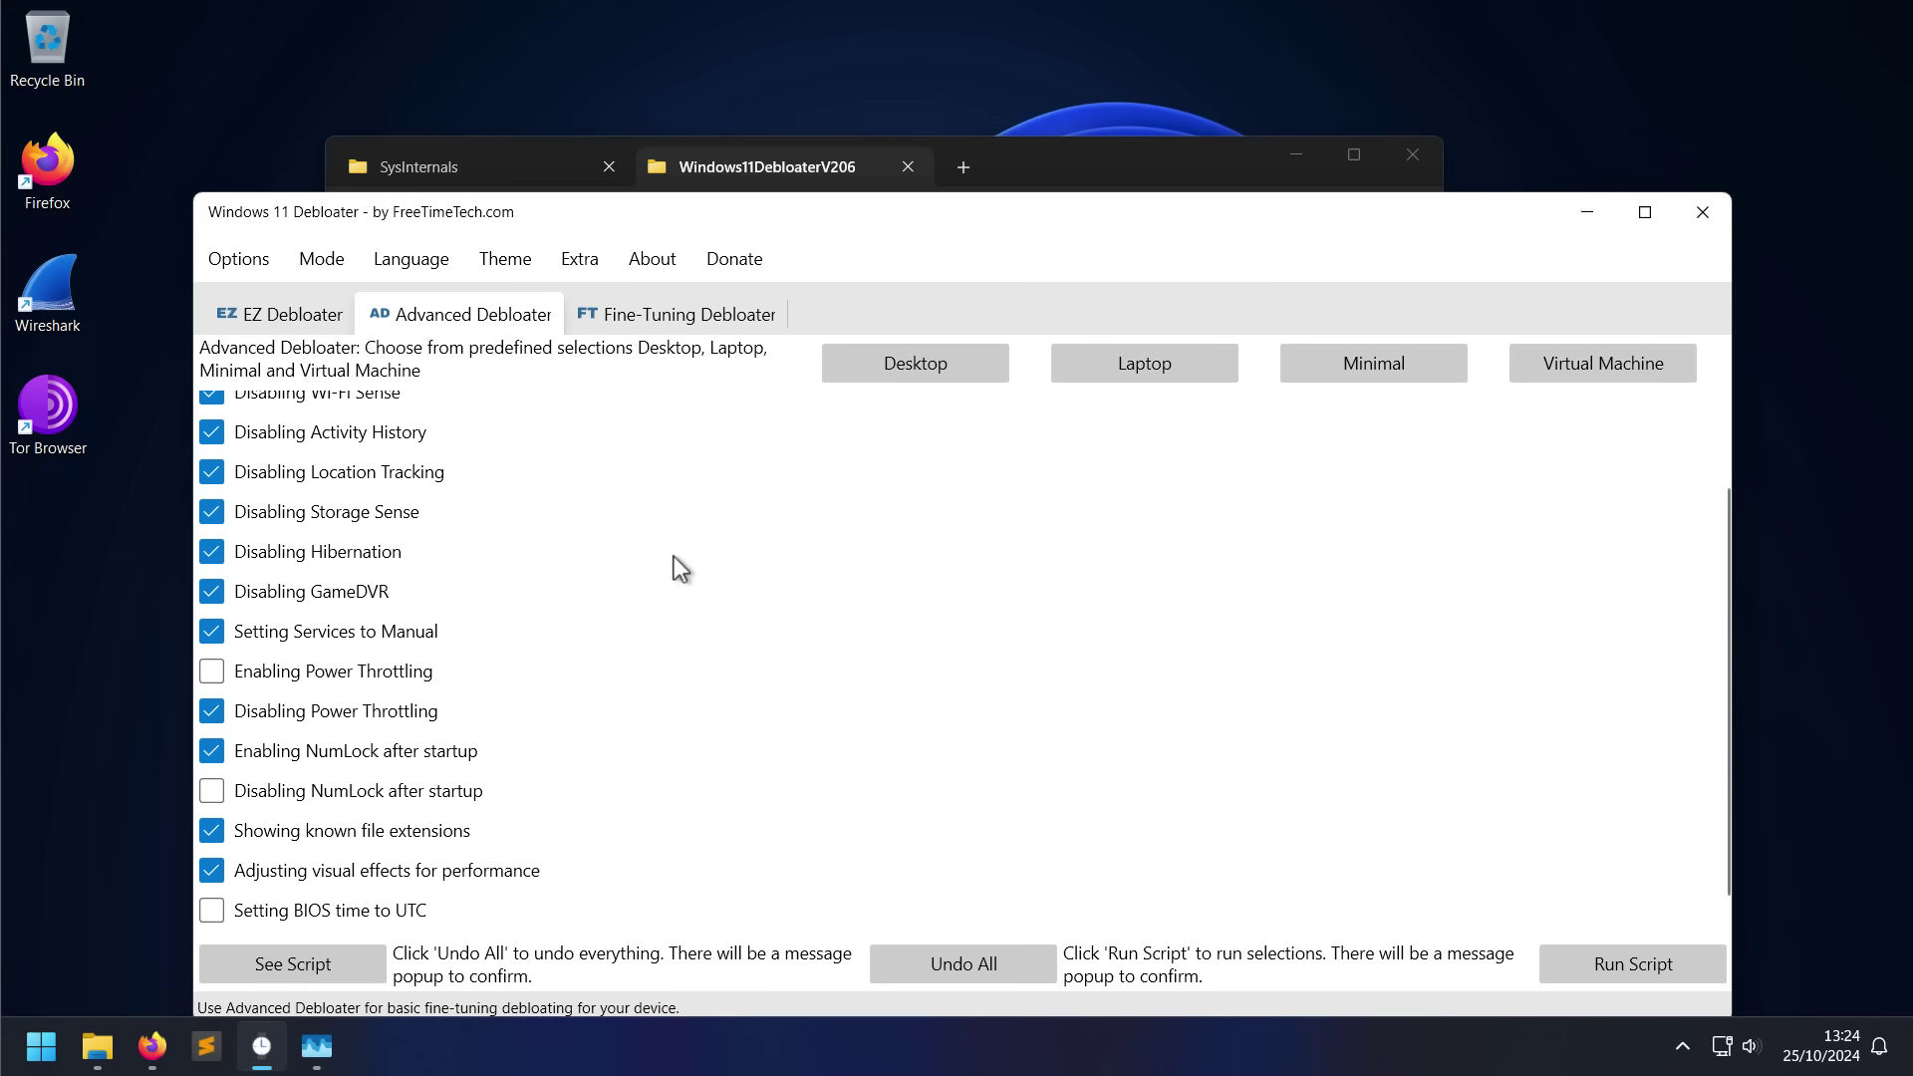
Browse the Fine-Tuning Debloater's Privacy options, then close Windows 11 Debloater.
left_click(634, 330)
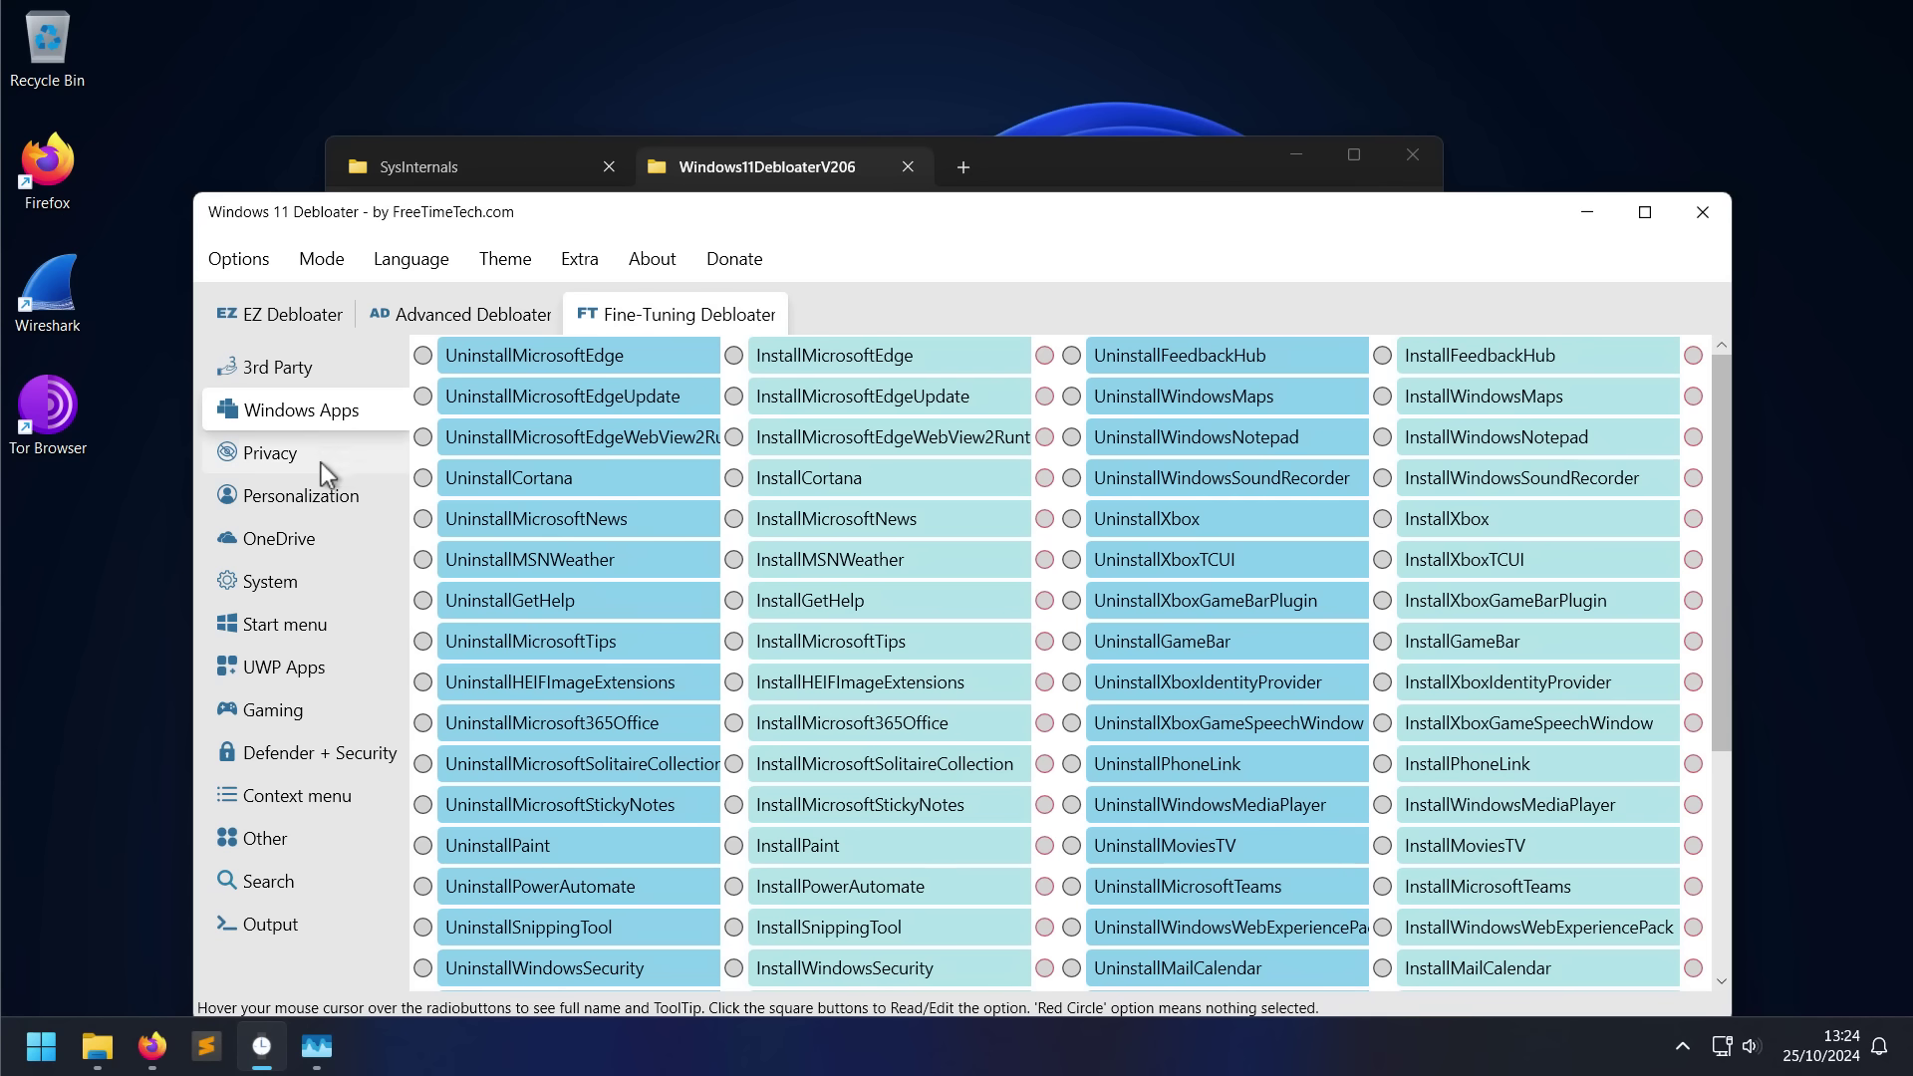
left_click(321, 458)
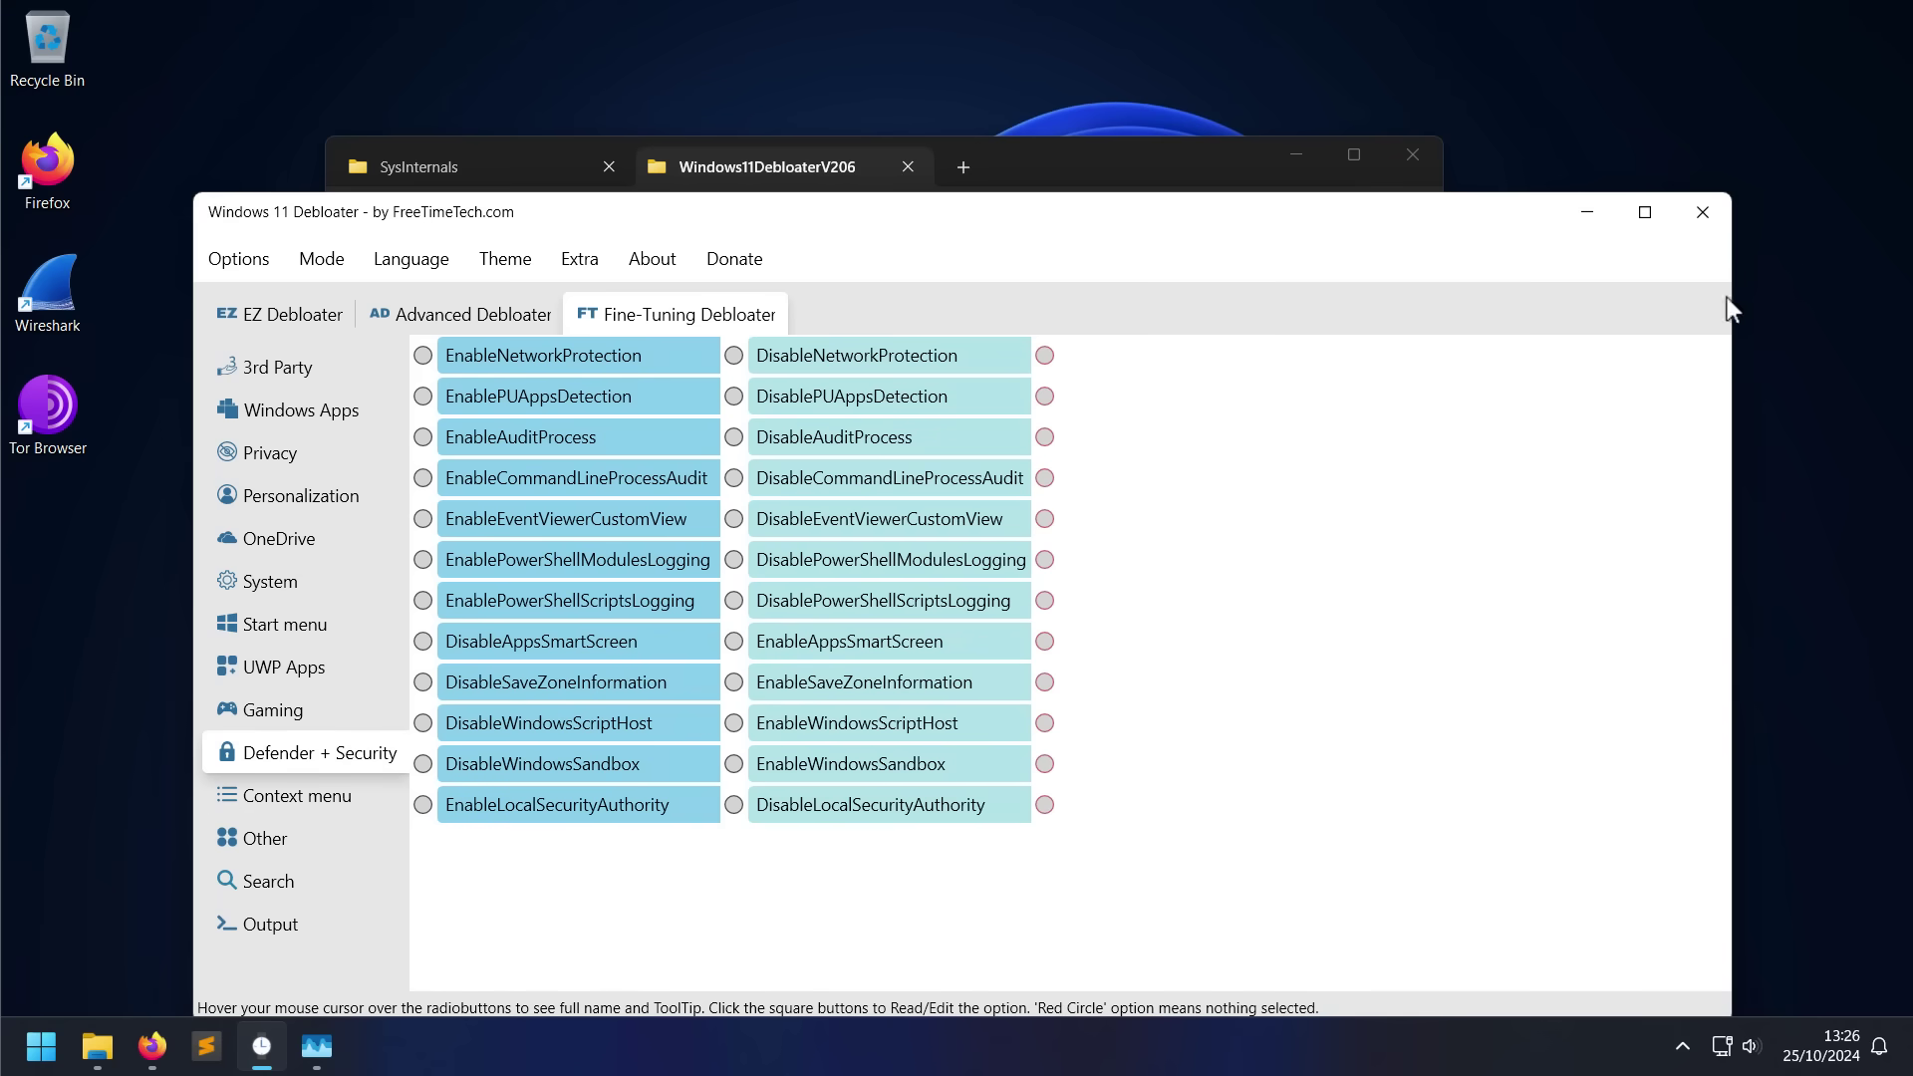
left_click(1706, 207)
left_click(810, 664)
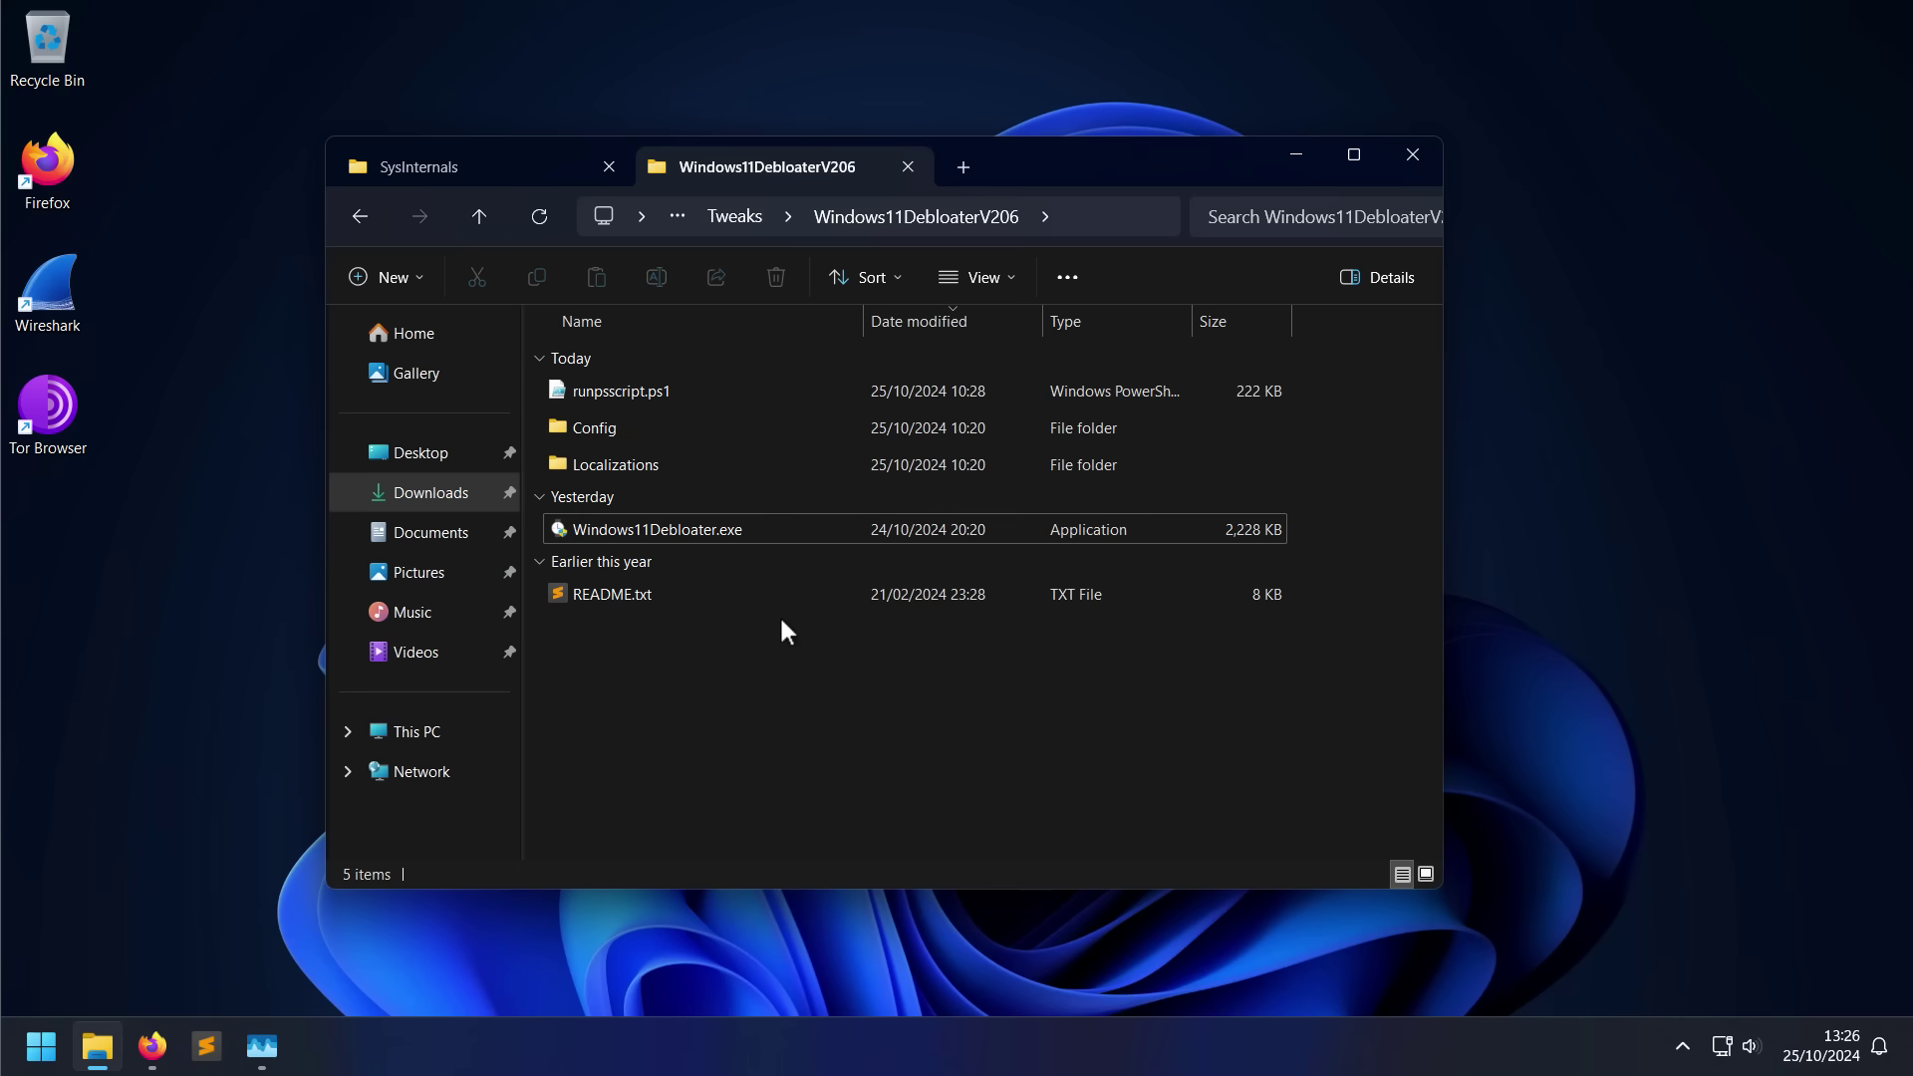
Search for 'group' from Start to launch the Local Group Policy Editor.
left_click(41, 1045)
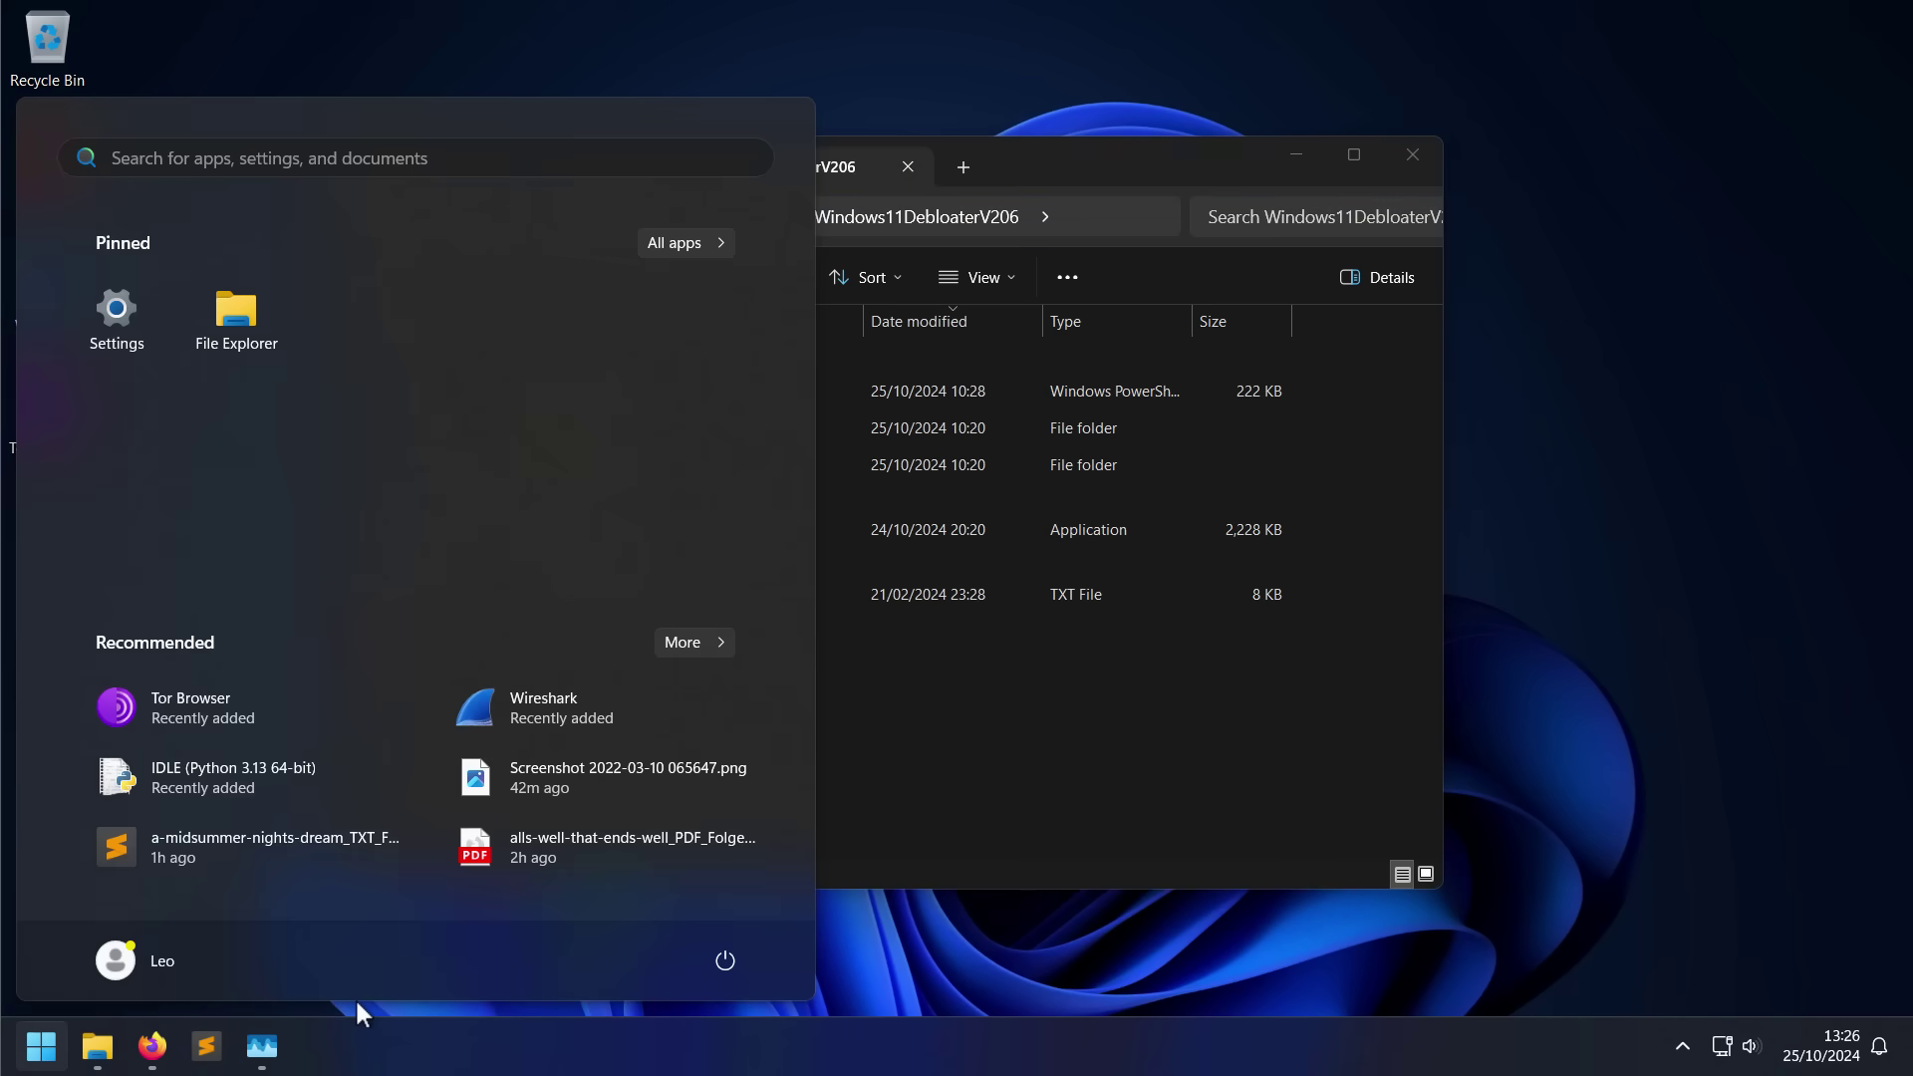
type("game bar")
key("BackSpace")
key("BackSpace")
key("BackSpace")
key("BackSpace")
key("BackSpace")
key("BackSpace")
key("BackSpace")
key("BackSpace")
type("group")
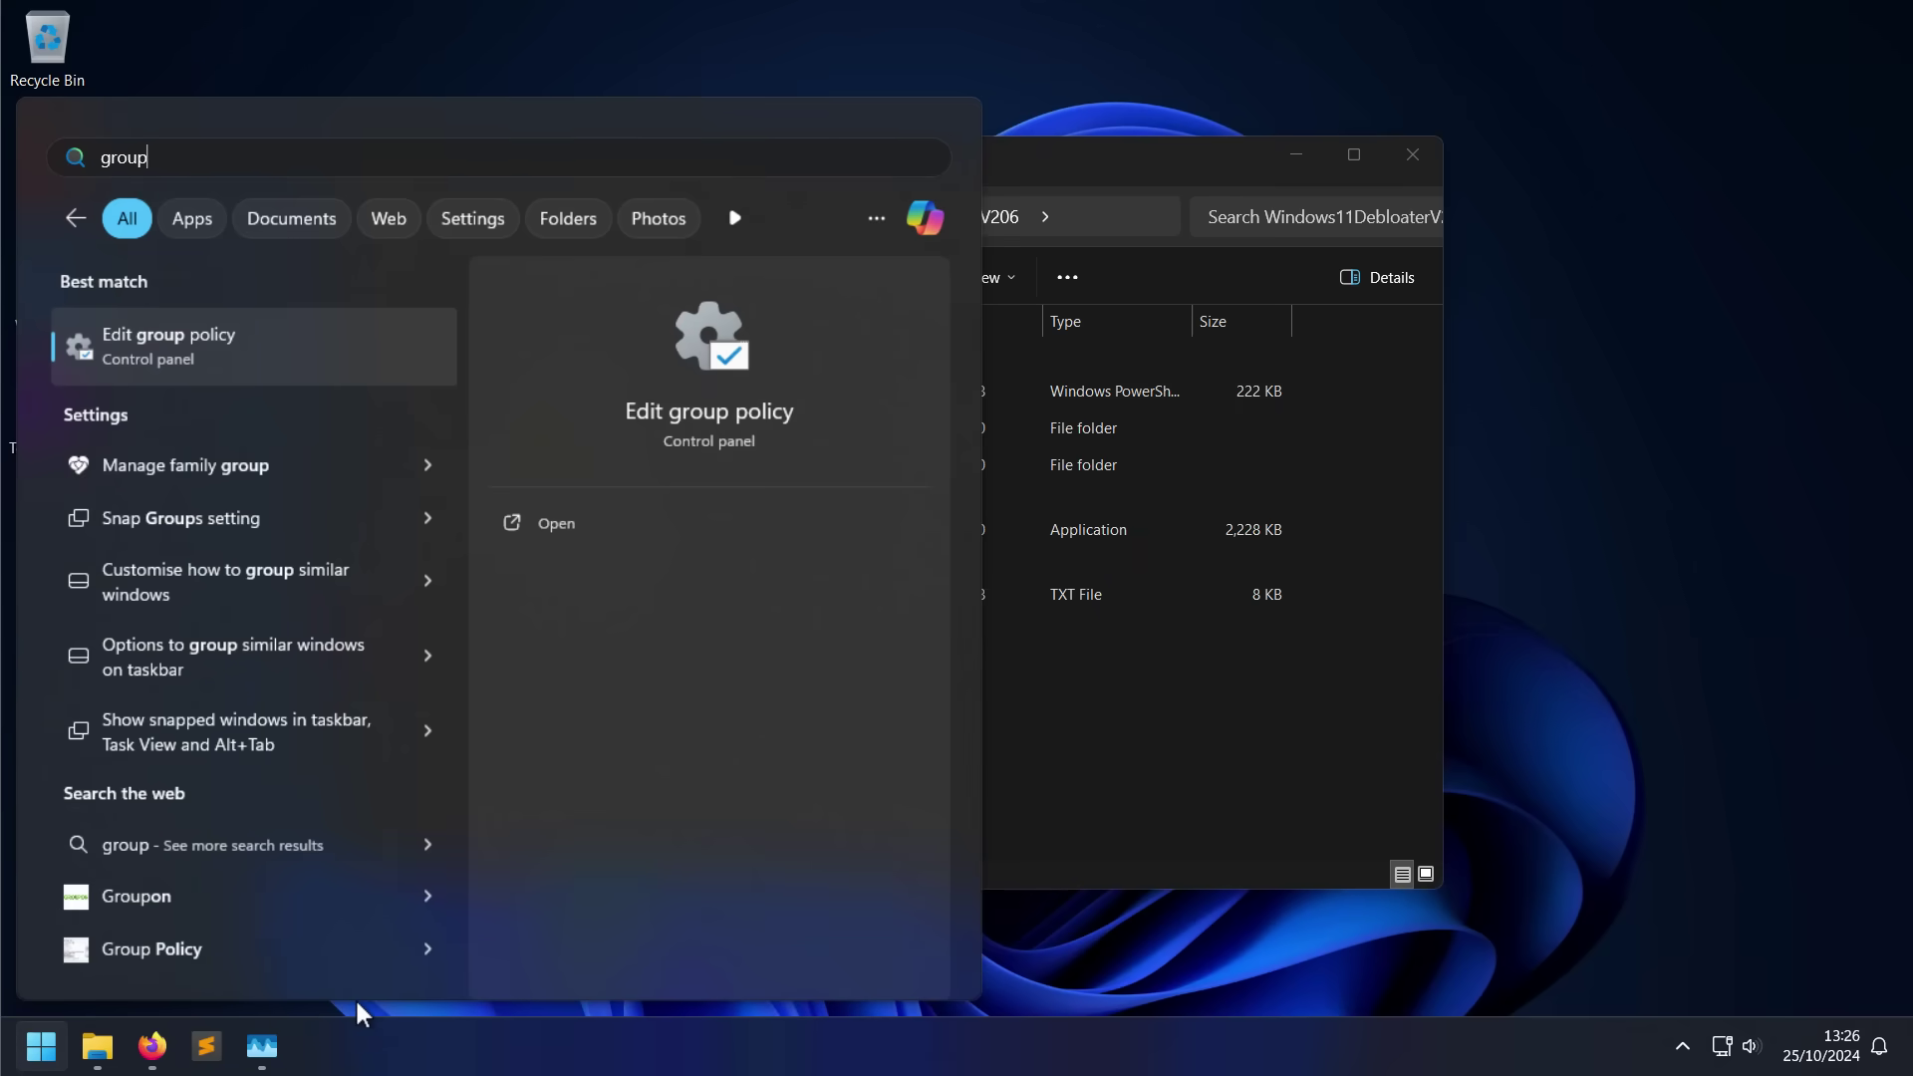
key("Return")
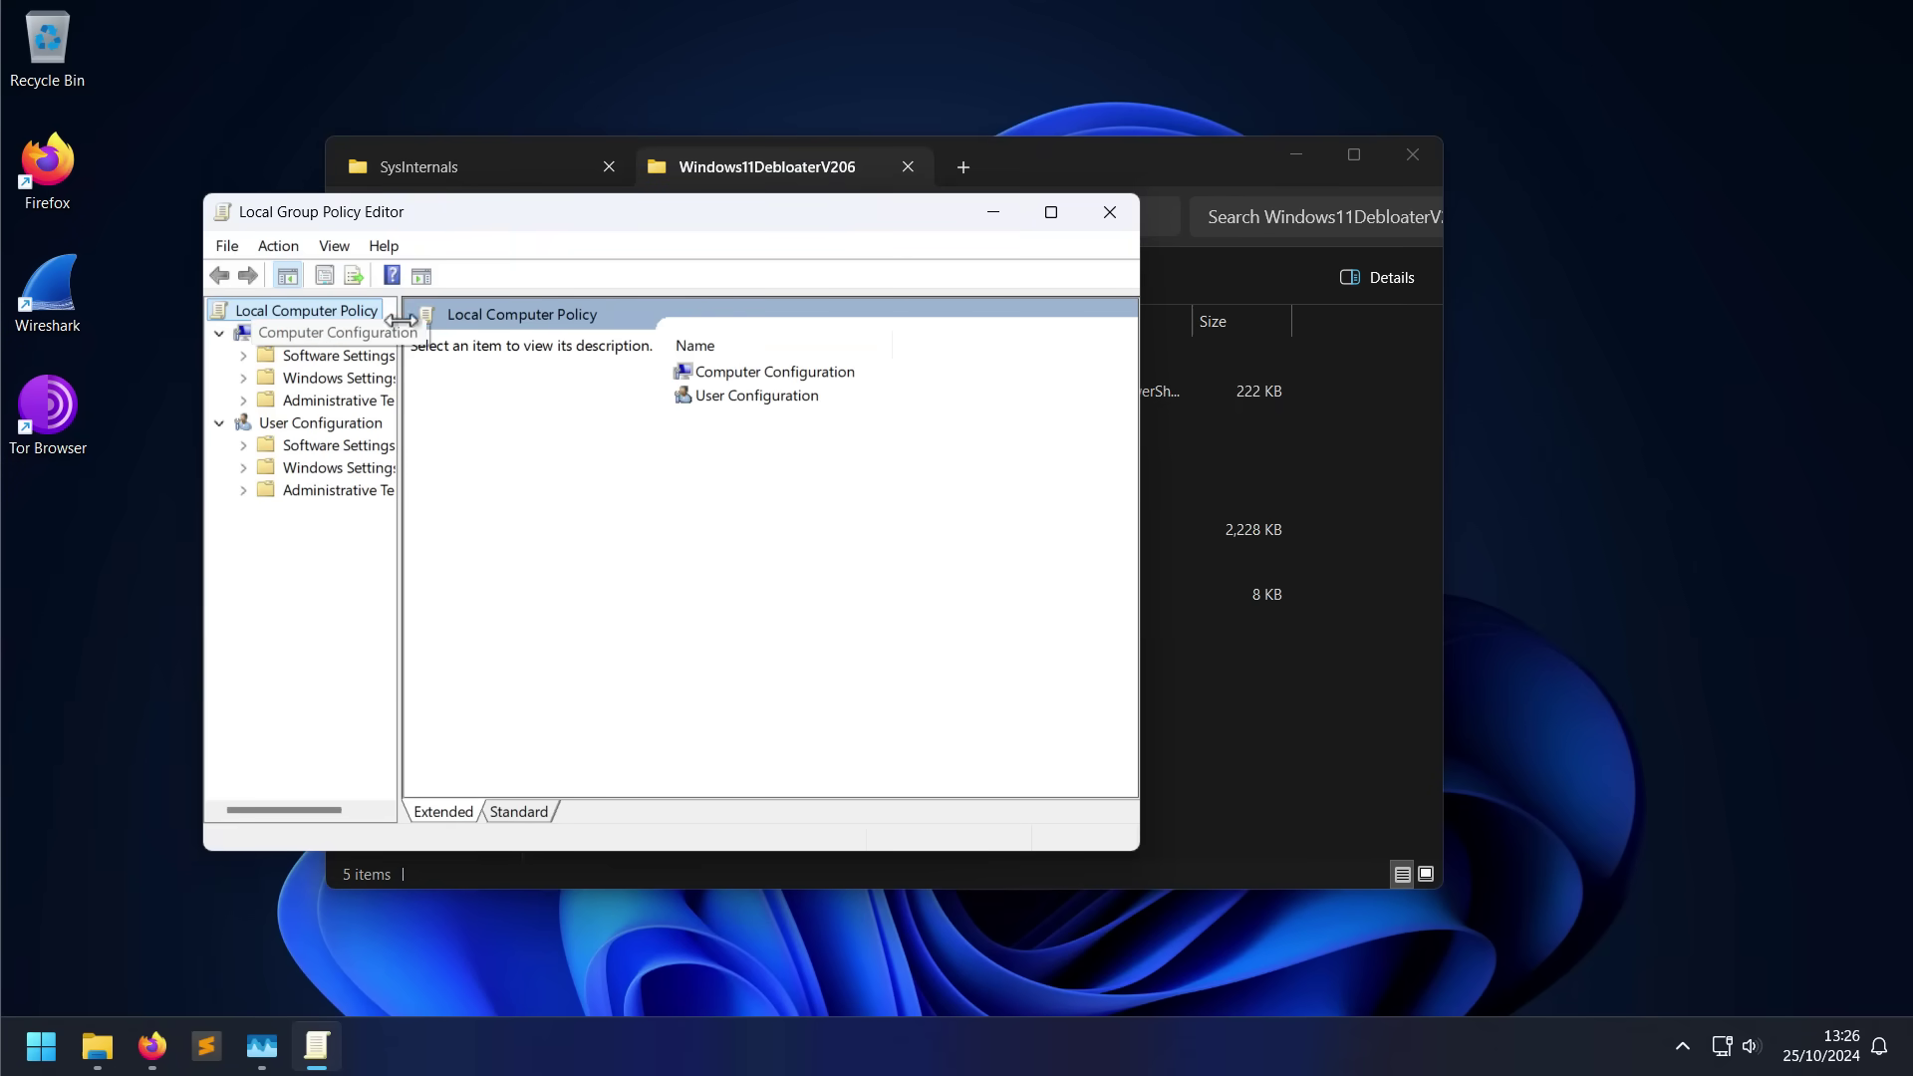
Expand Administrative Templates > Windows Components and show the App Privacy policies.
left_click(308, 378)
double_click(307, 399)
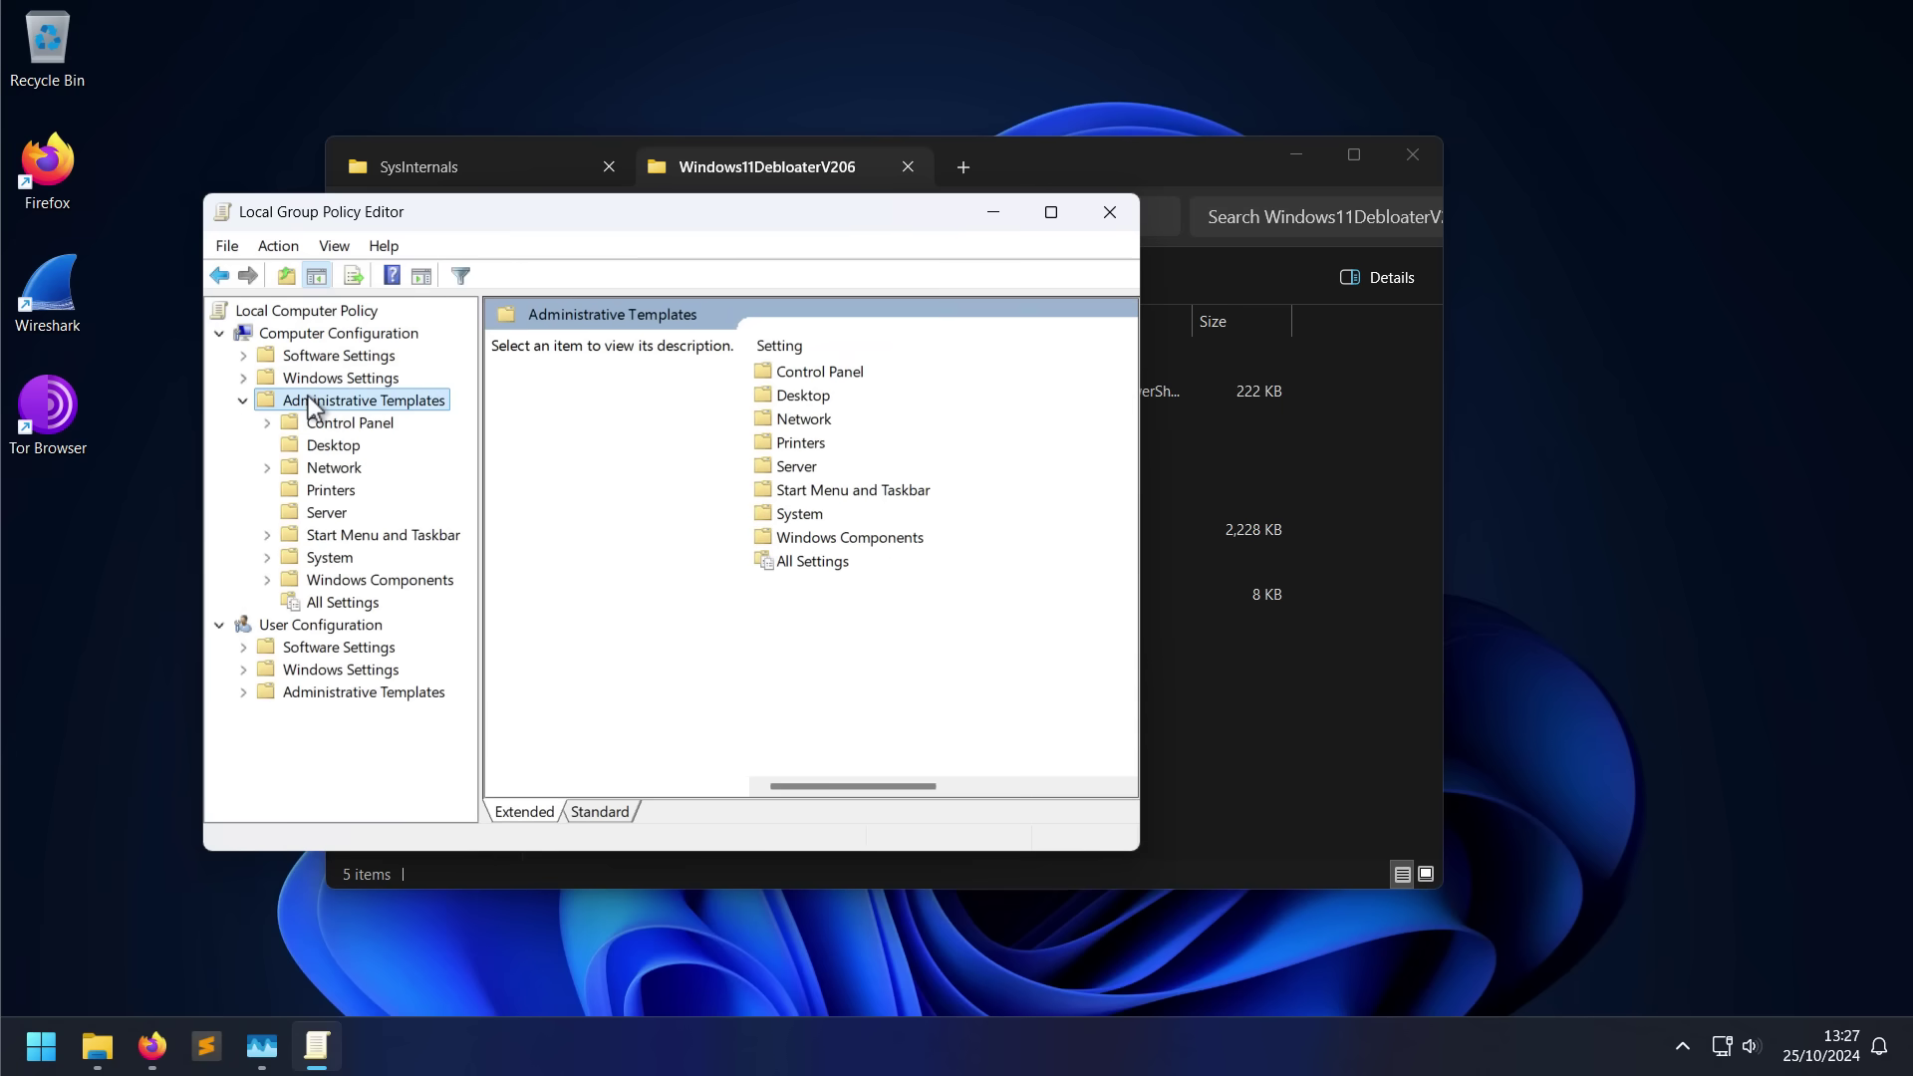
double_click(407, 578)
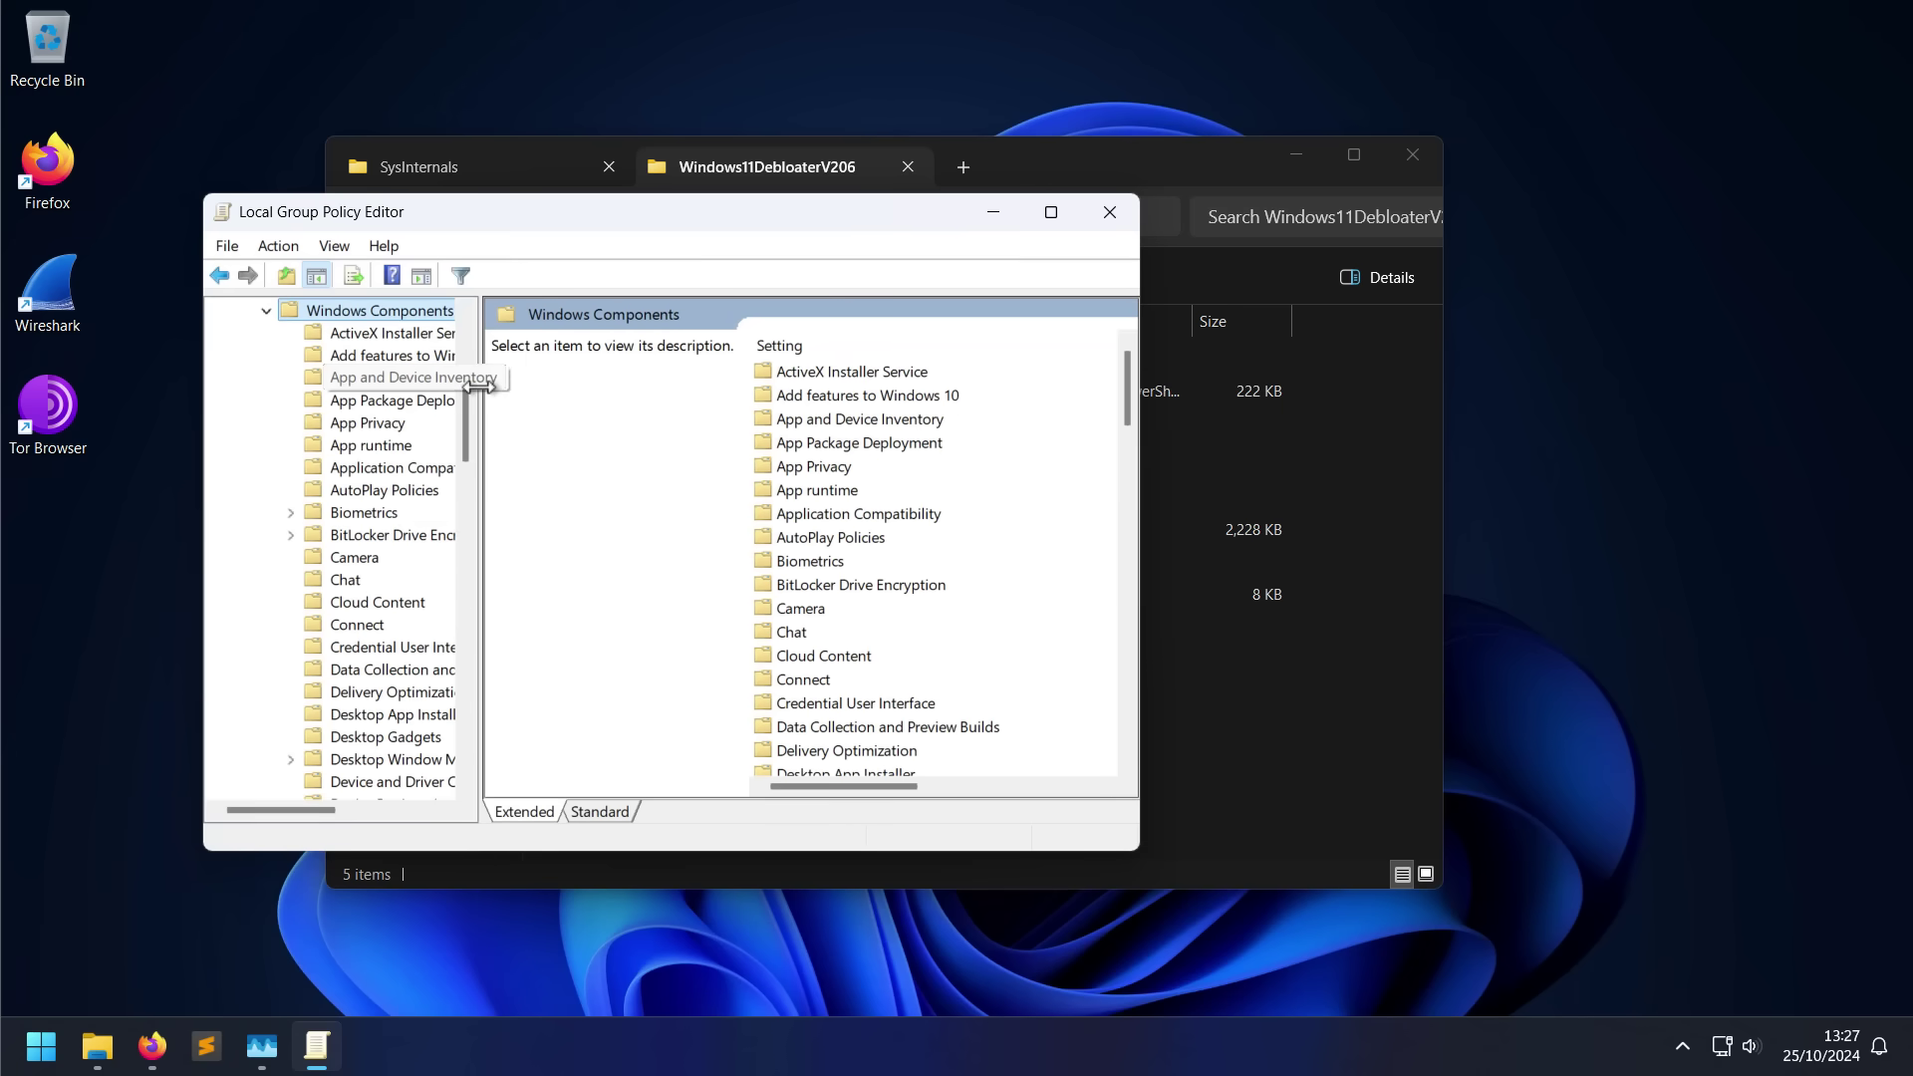
left_click_drag(477, 386, 559, 385)
left_click(399, 422)
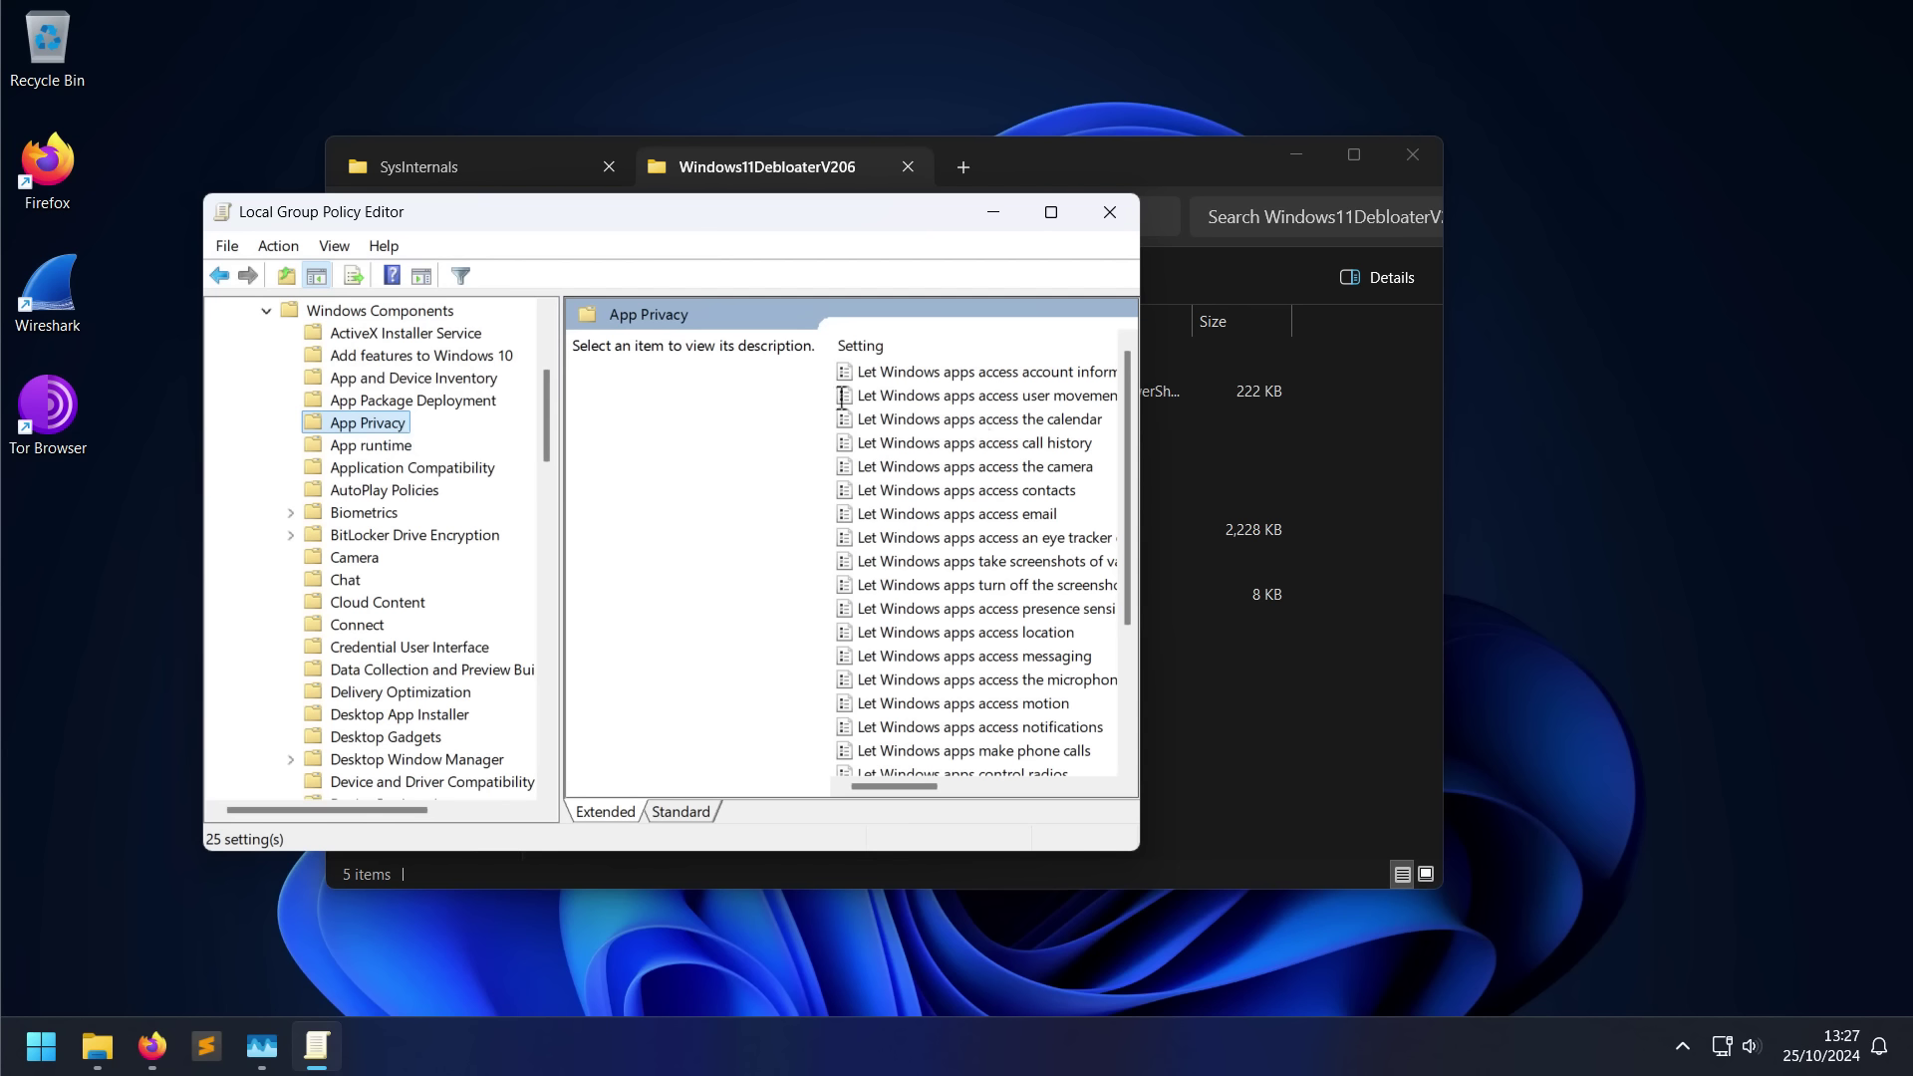
scroll(962, 452, "down", 3)
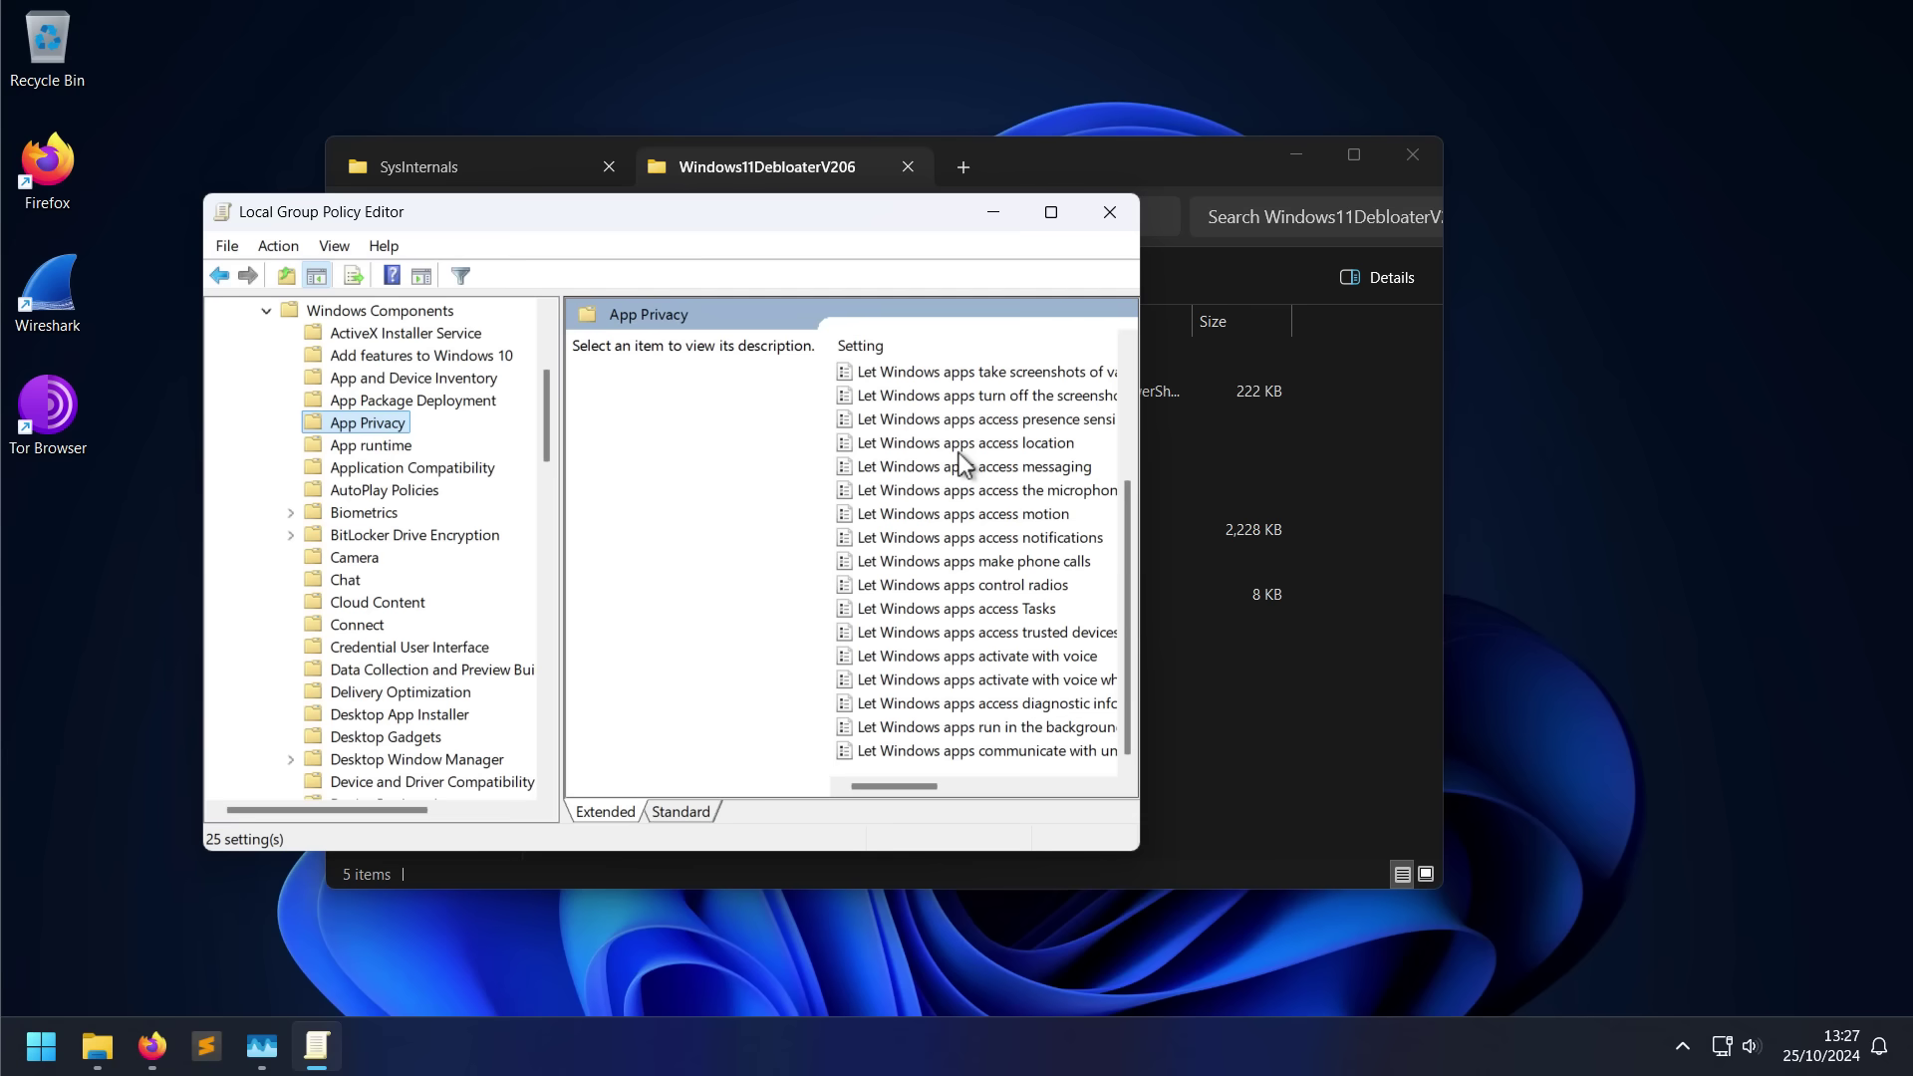
Open the Settings app from a Windows search, scroll it, then close it.
left_click(27, 1050)
type("settings")
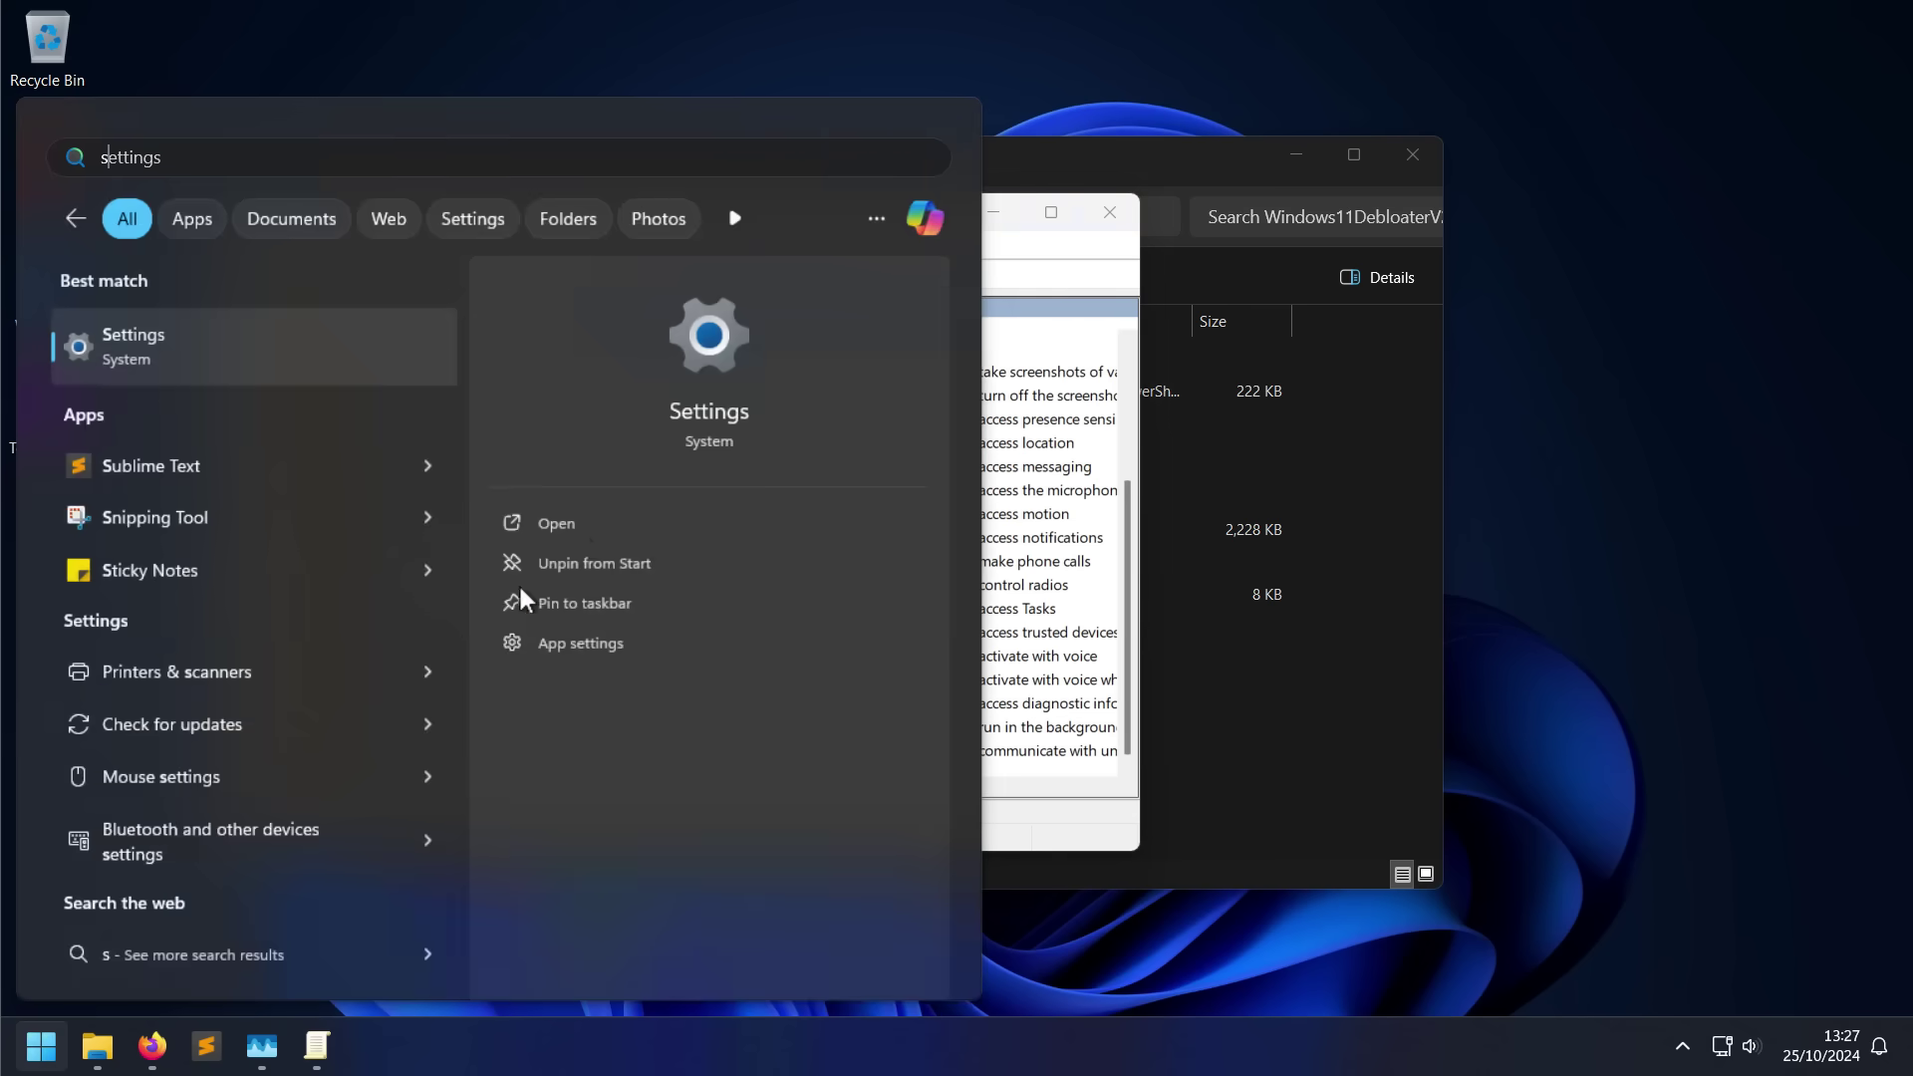
key("Return")
scroll(762, 510, "down", 2)
scroll(762, 510, "down", 4)
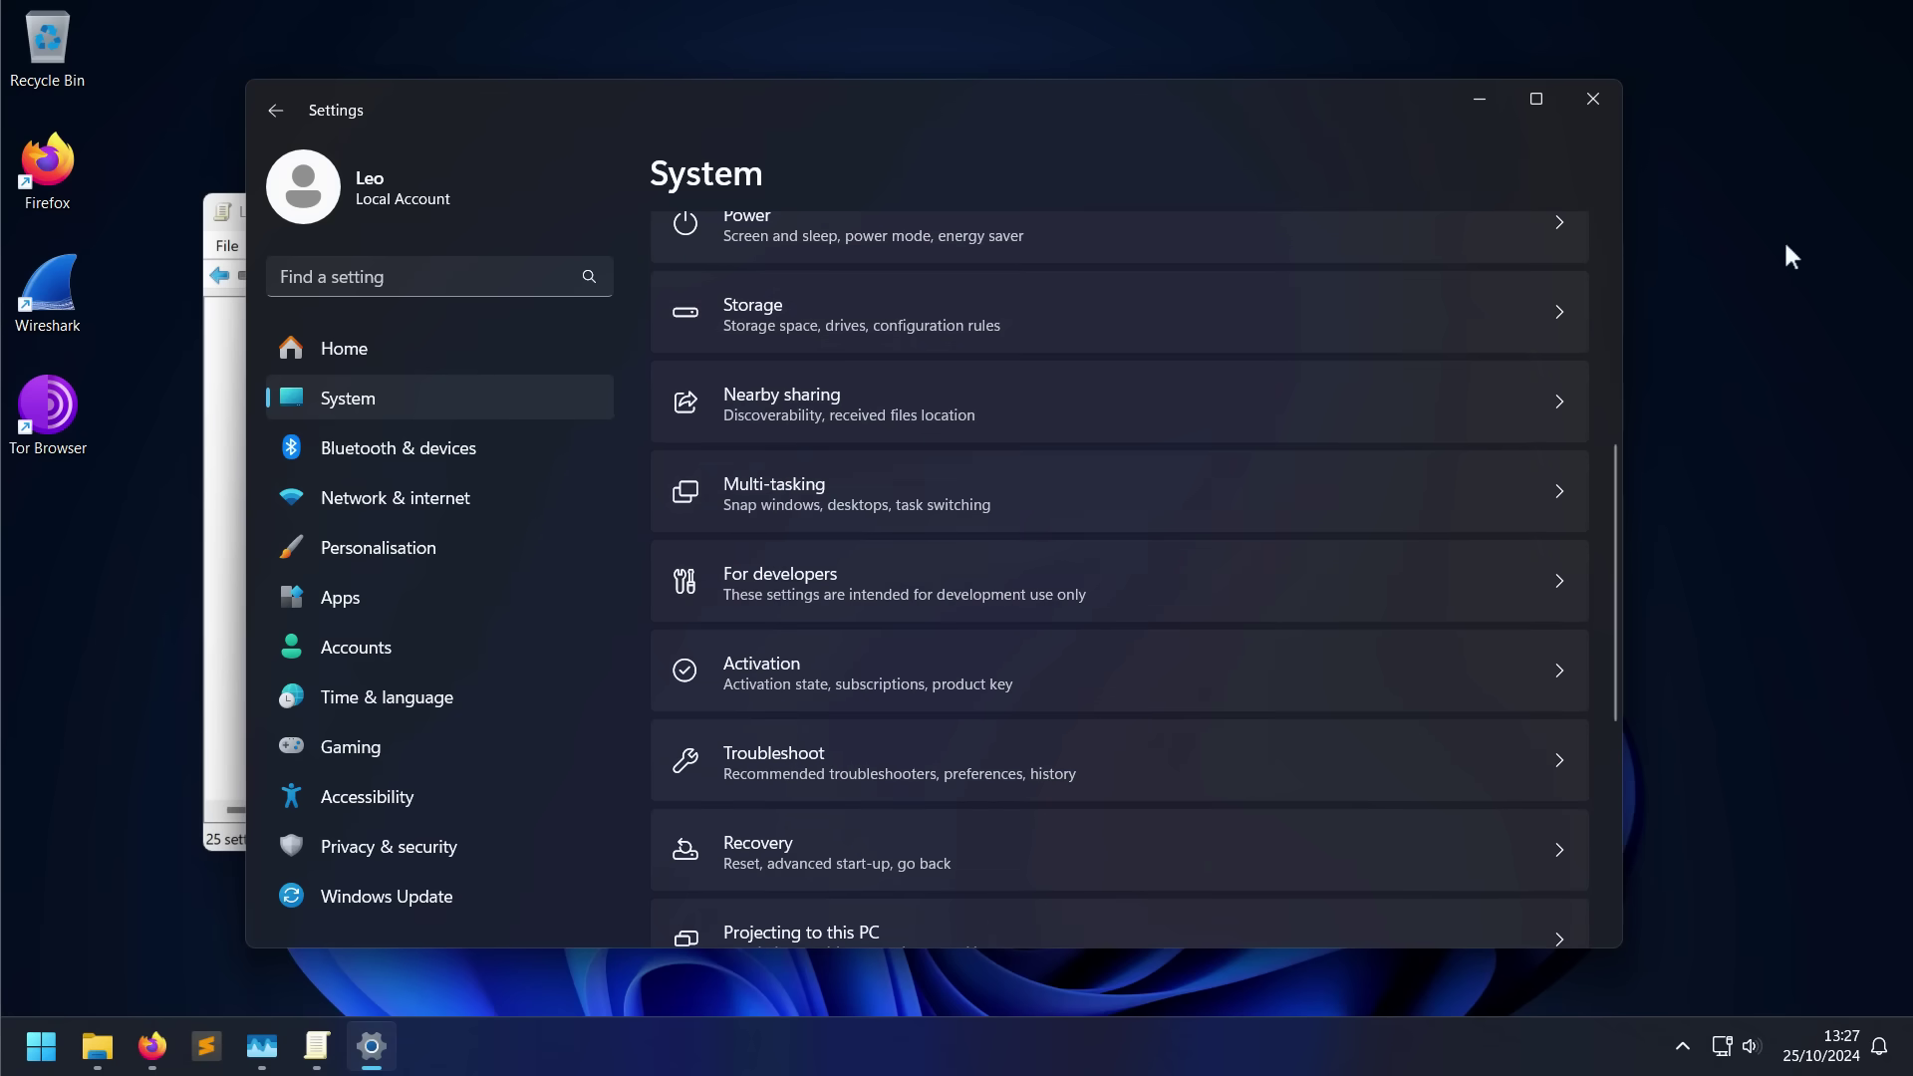
left_click(1592, 99)
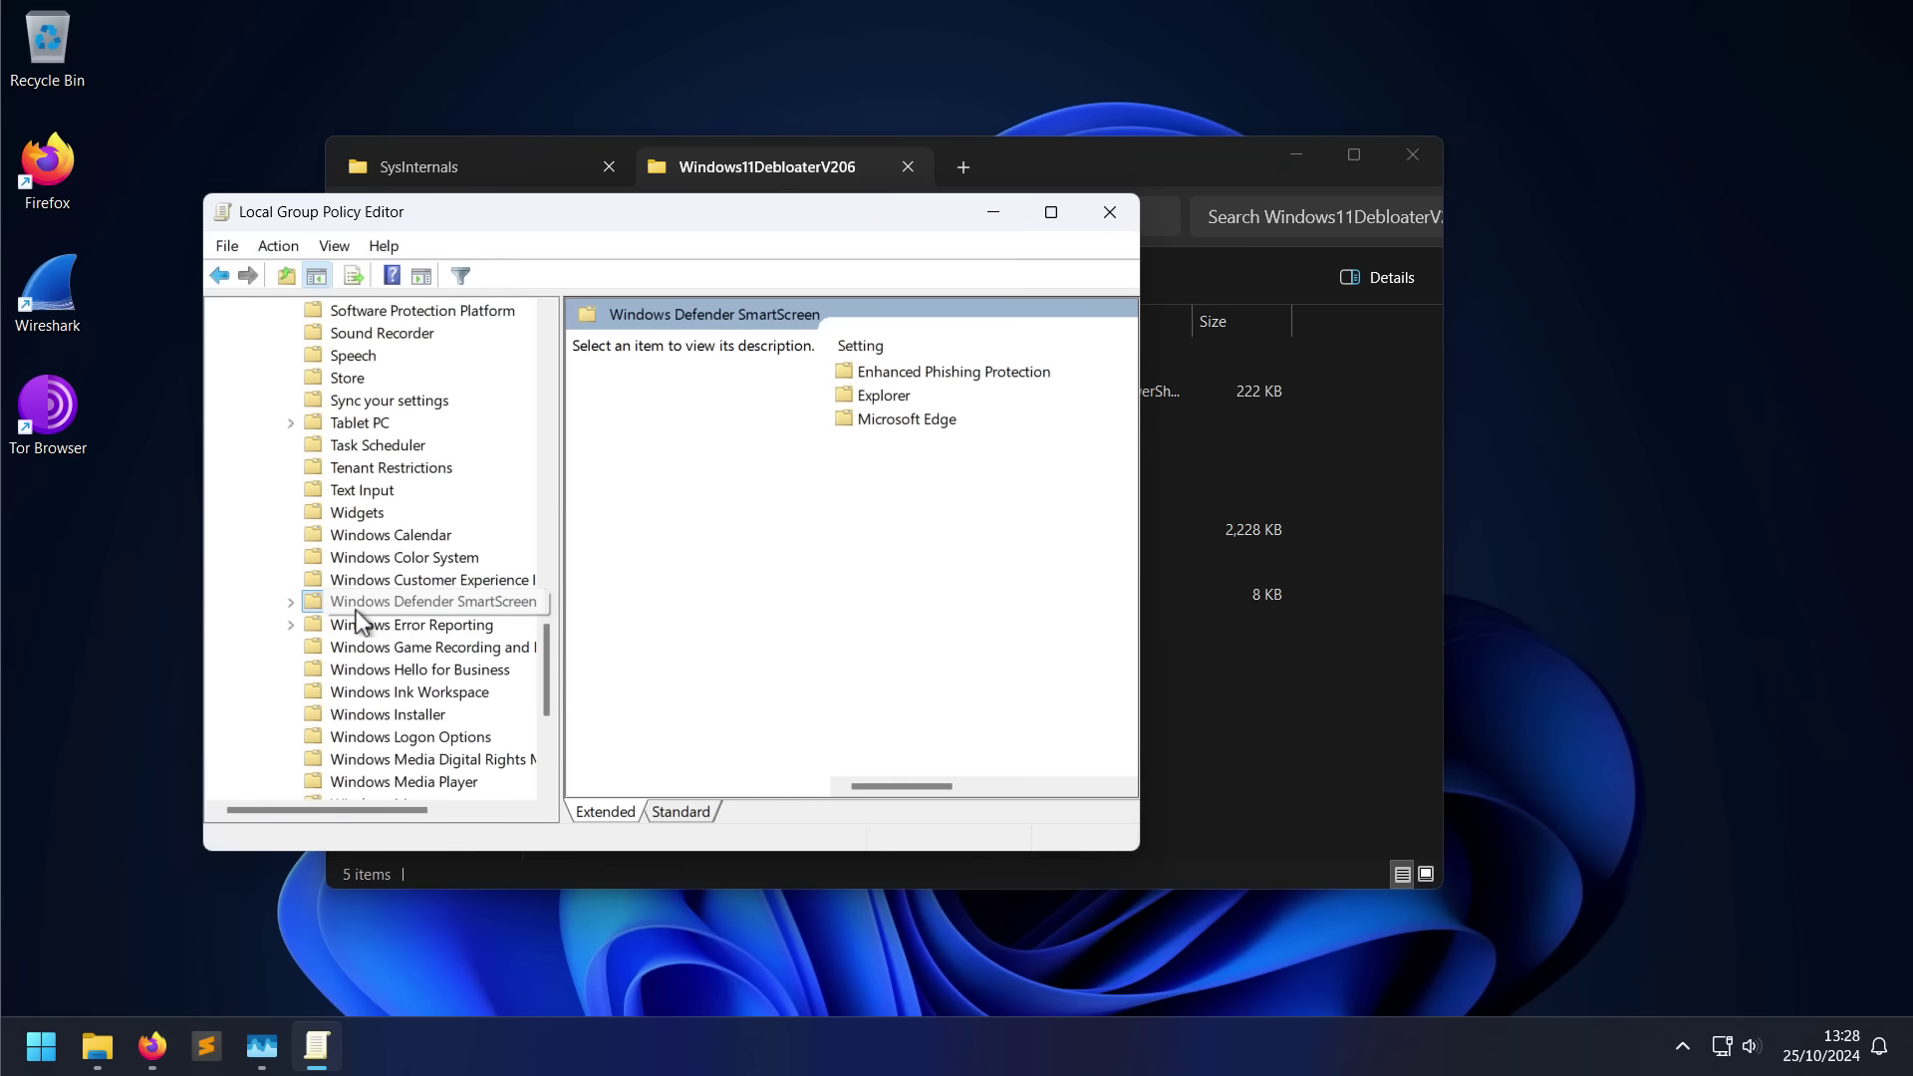
Set Enhanced Phishing Protection's Service Enabled policy to Enabled and close the editor.
double_click(877, 374)
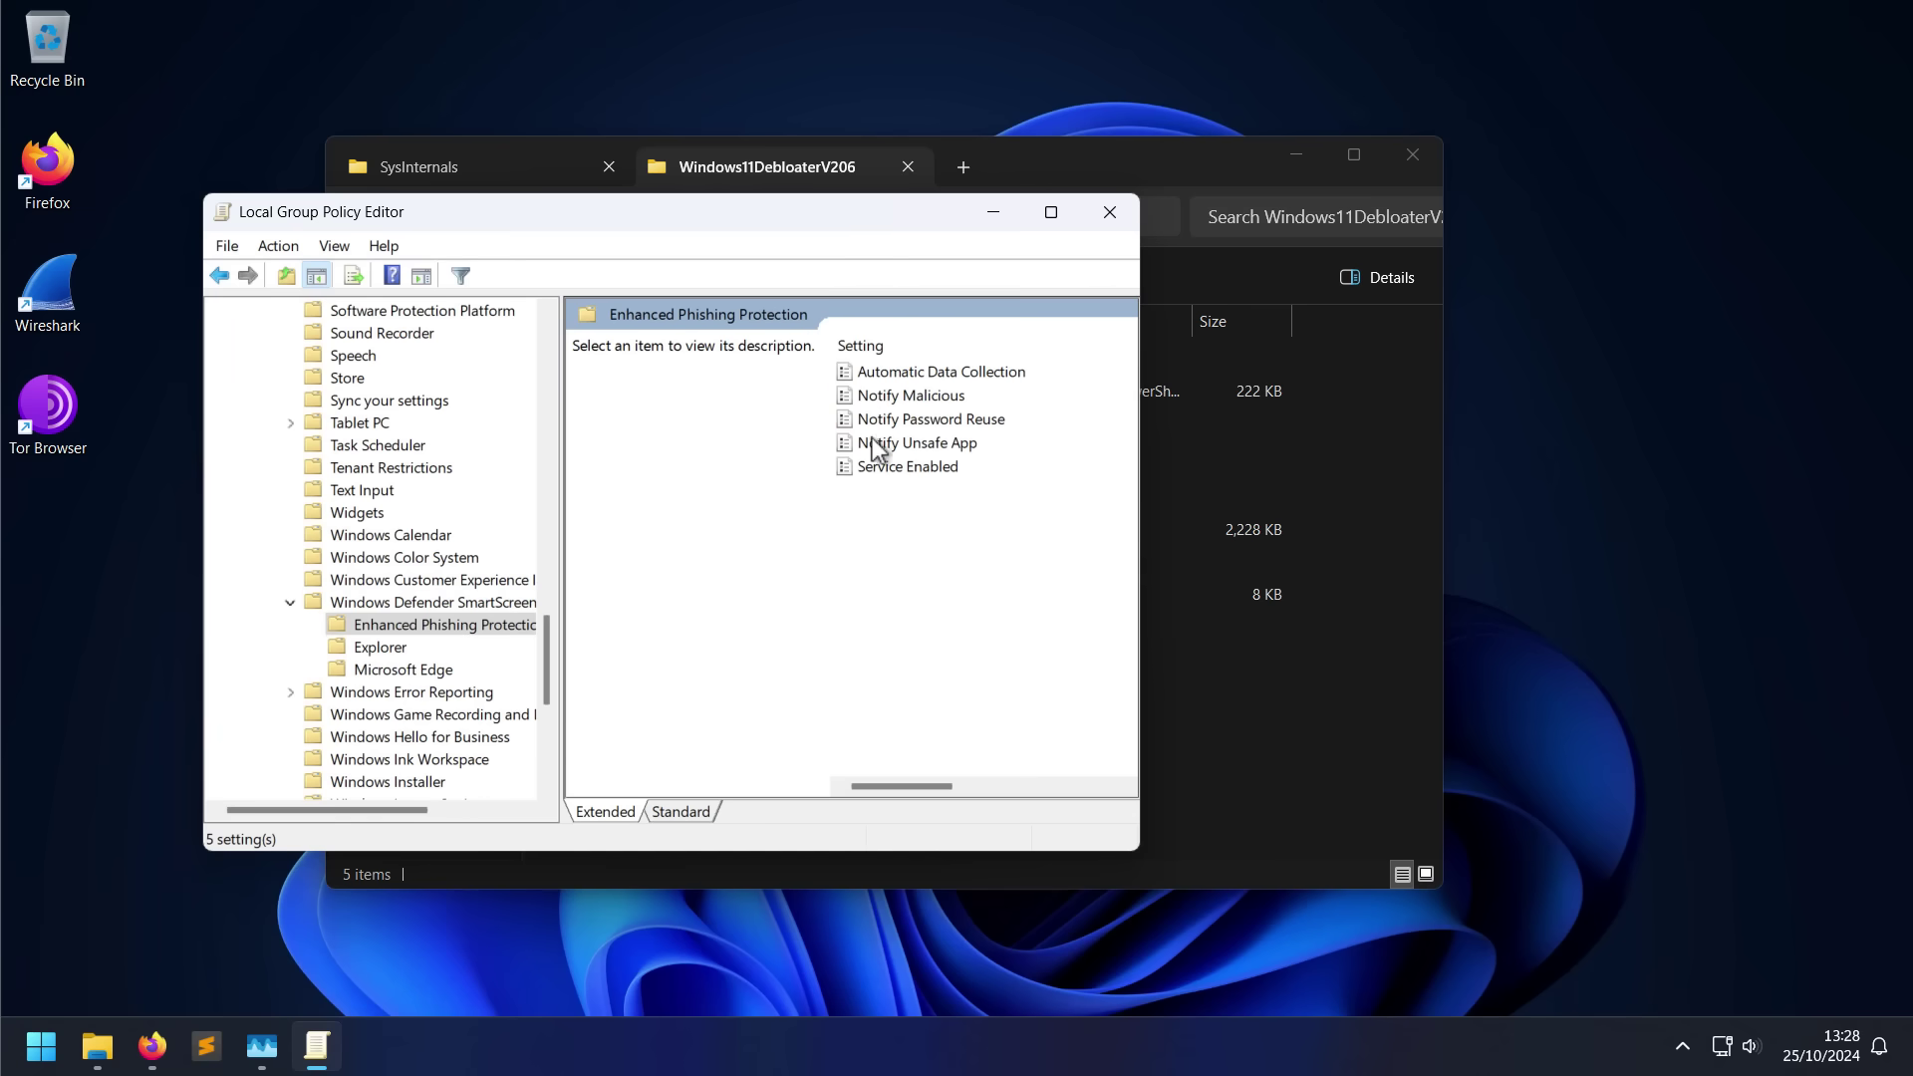
double_click(907, 468)
left_click(204, 318)
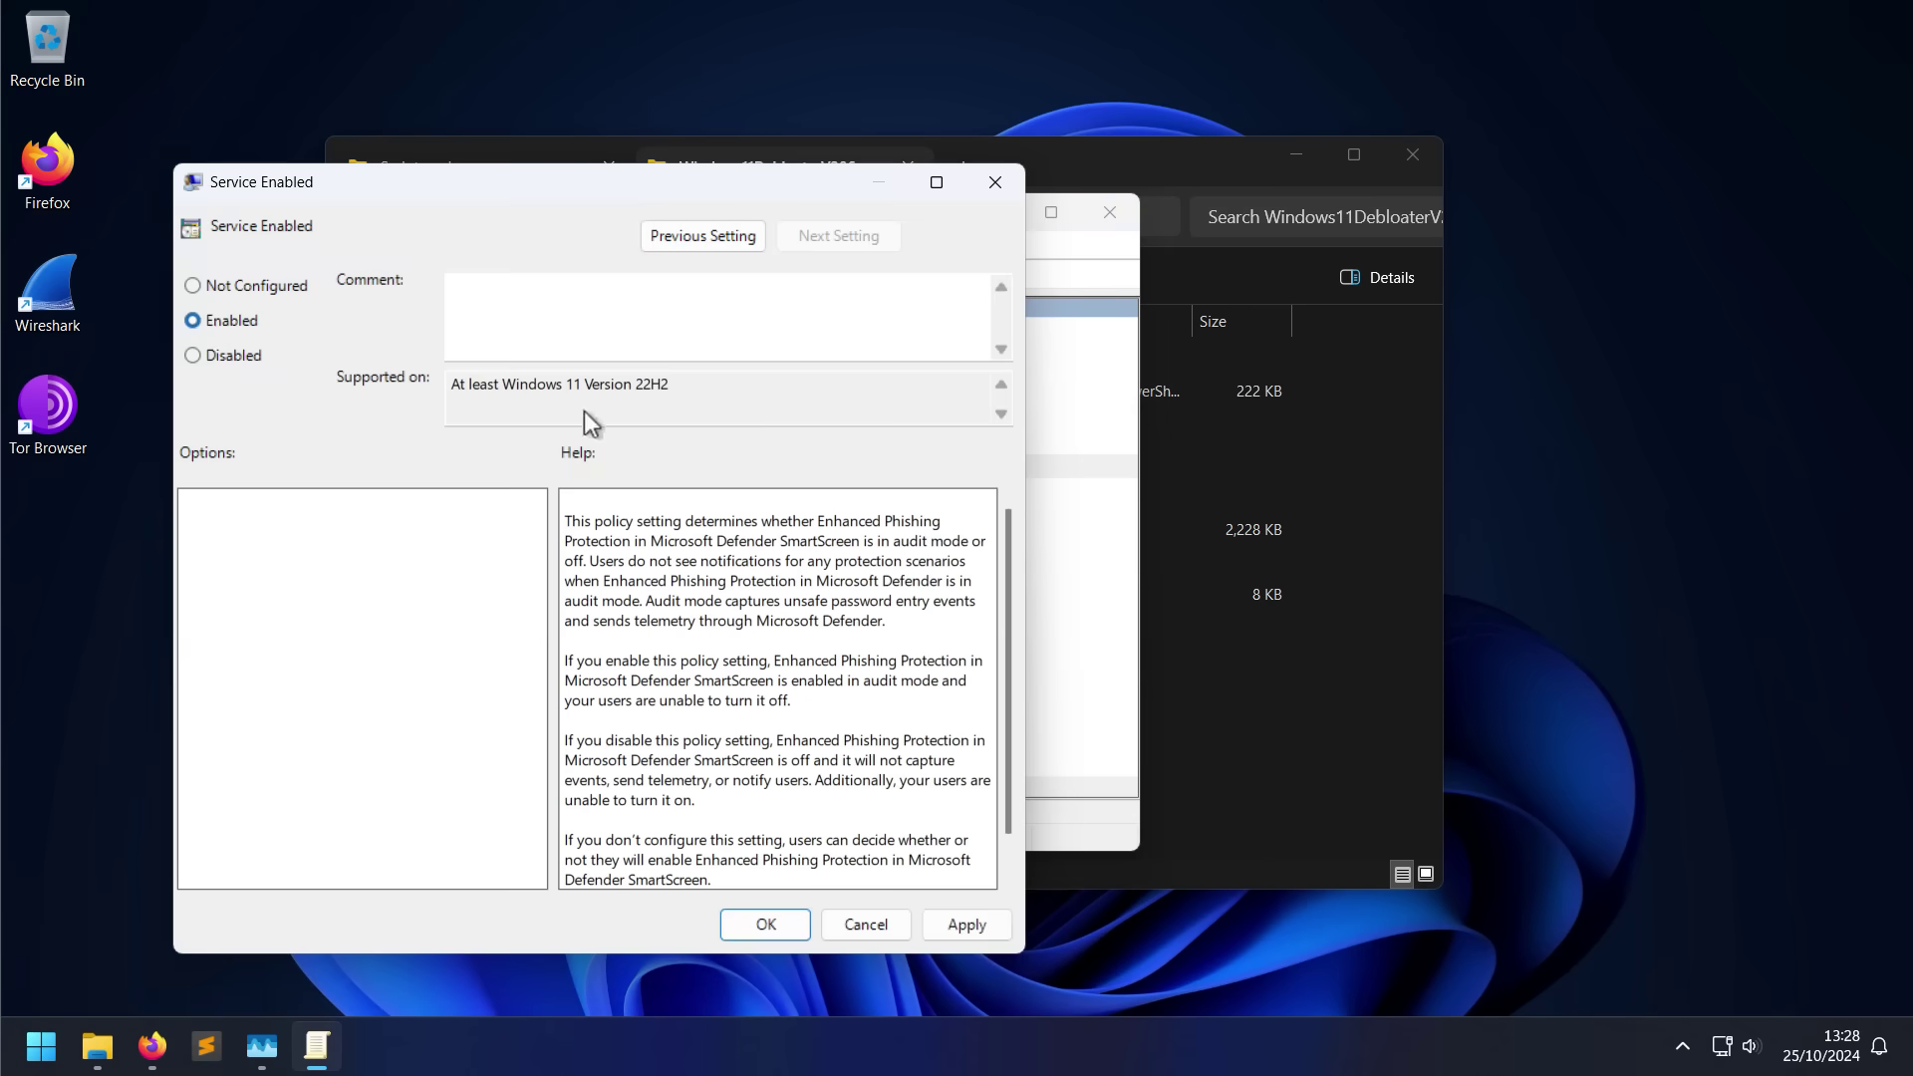
key("Return")
left_click(1101, 235)
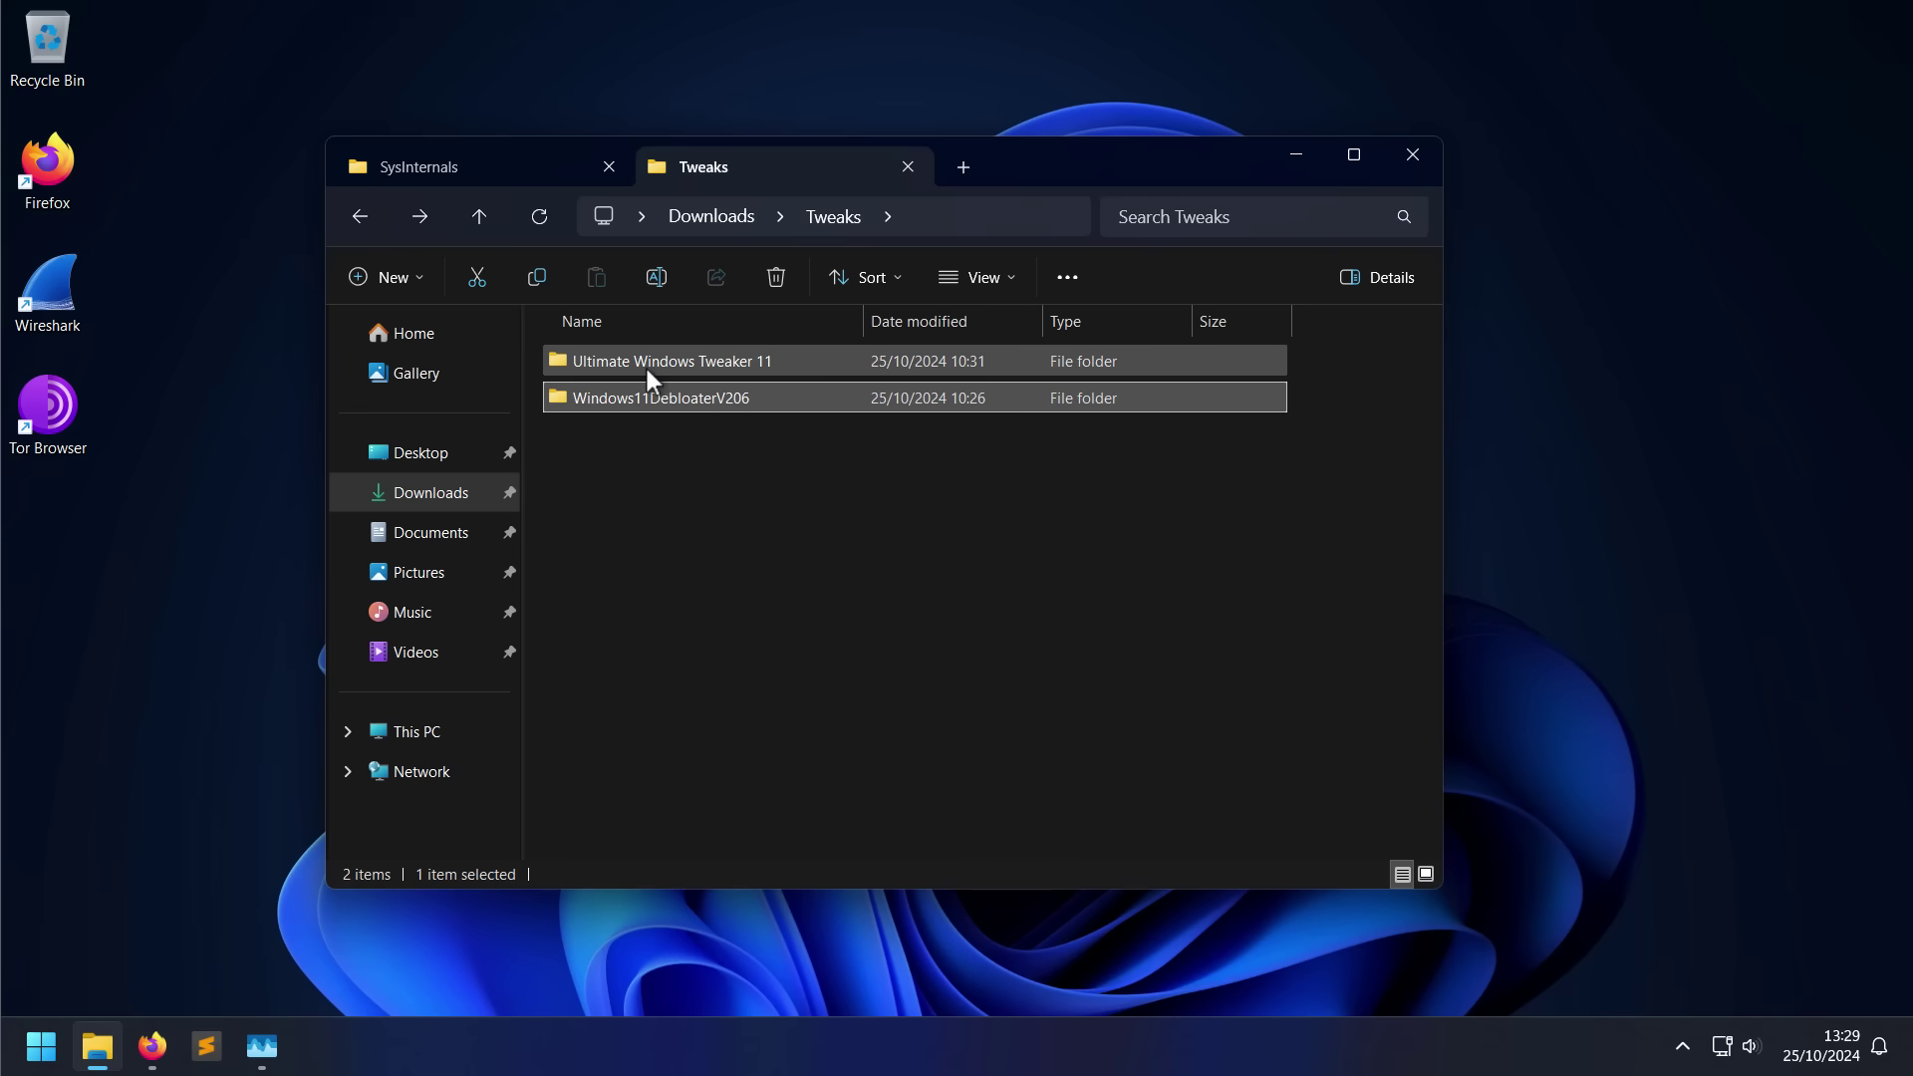
Open the Ultimate Windows Tweaker 11 folder and show the Security & Privacy tweaks.
double_click(606, 368)
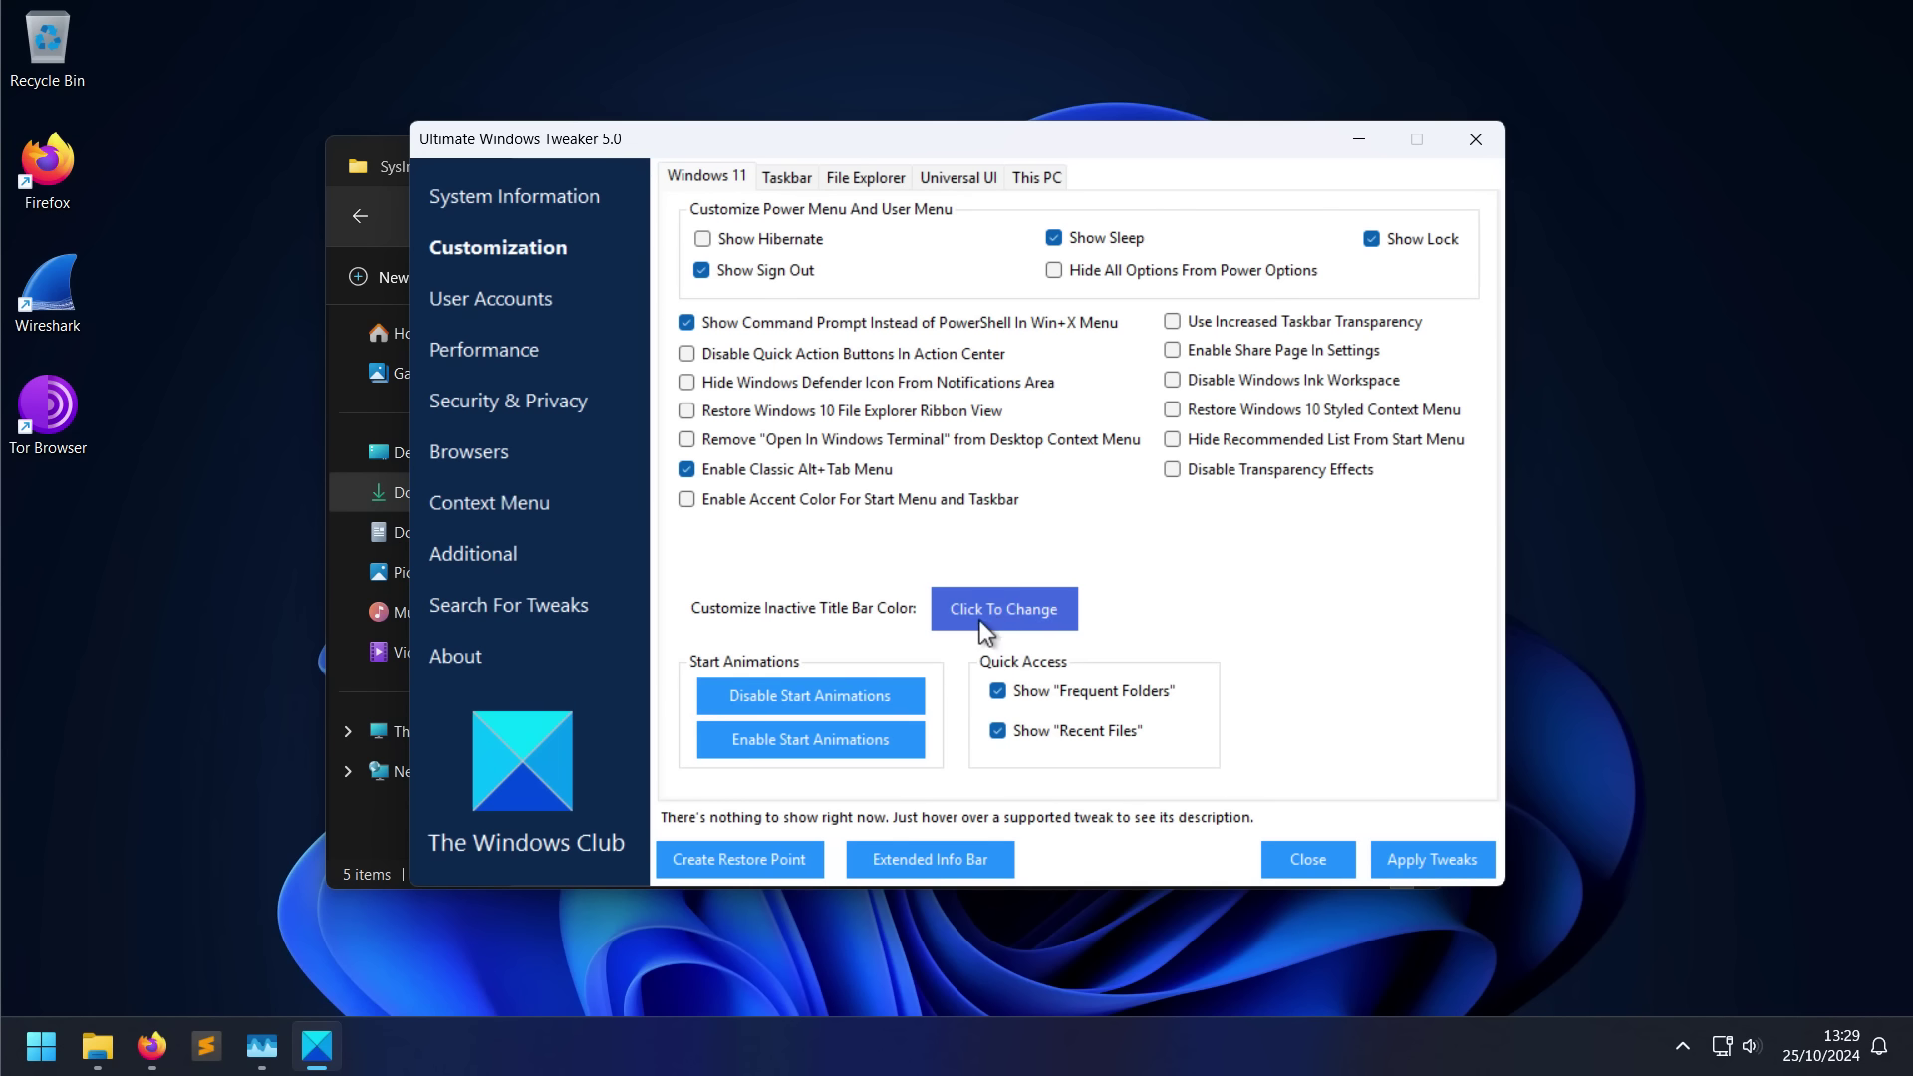
left_click(511, 408)
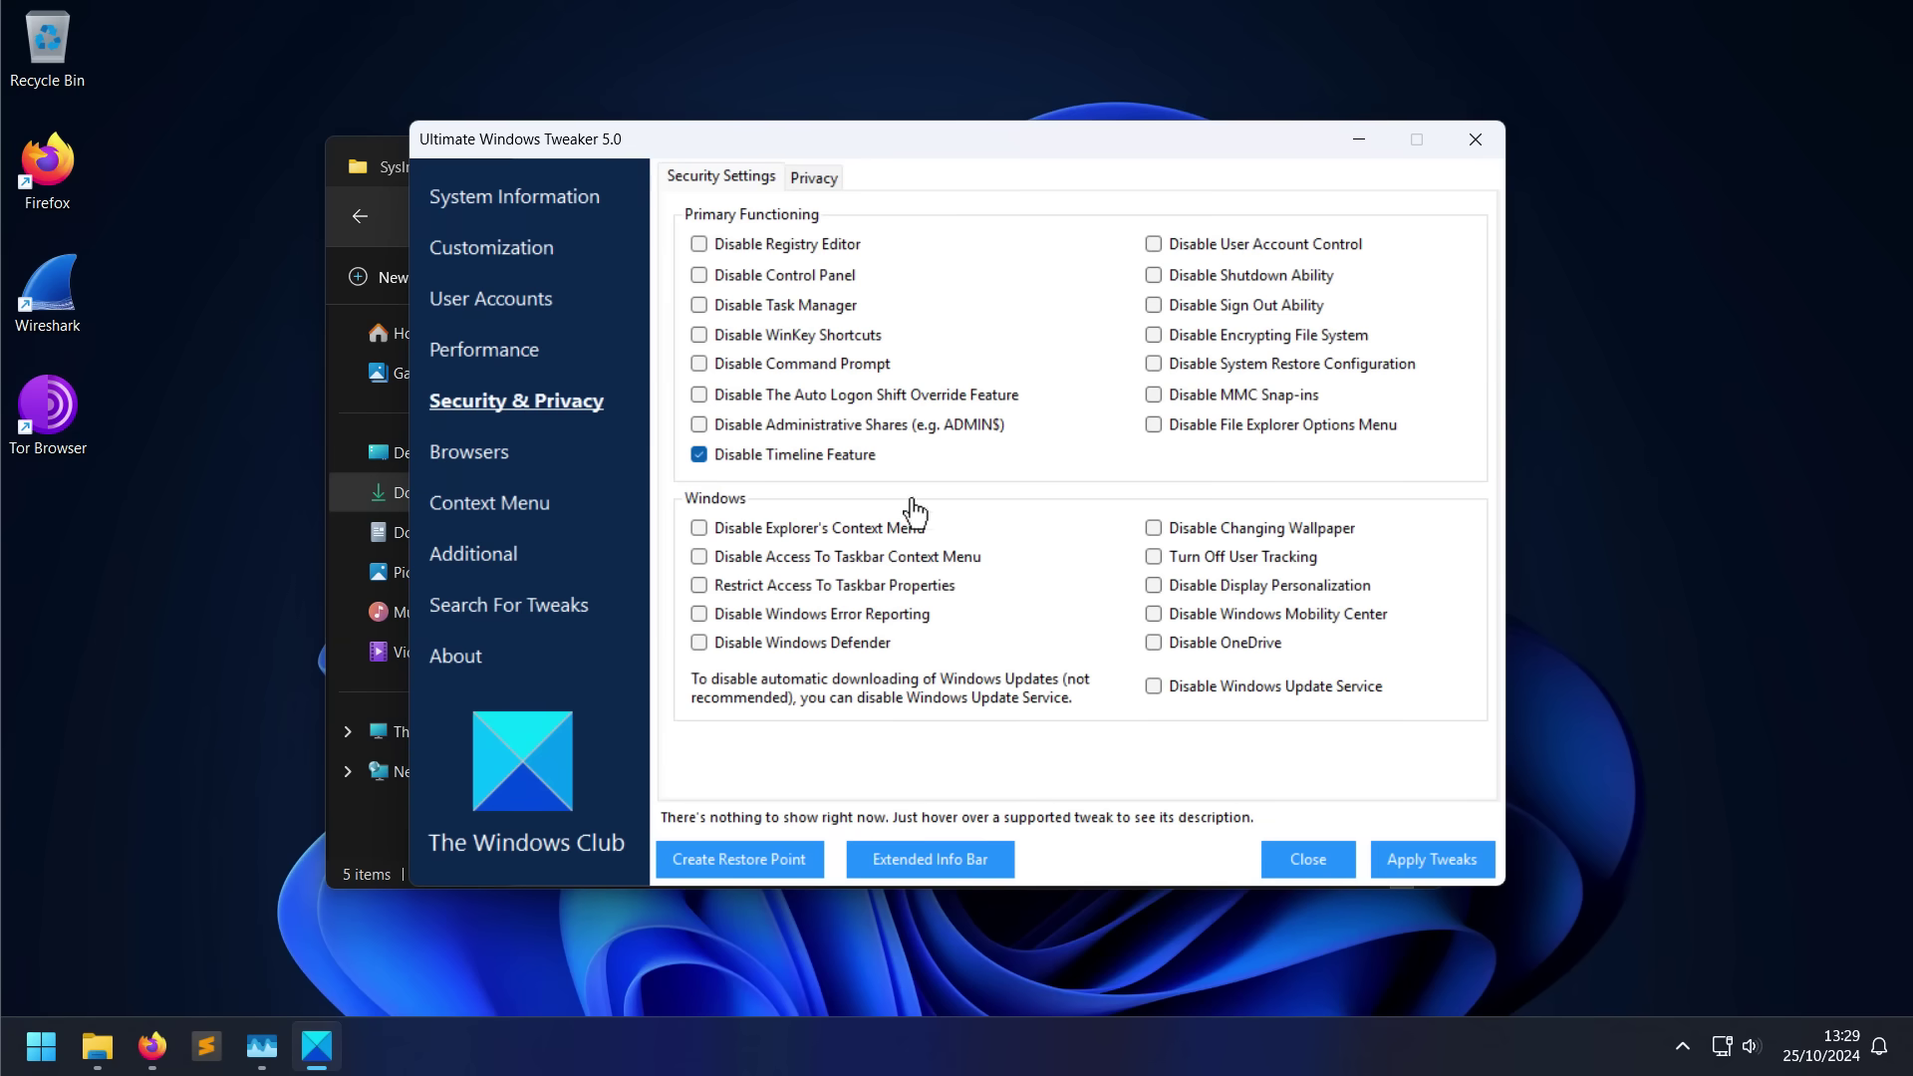
mouse_move(1182, 562)
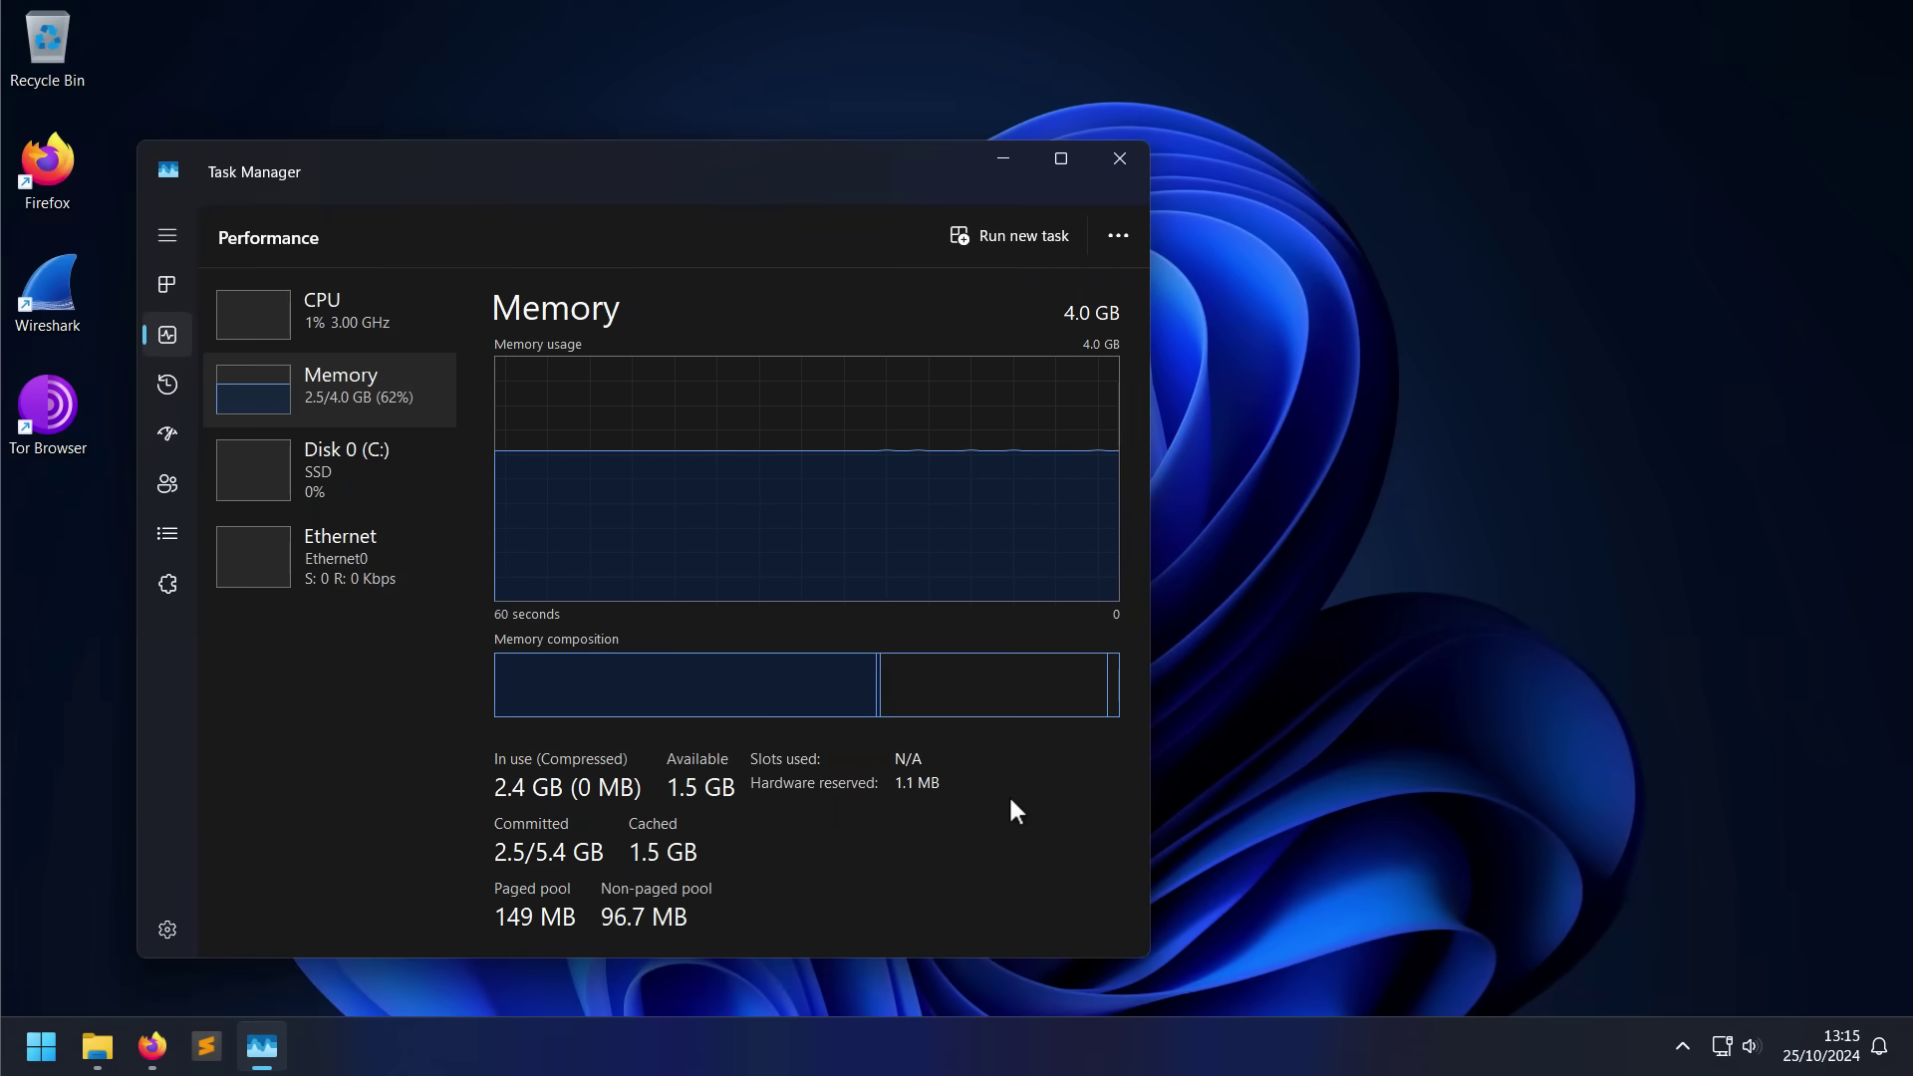
Open the AtlasOS Installation Guide from atlasos.net in a new tab, then minimize Firefox.
key("alt+Tab")
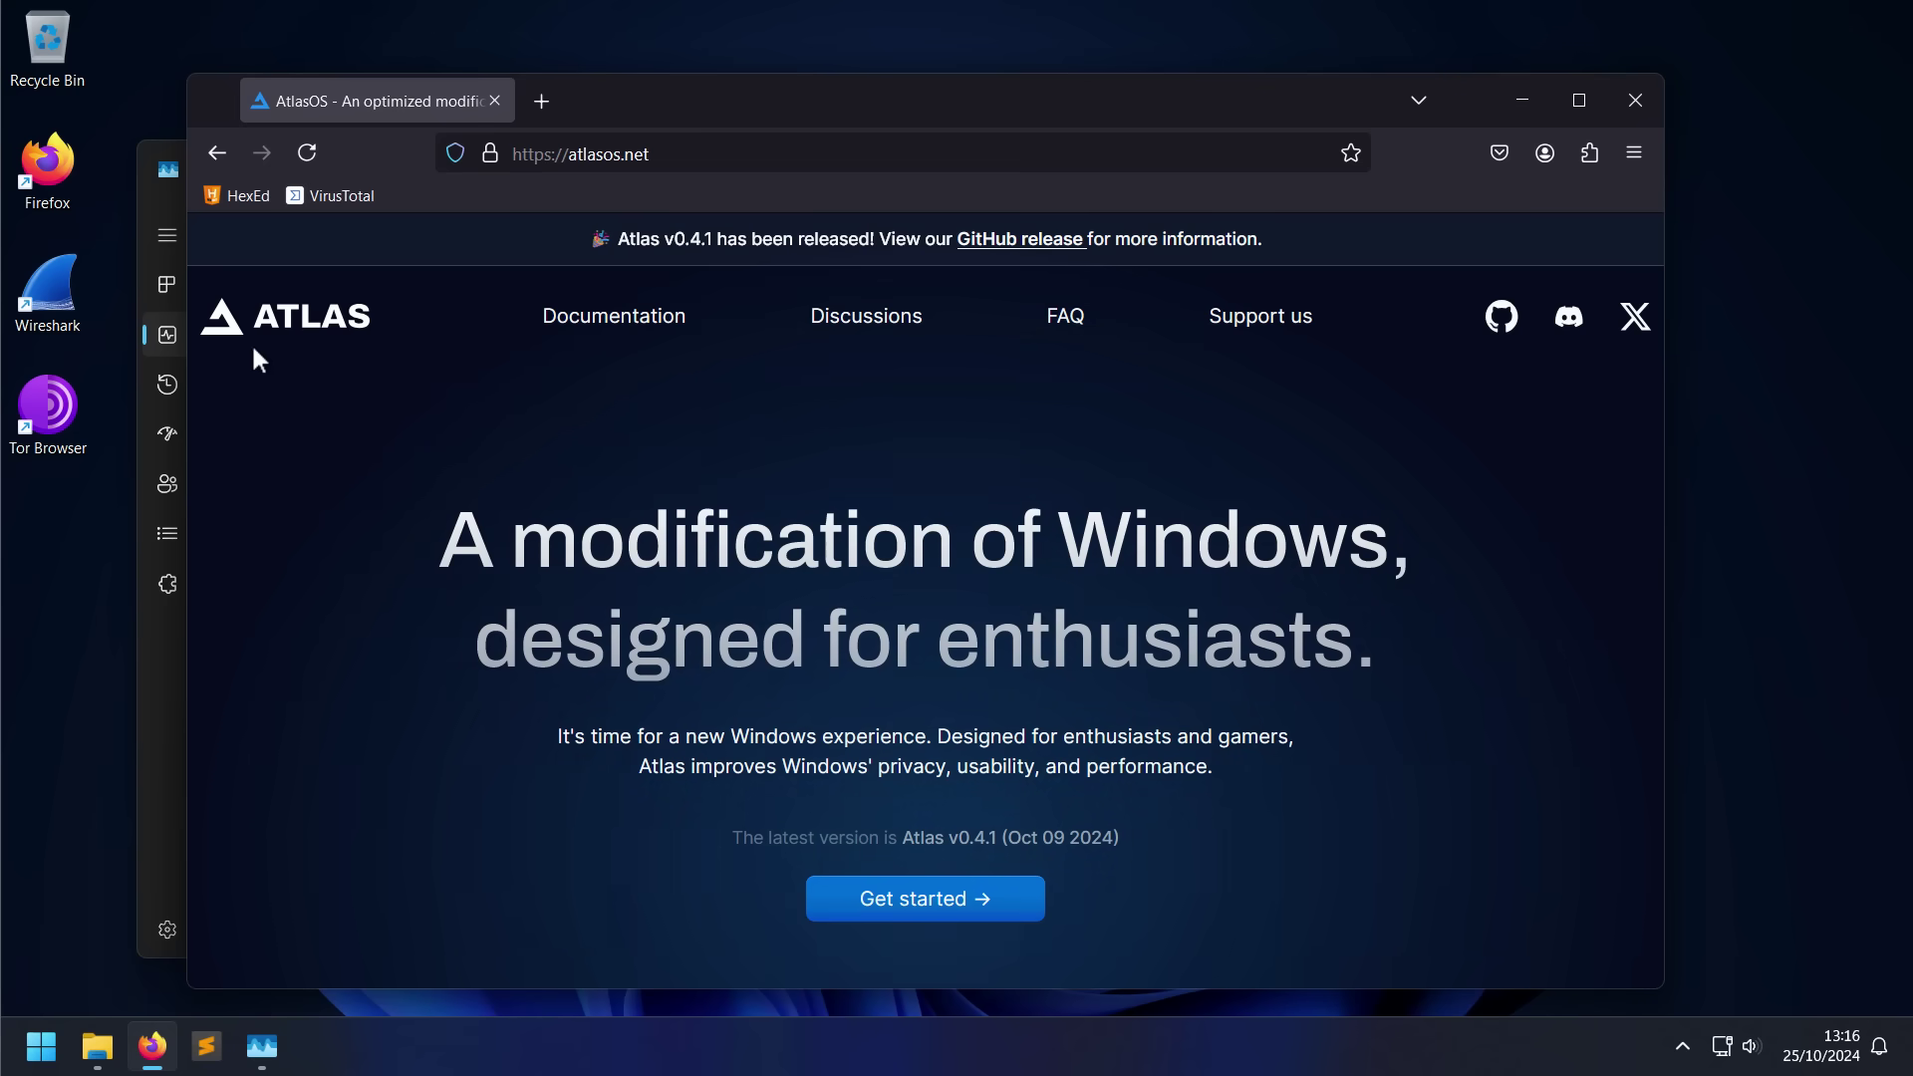
left_click(833, 913)
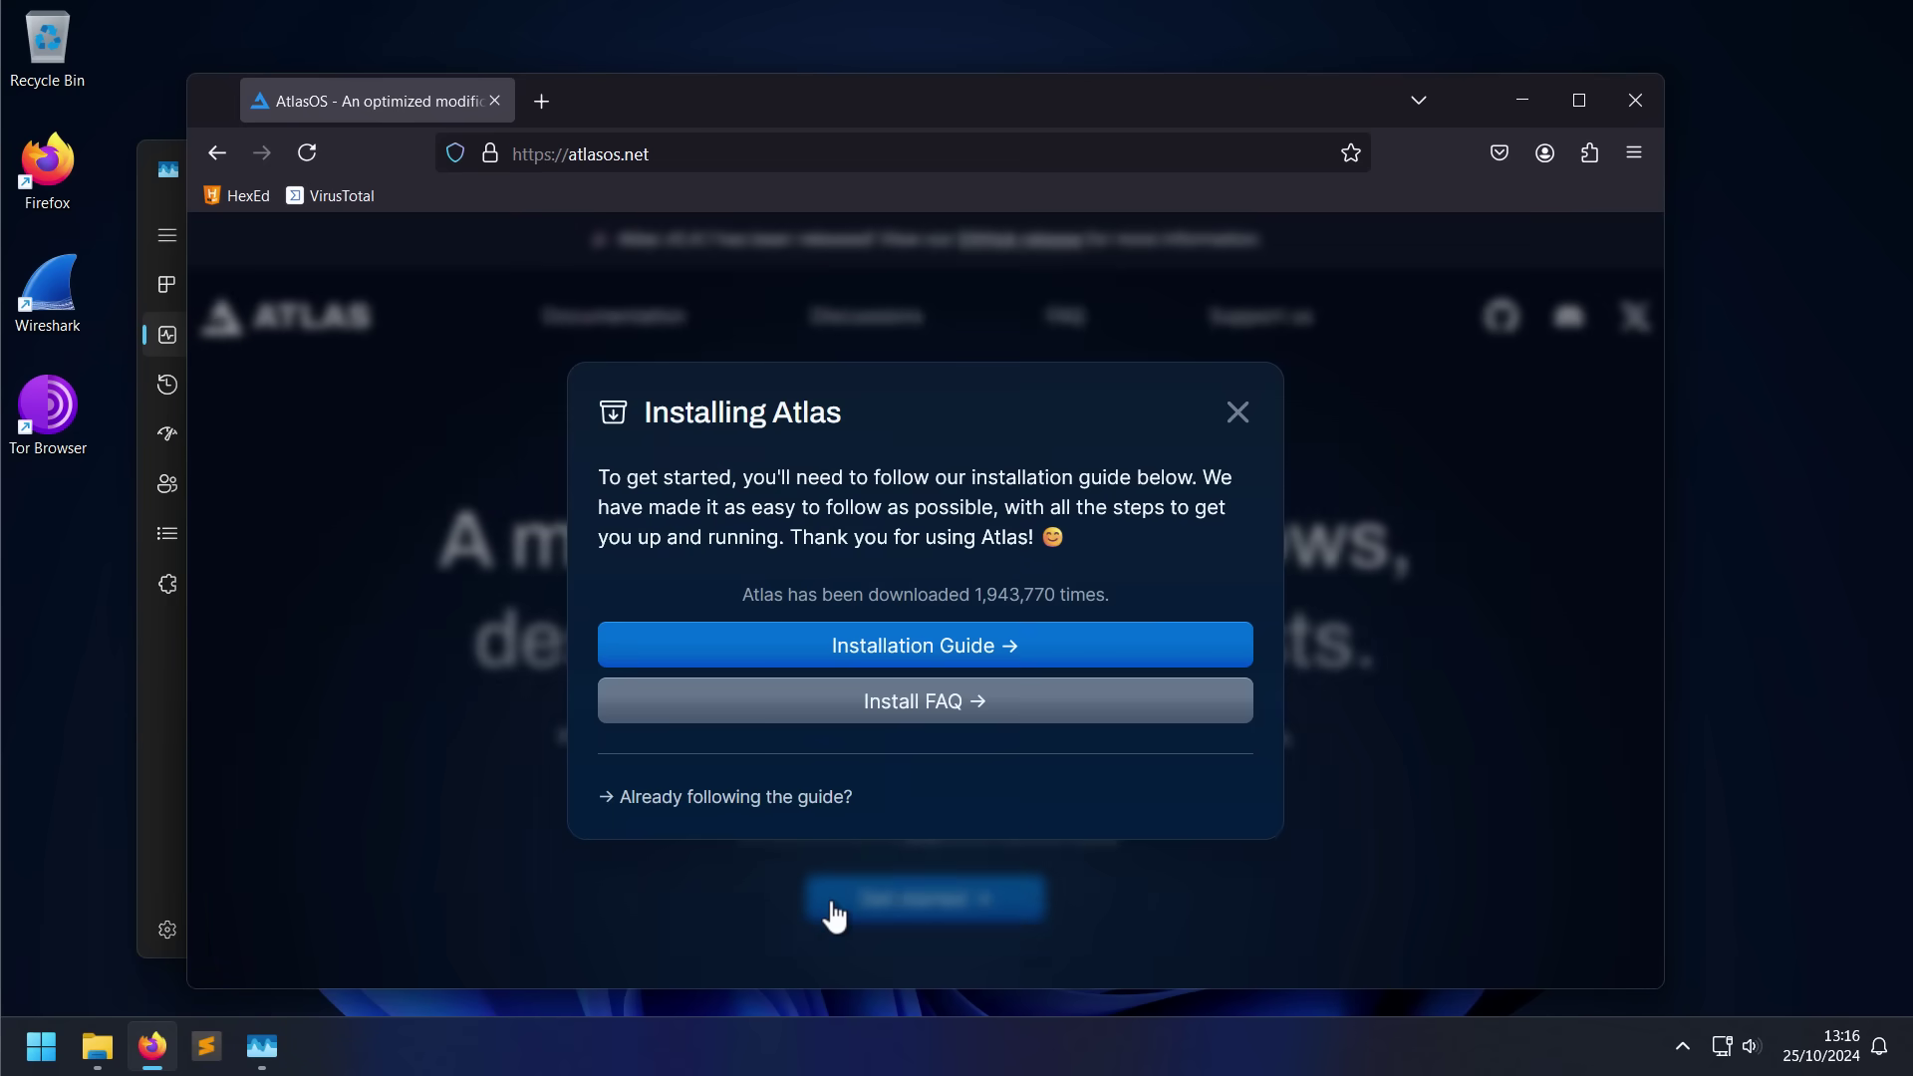
left_click(894, 649)
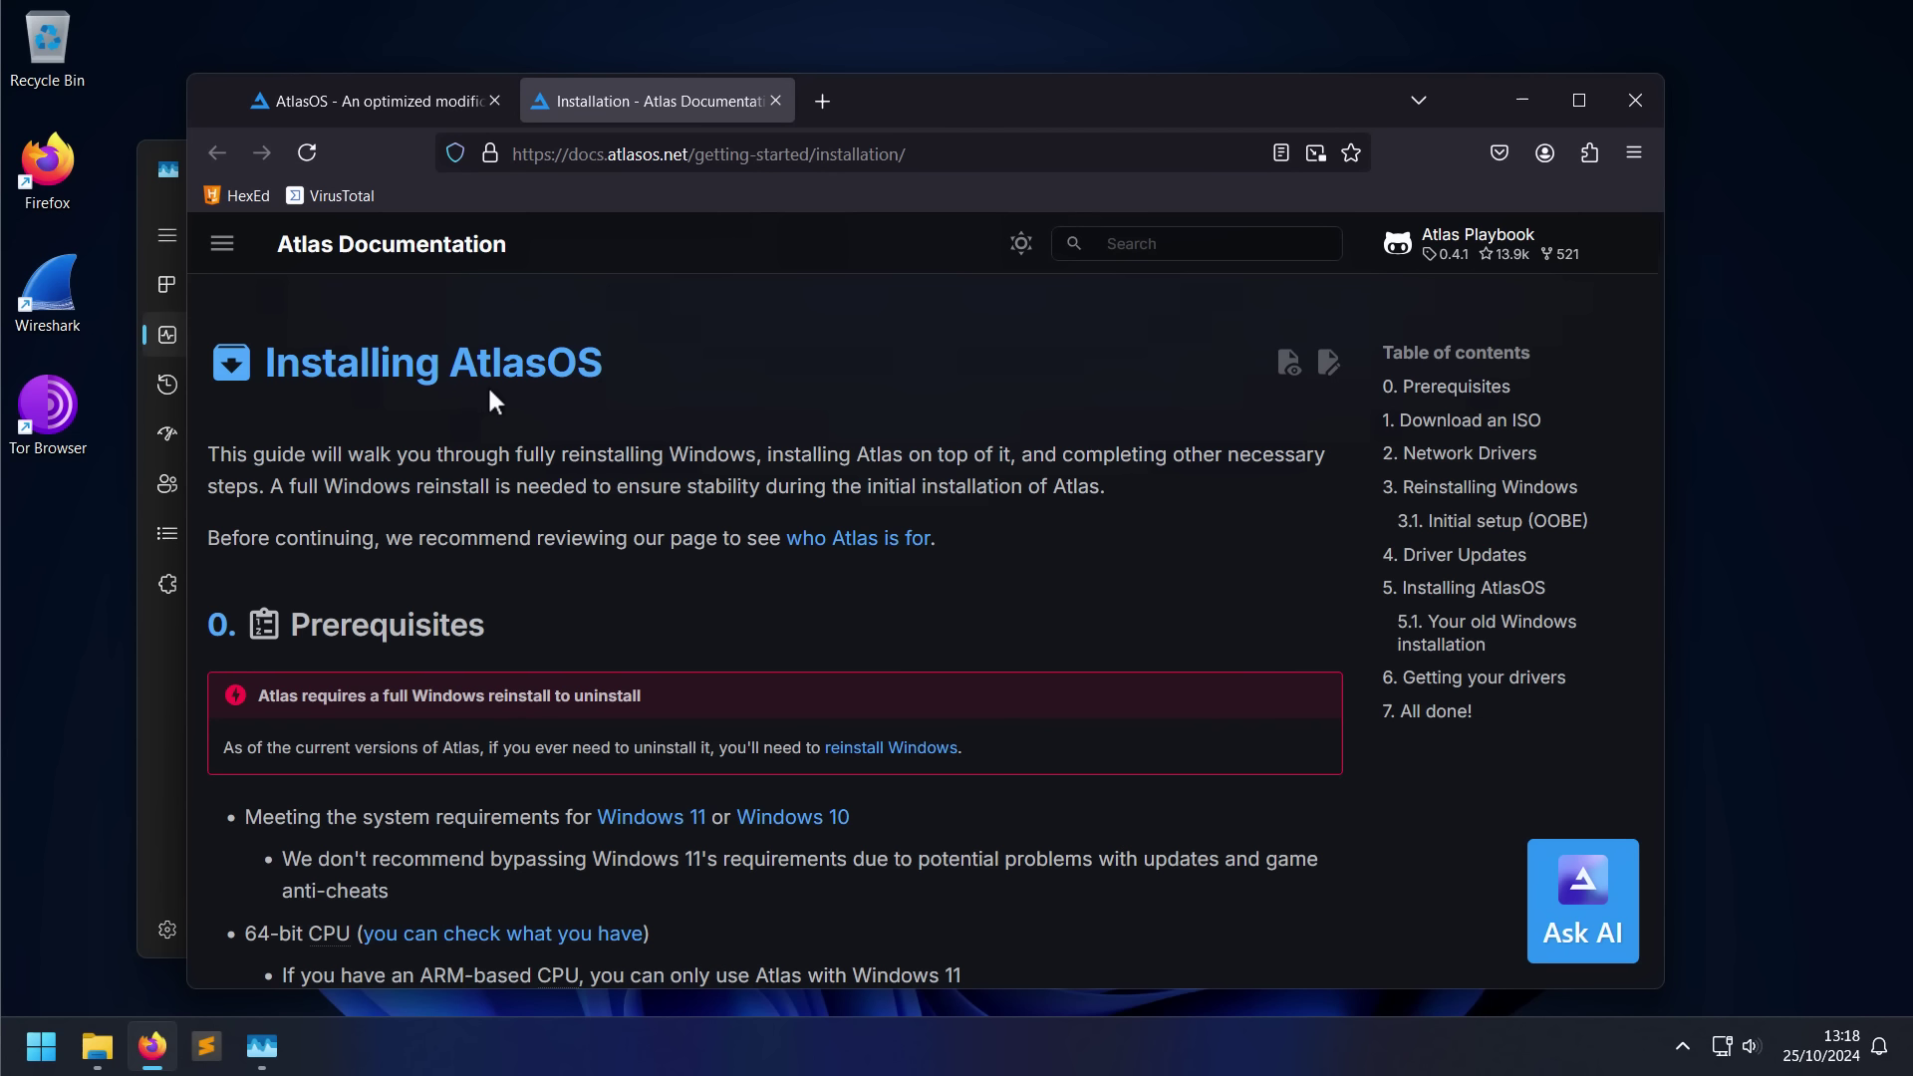
left_click(1520, 100)
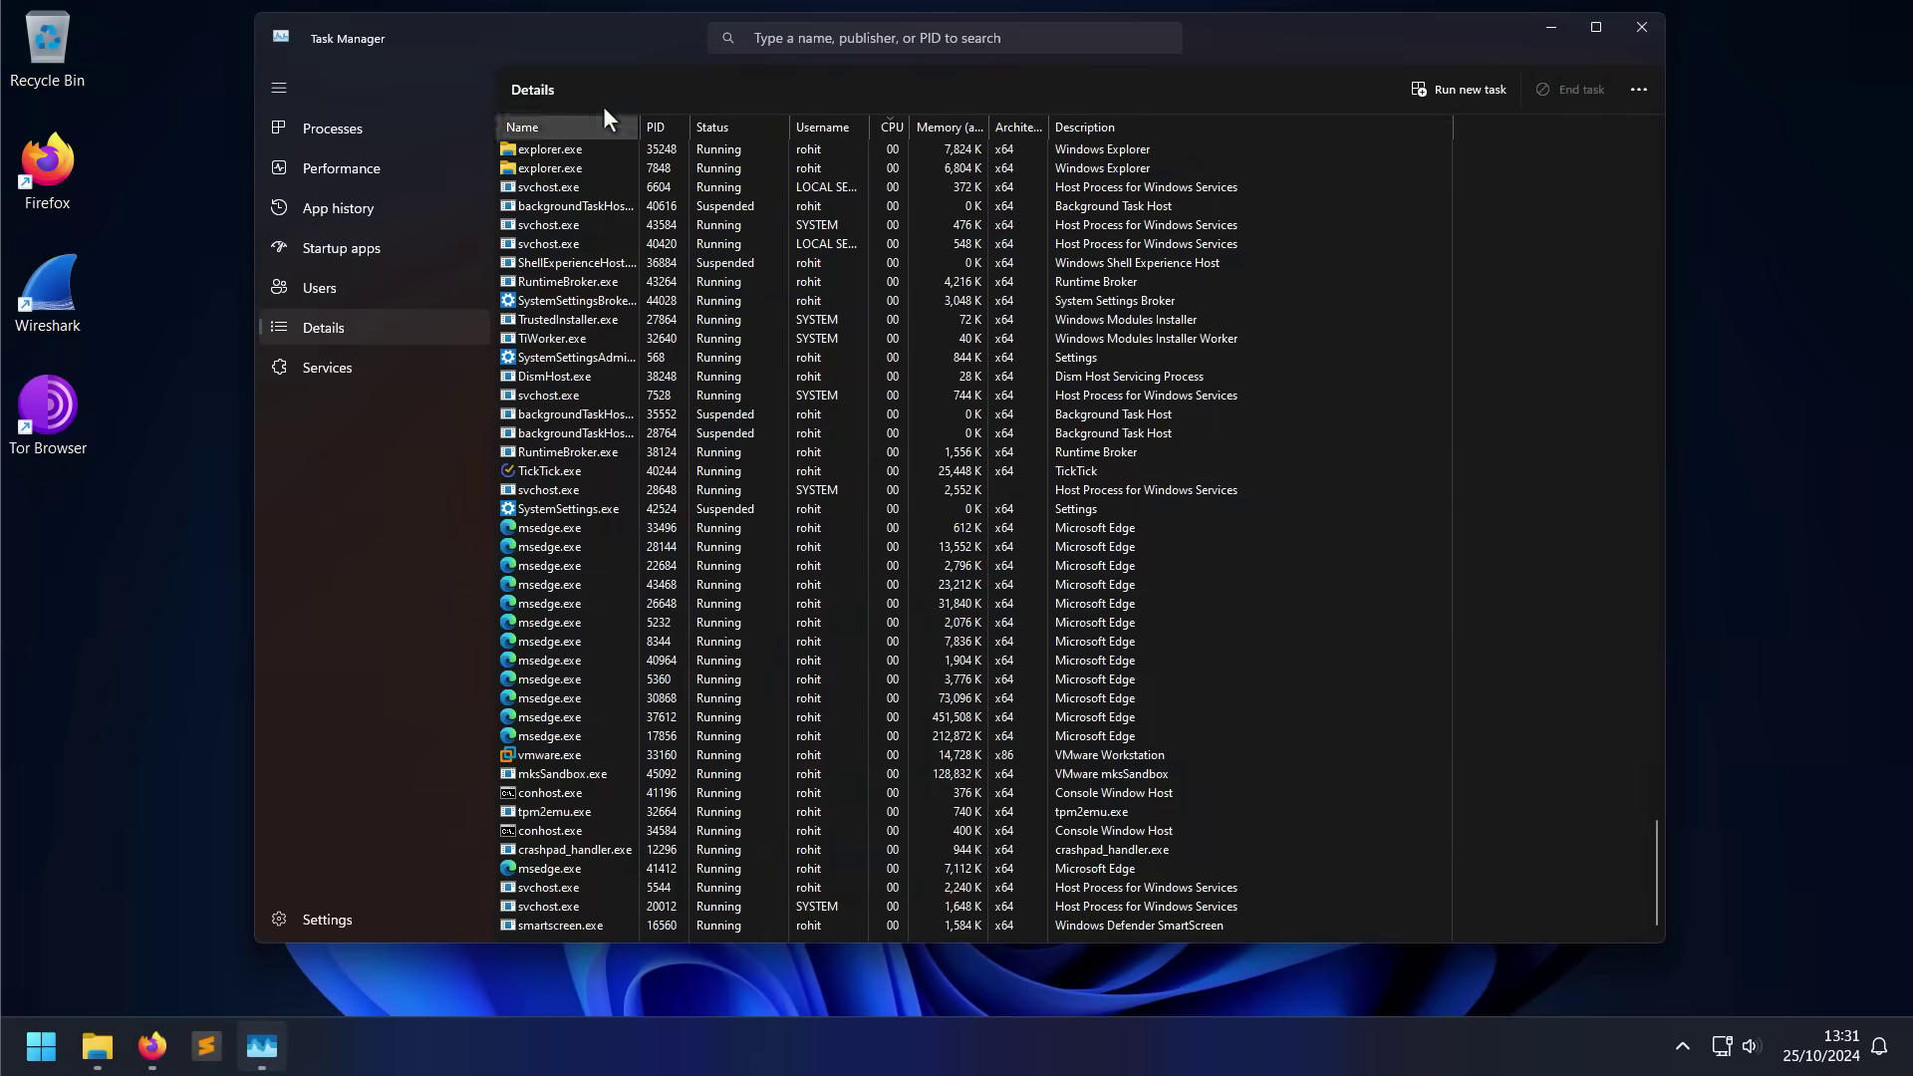
Select an msedge.exe process on the Details tab, then close Task Manager.
left_click(540, 530)
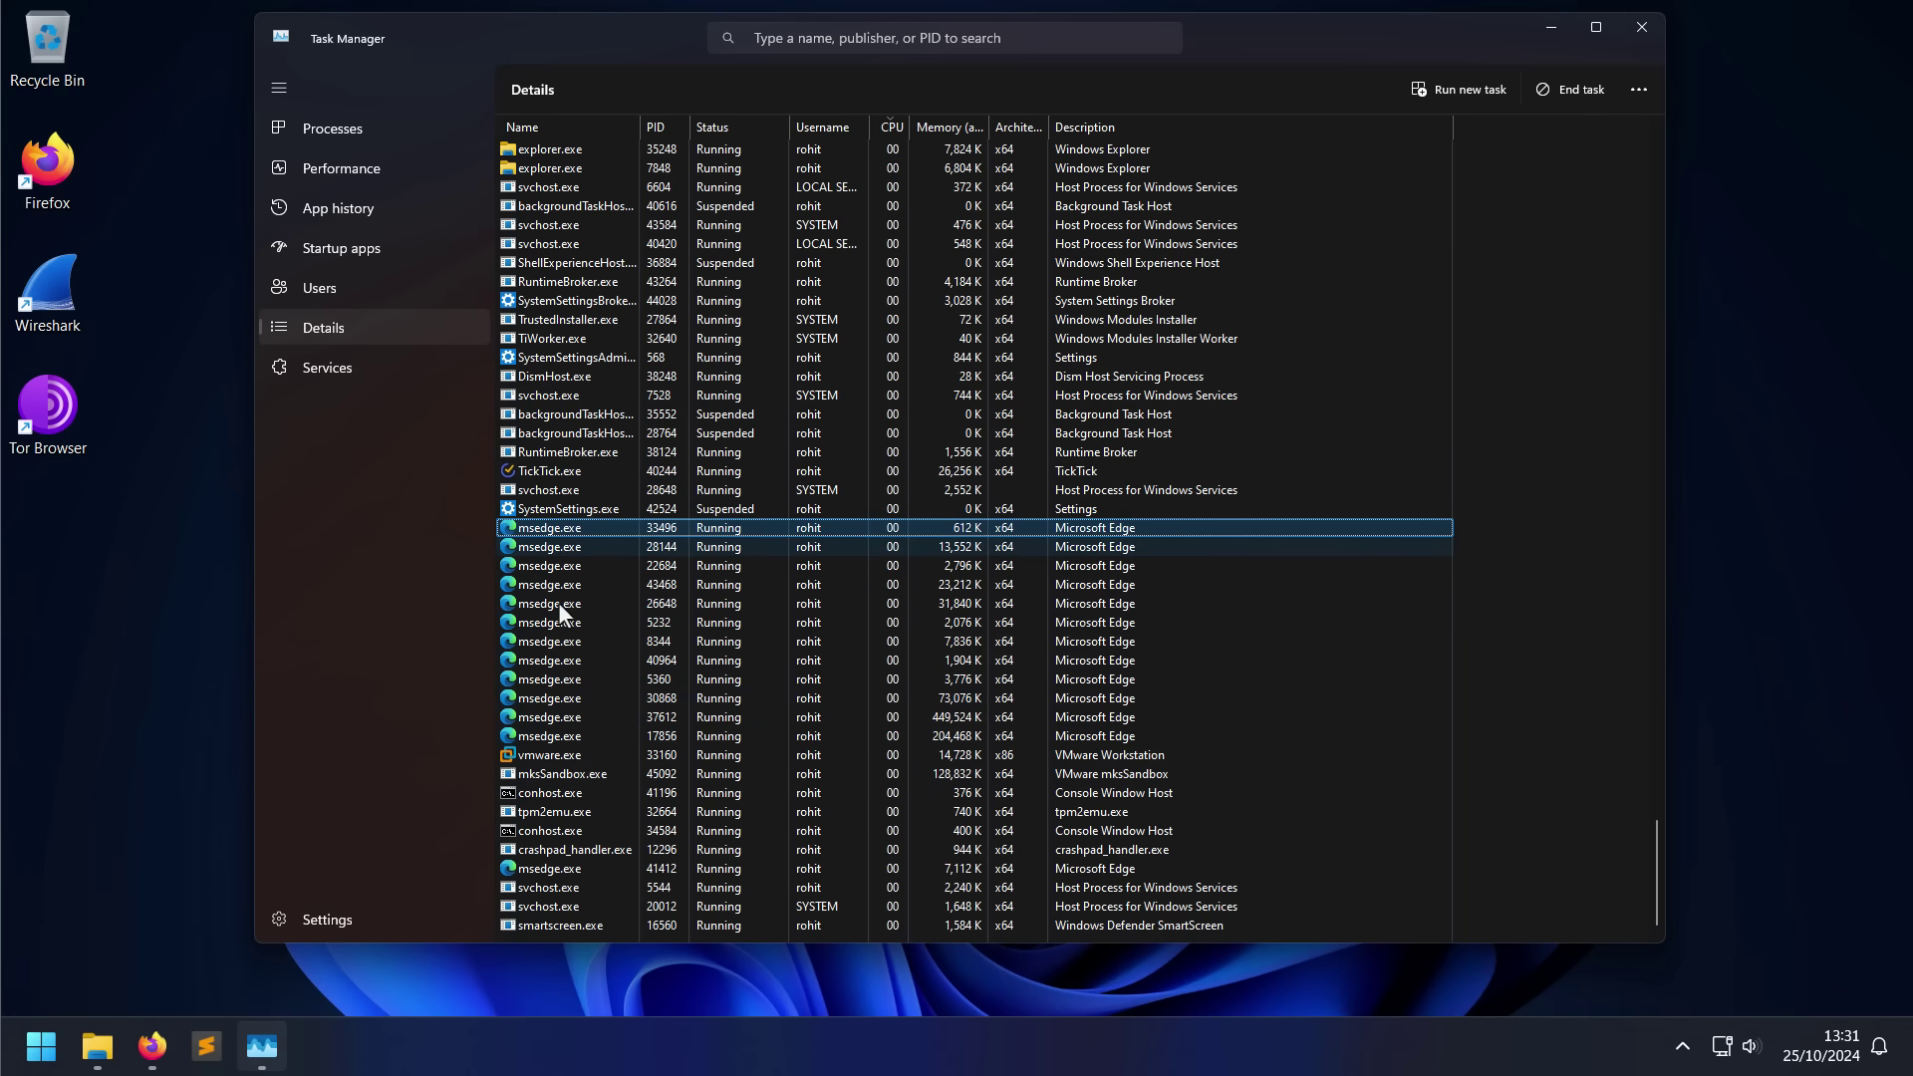
left_click(1630, 30)
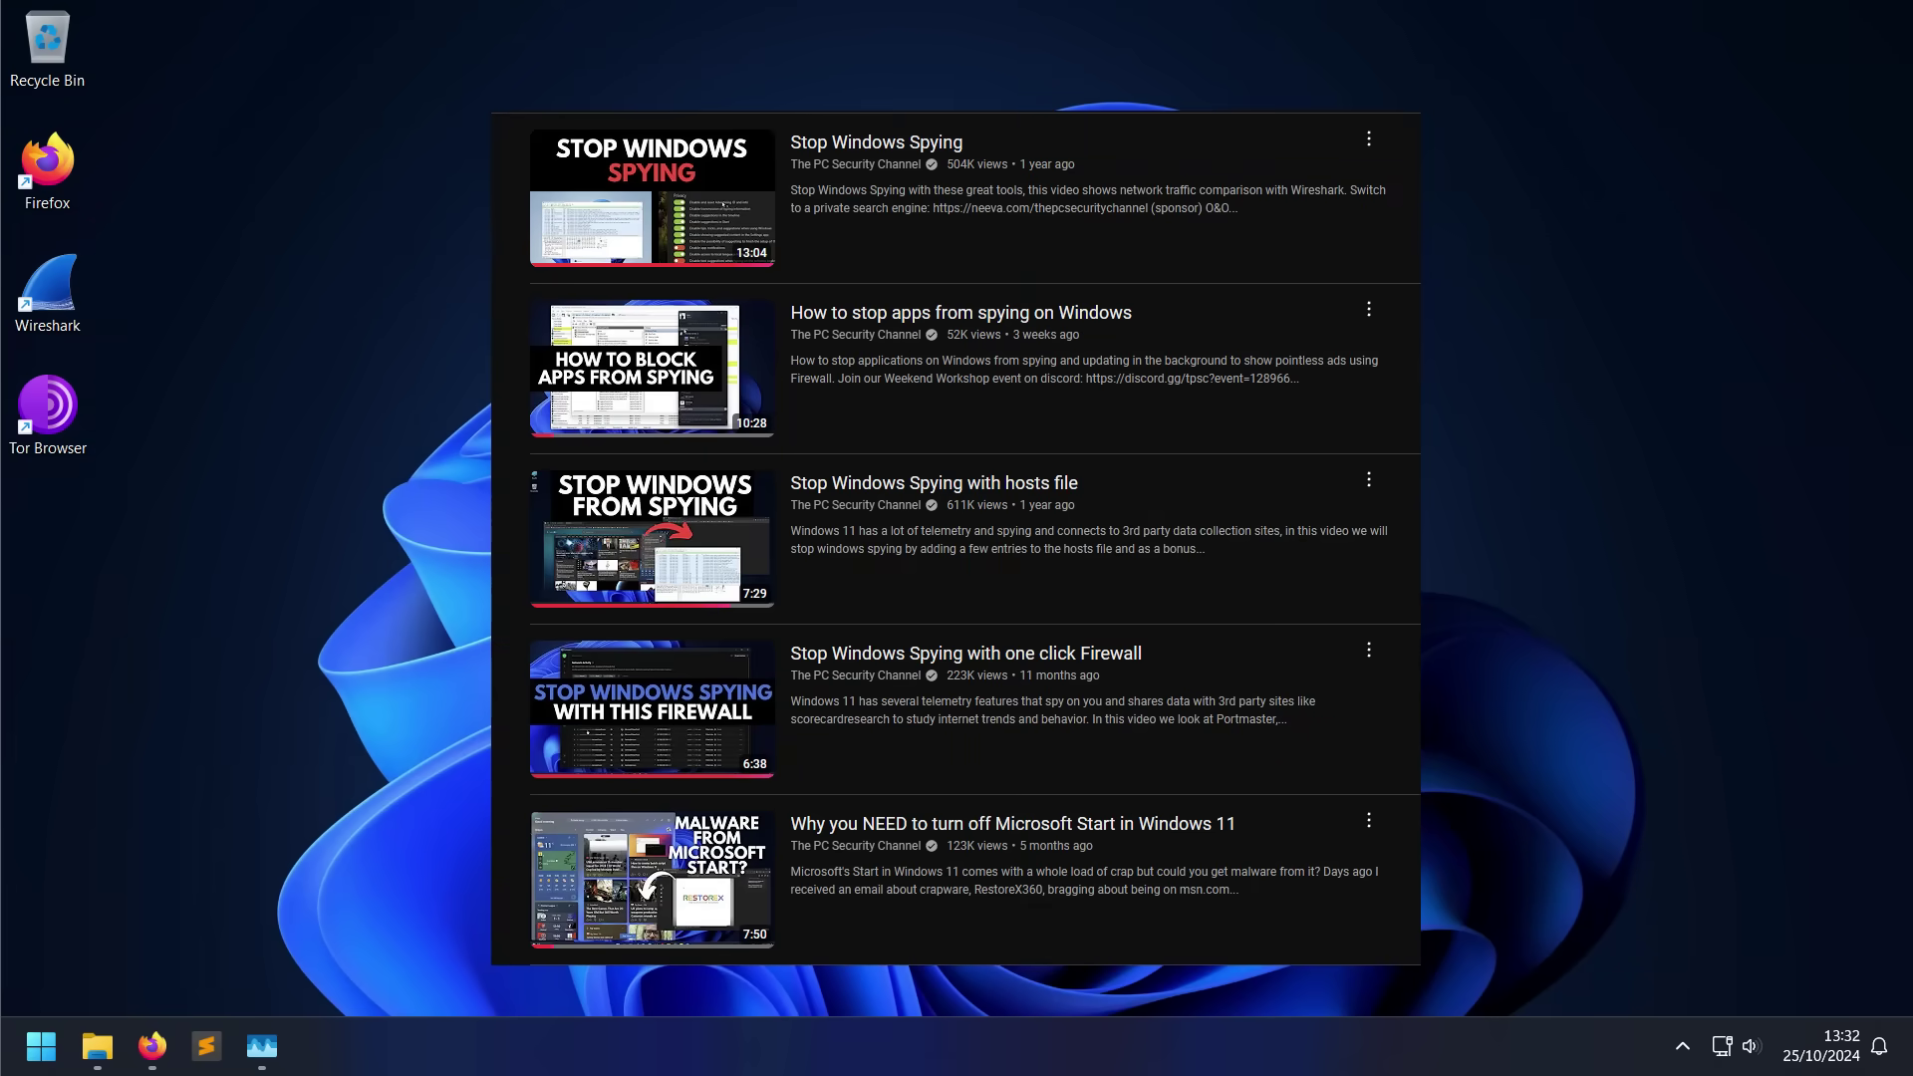
Open the Remove-MS-Edge GitHub repository in Firefox and scroll through its README.
left_click(153, 1046)
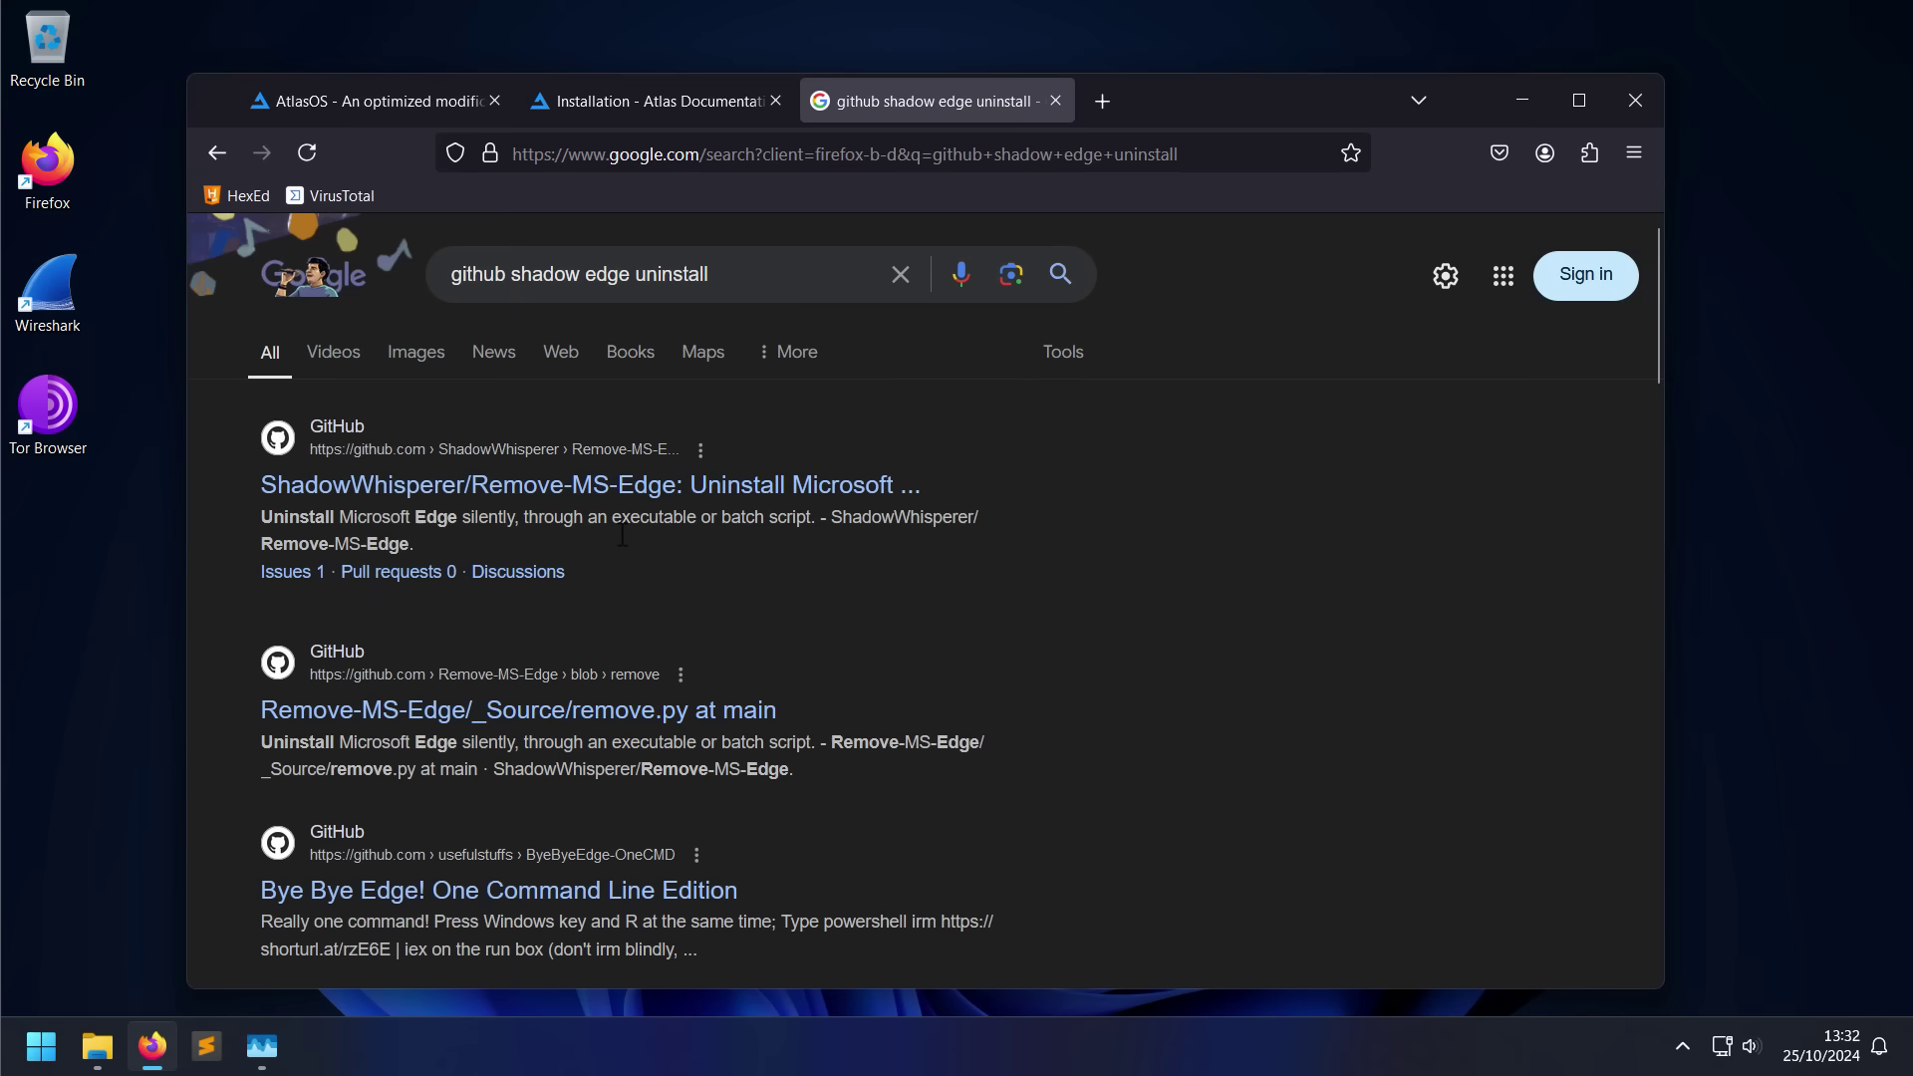
left_click(597, 489)
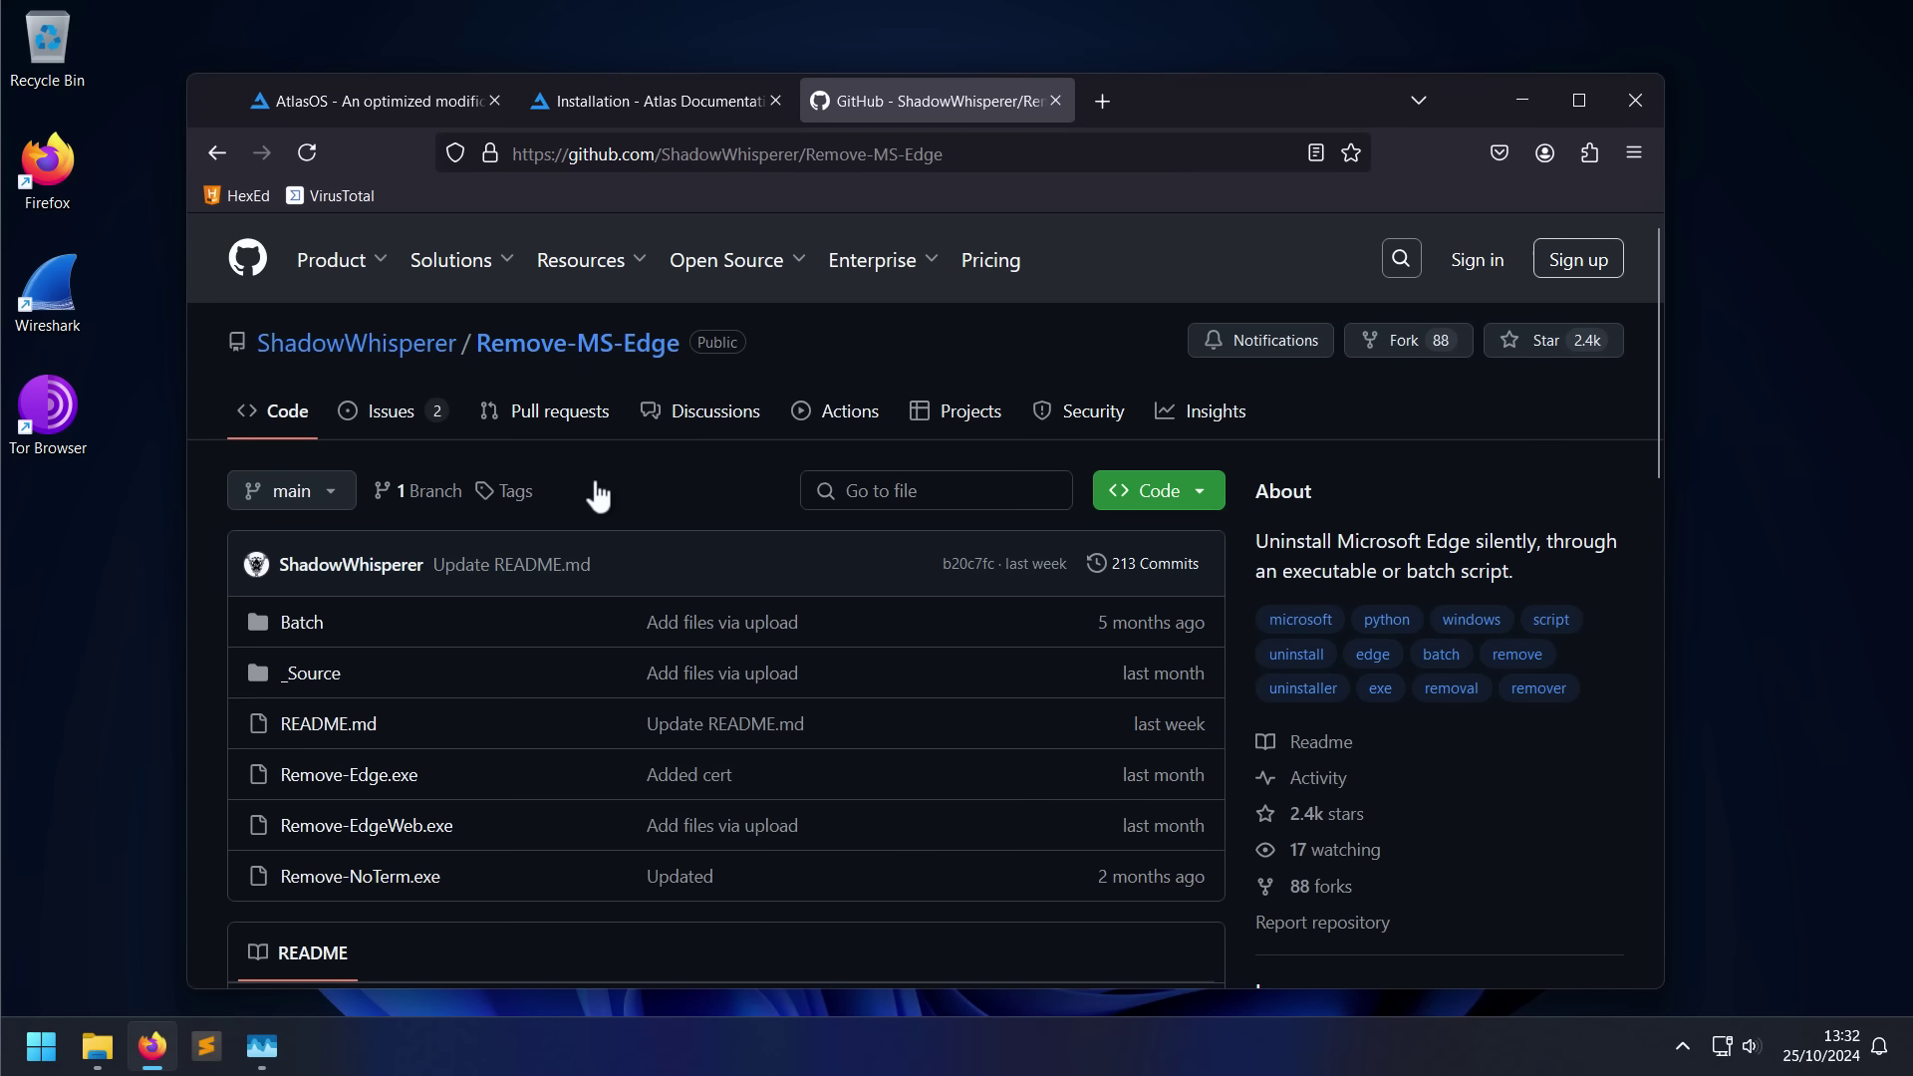
scroll(598, 495, "down", 6)
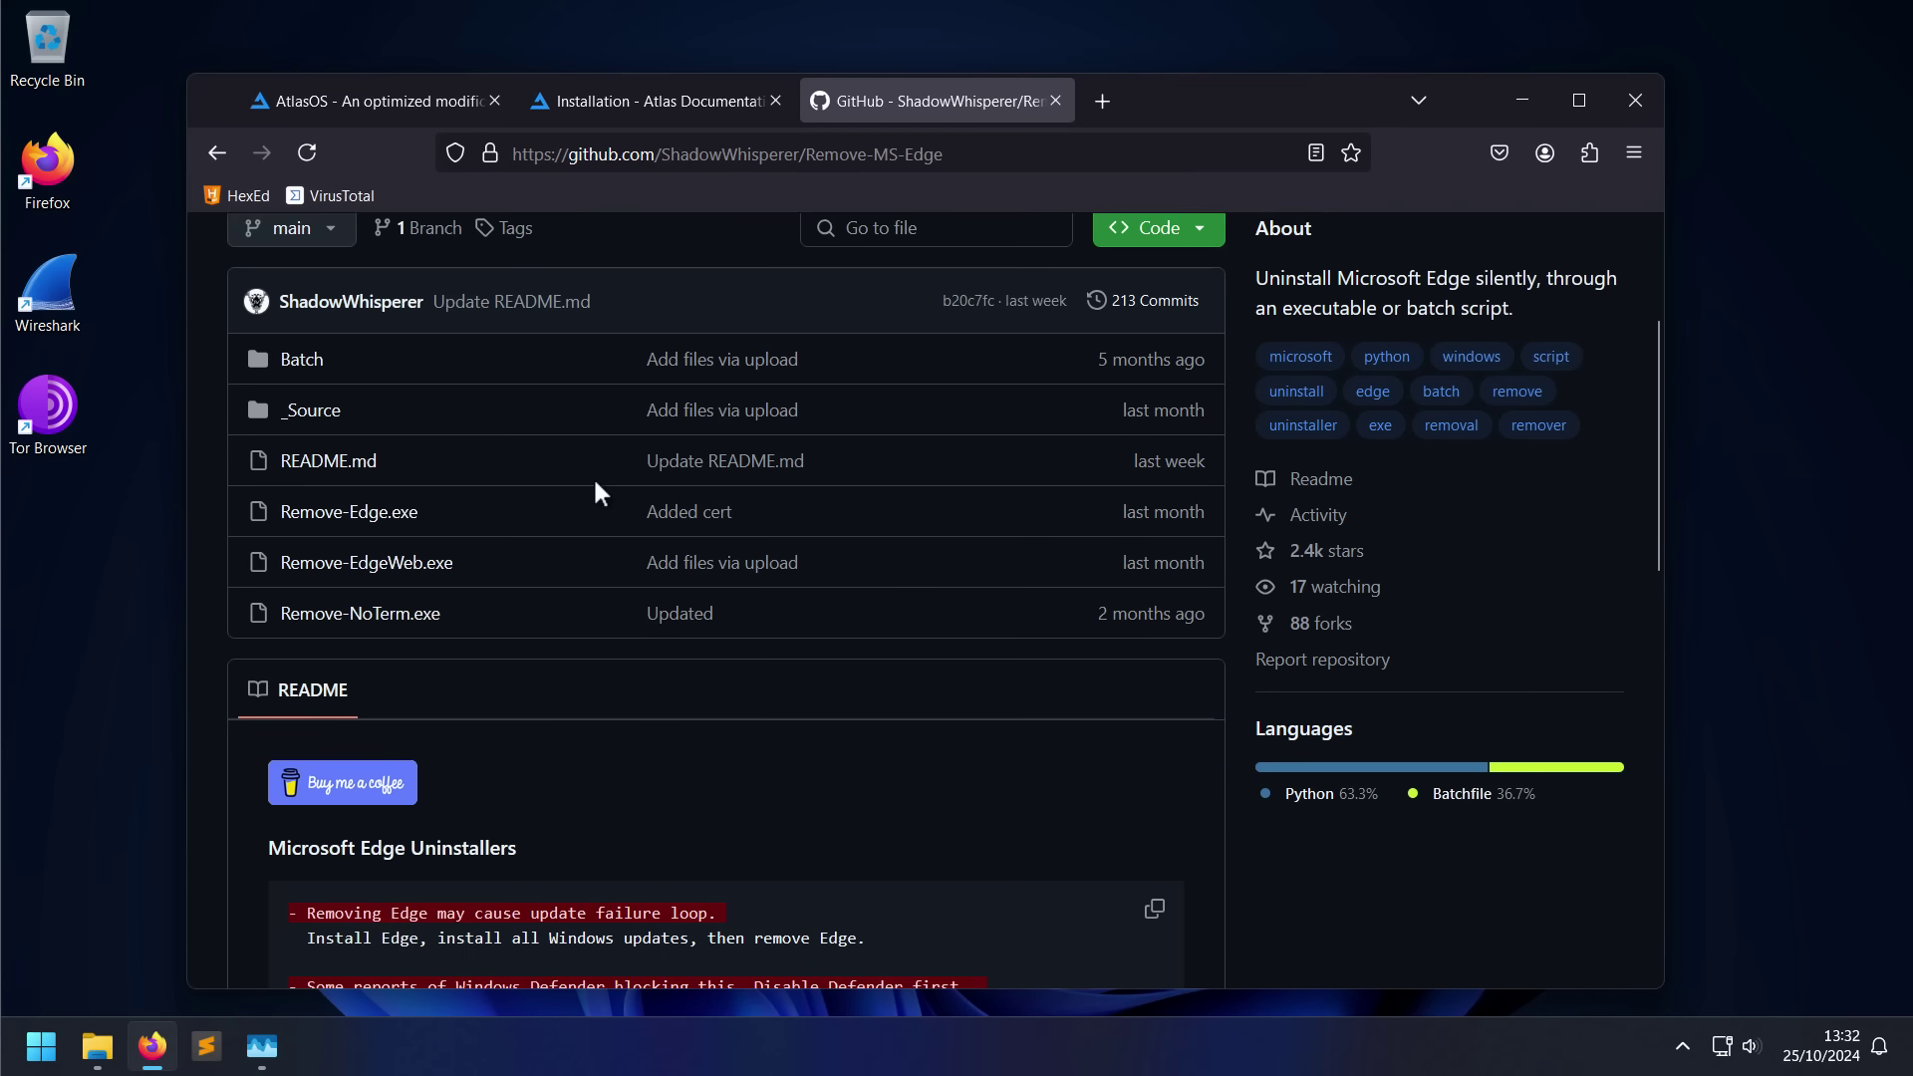
scroll(595, 482, "up", 5)
scroll(588, 480, "up", 2)
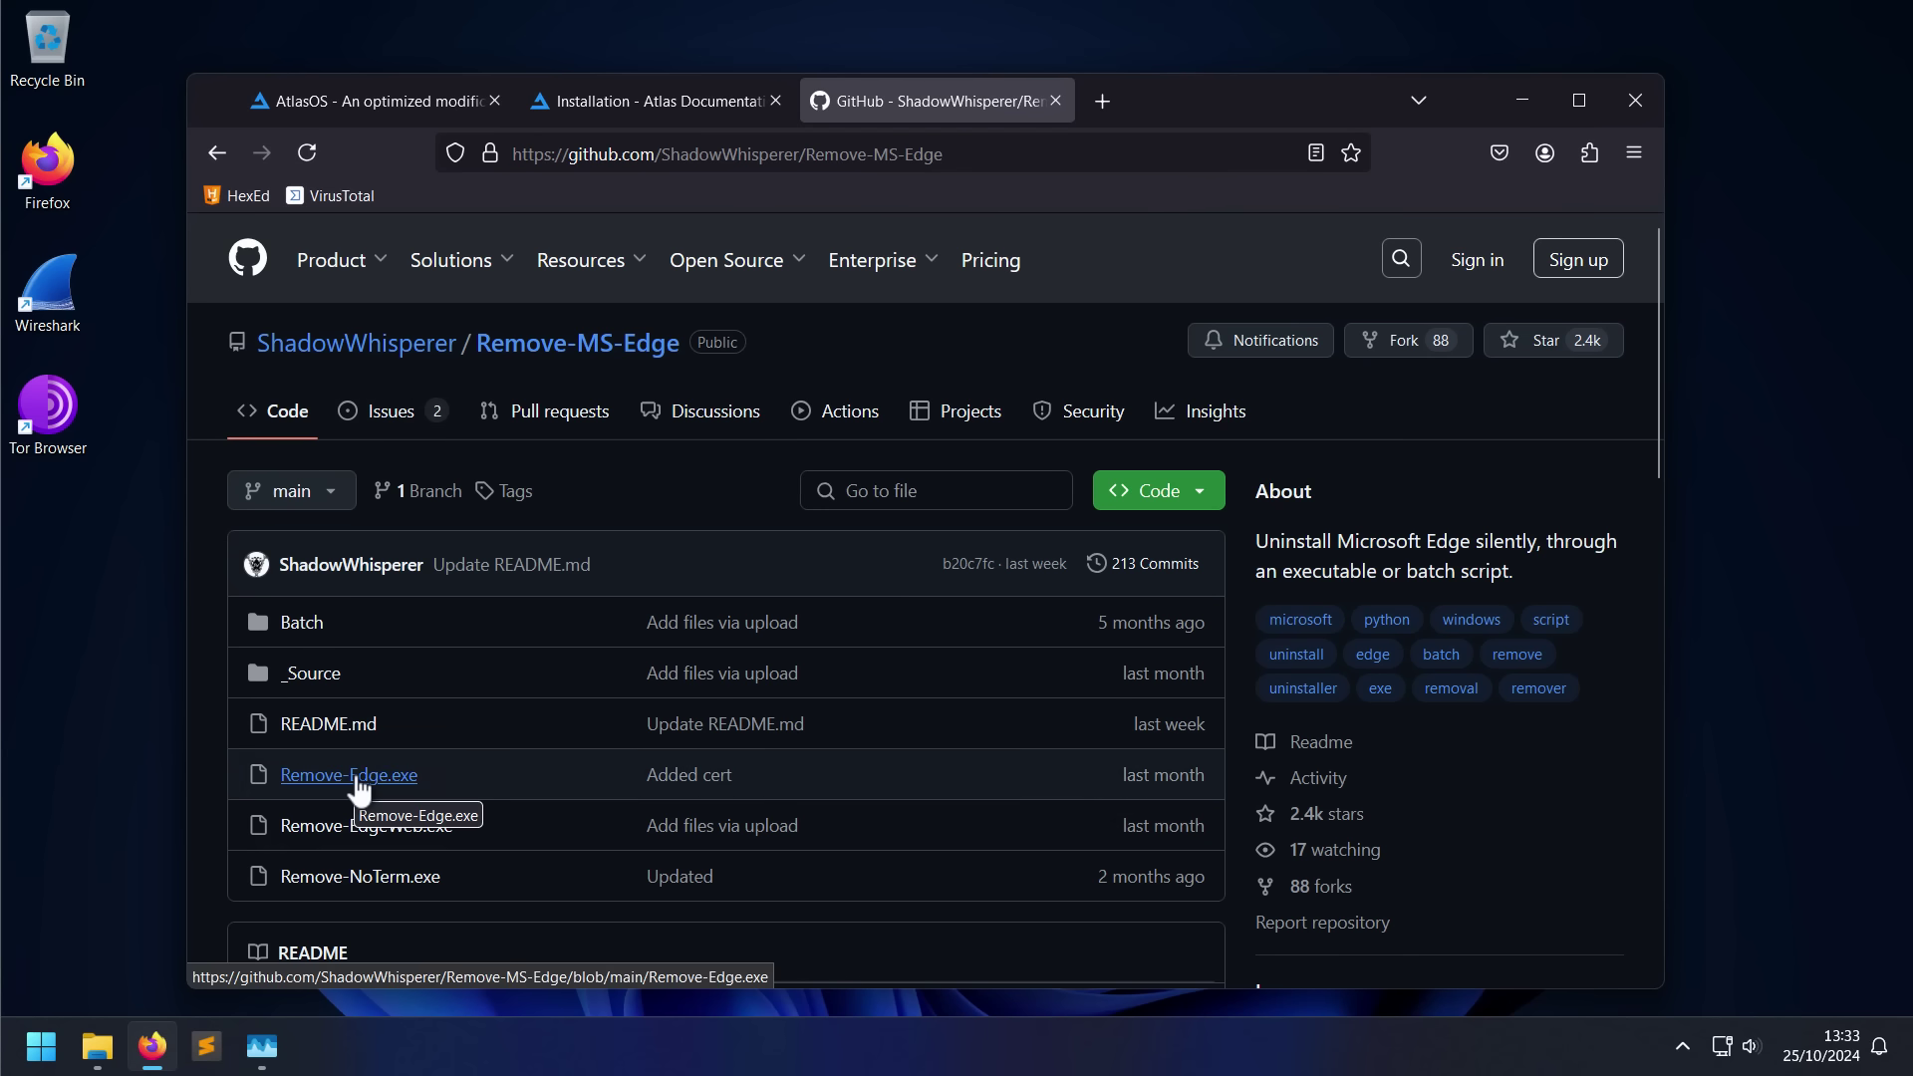
scroll(439, 793, "down", 2)
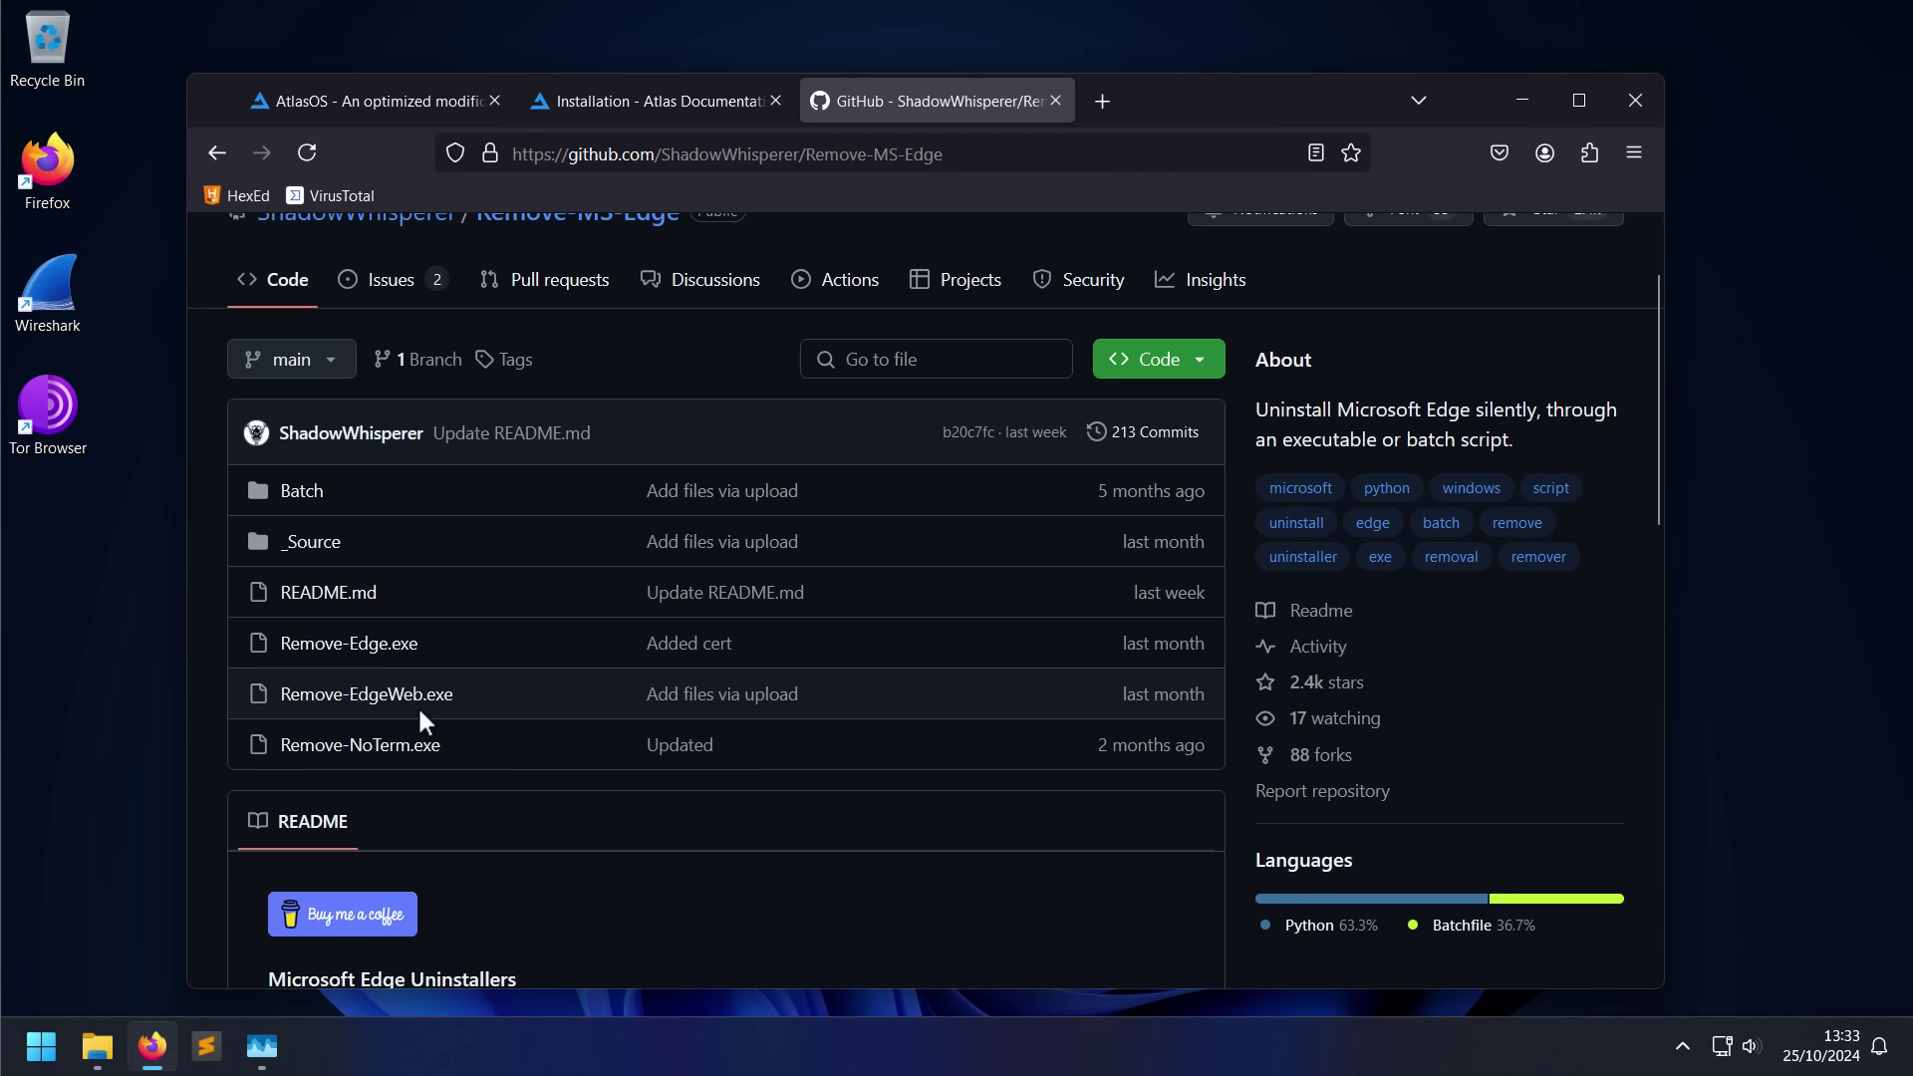
scroll(420, 719, "down", 12)
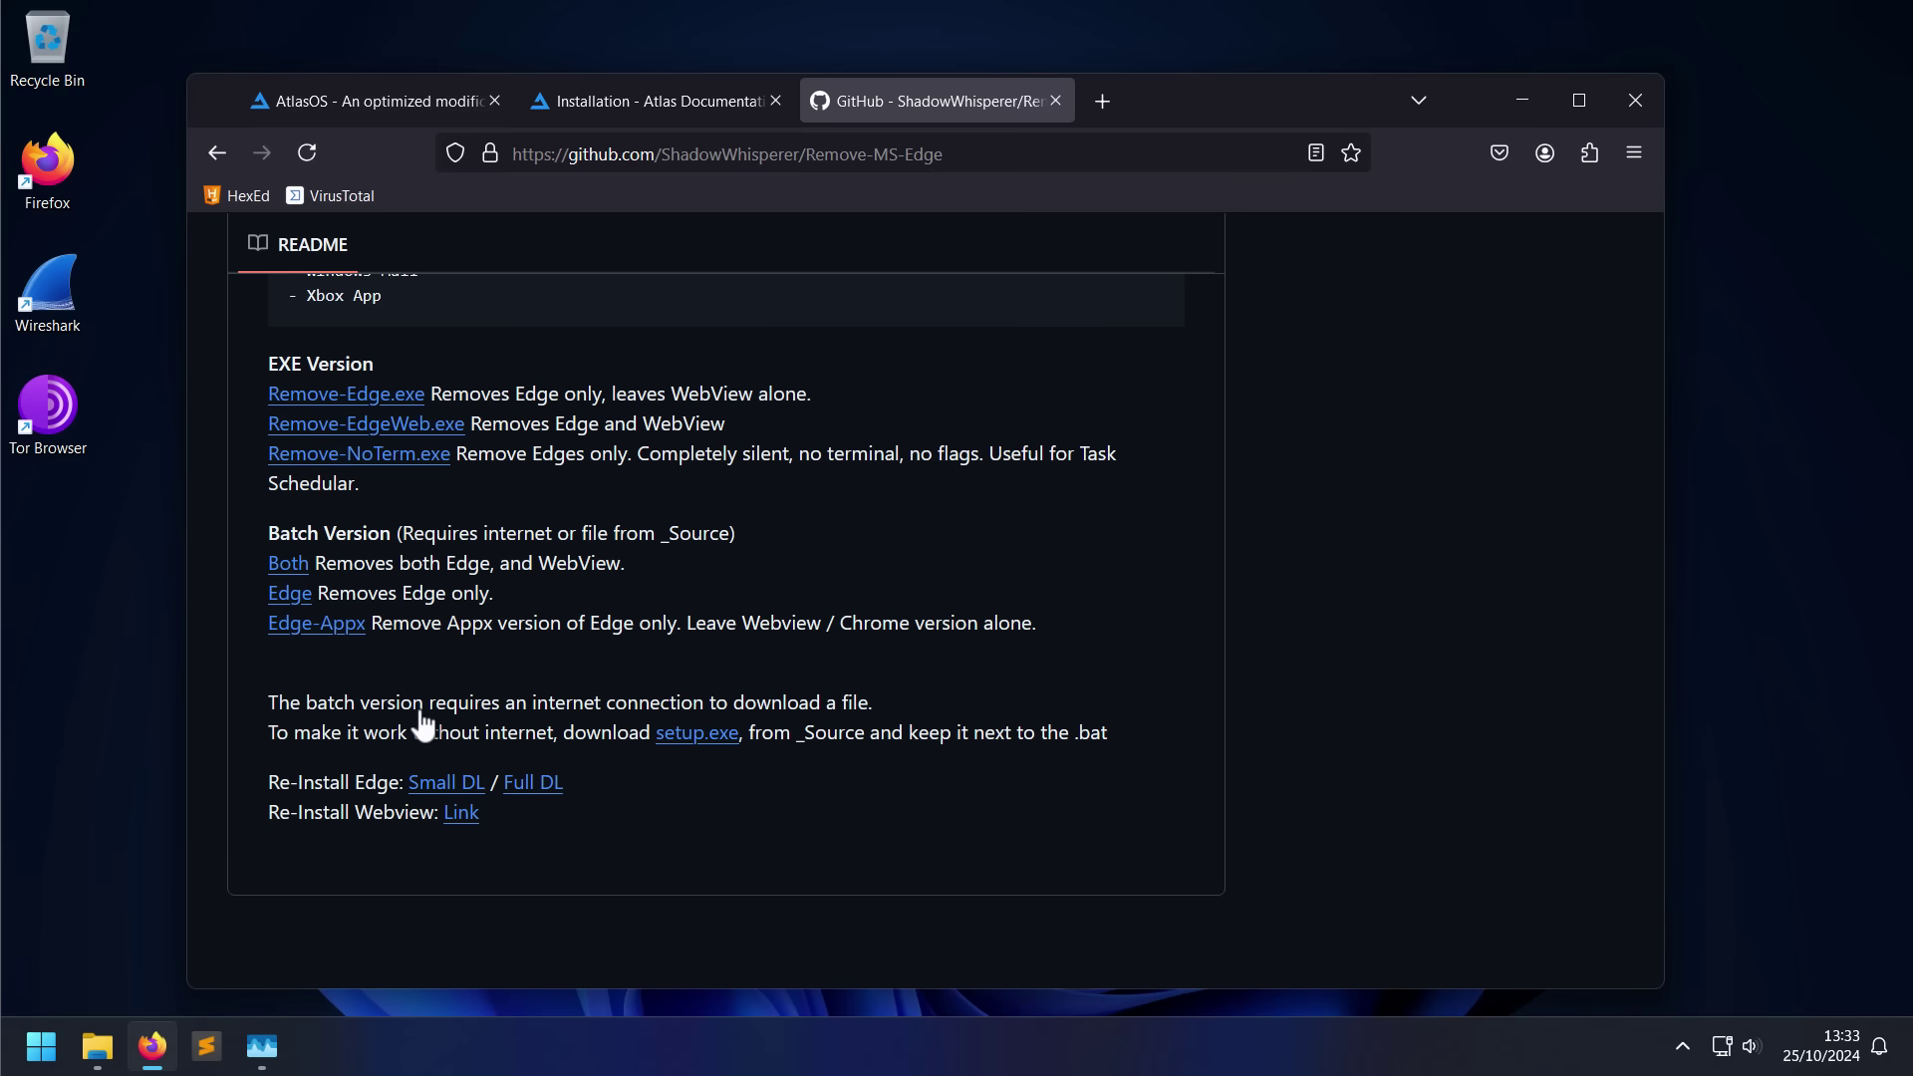
scroll(420, 719, "up", 4)
Highlight the Windows Mail, Microsoft Photos and update-failure warning lines in the README.
triple_click(510, 660)
left_click(508, 649)
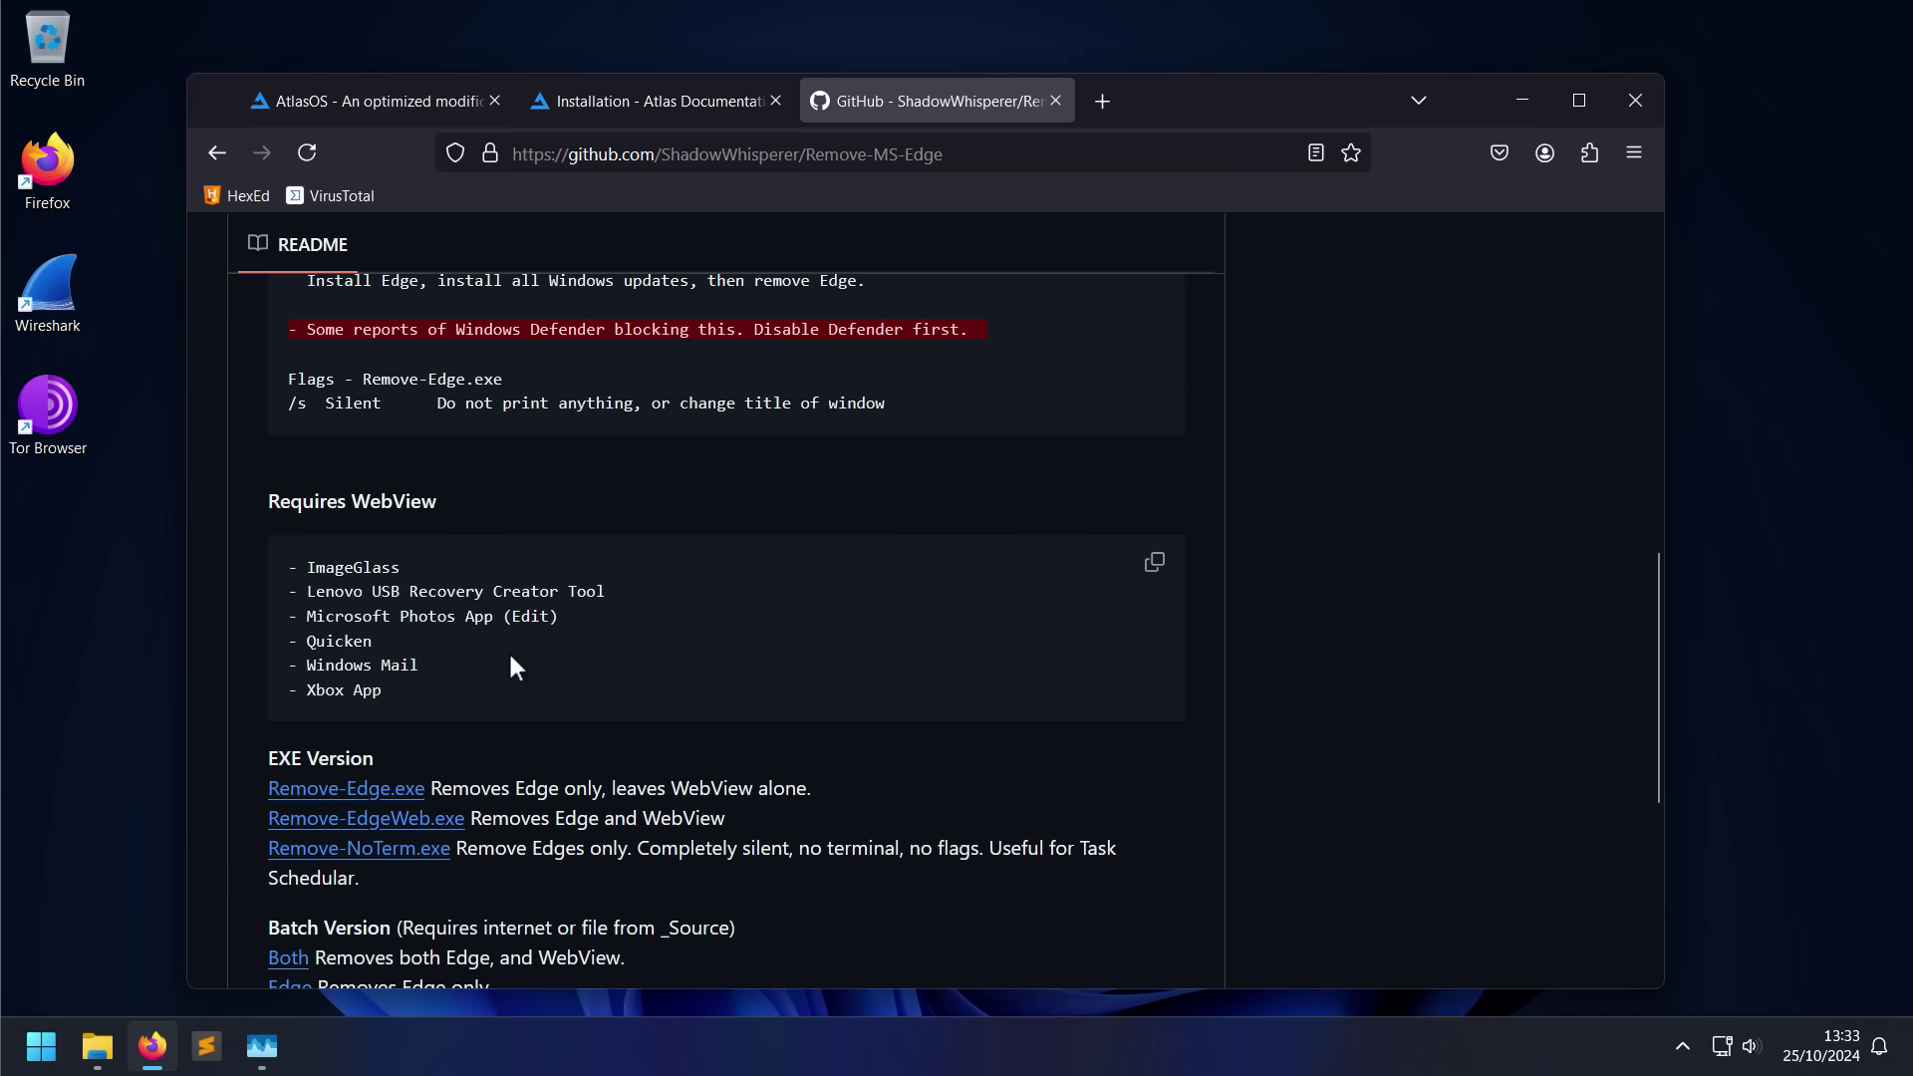
left_click_drag(419, 617, 494, 617)
left_click(498, 624)
scroll(384, 703, "up", 4)
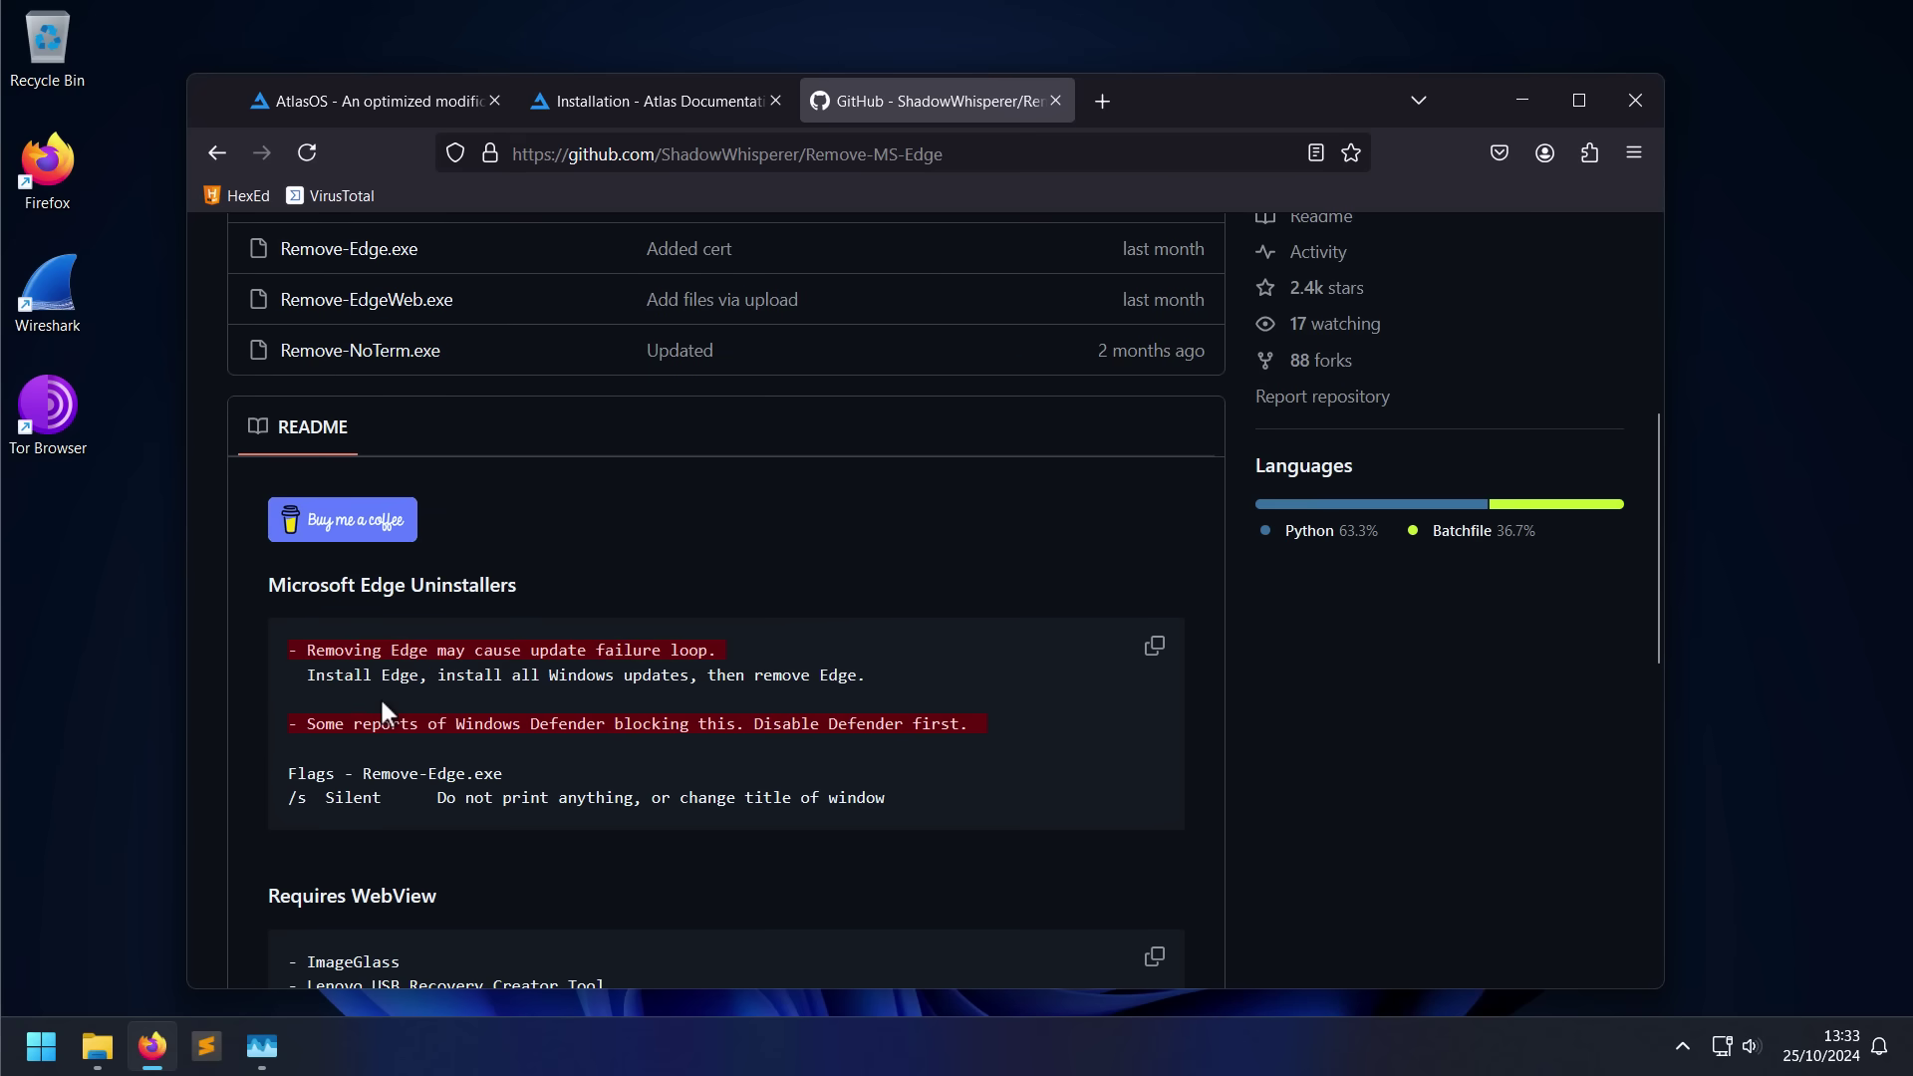
left_click_drag(325, 683, 299, 653)
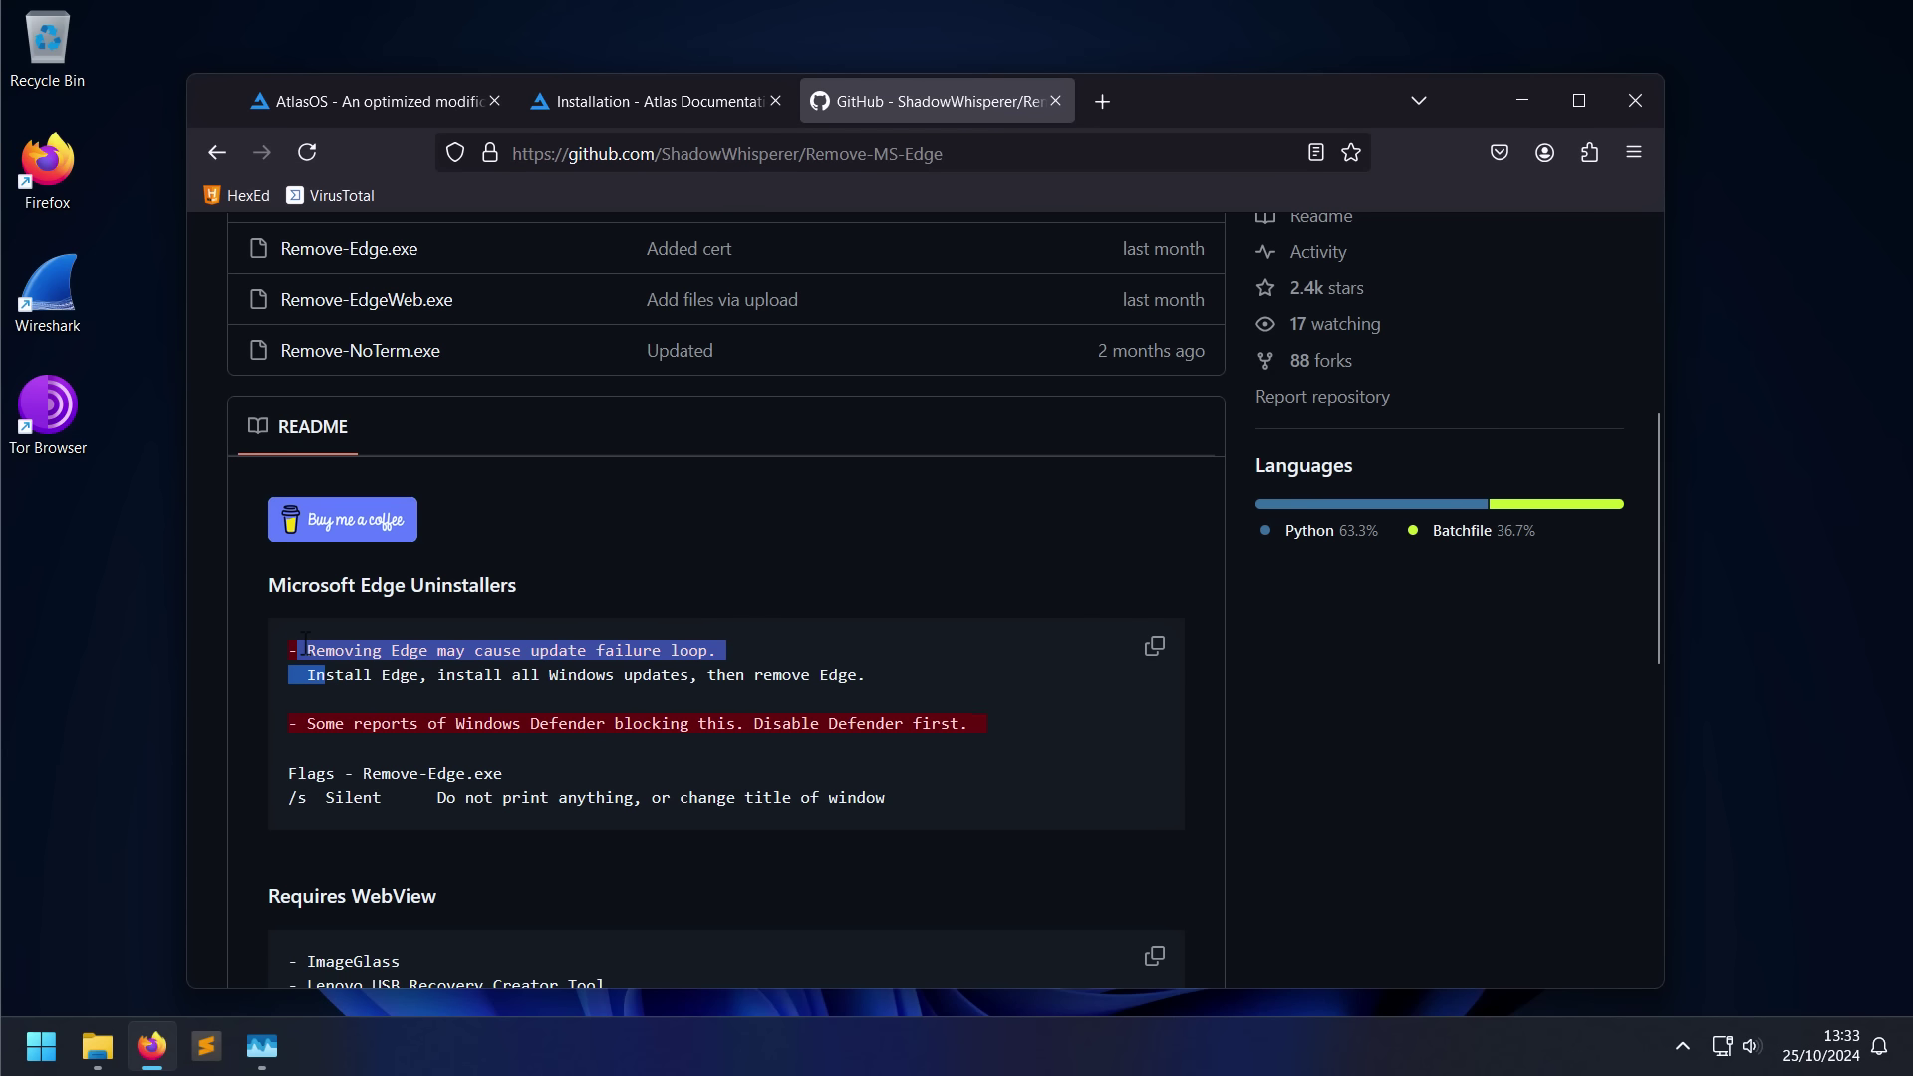
left_click(276, 641)
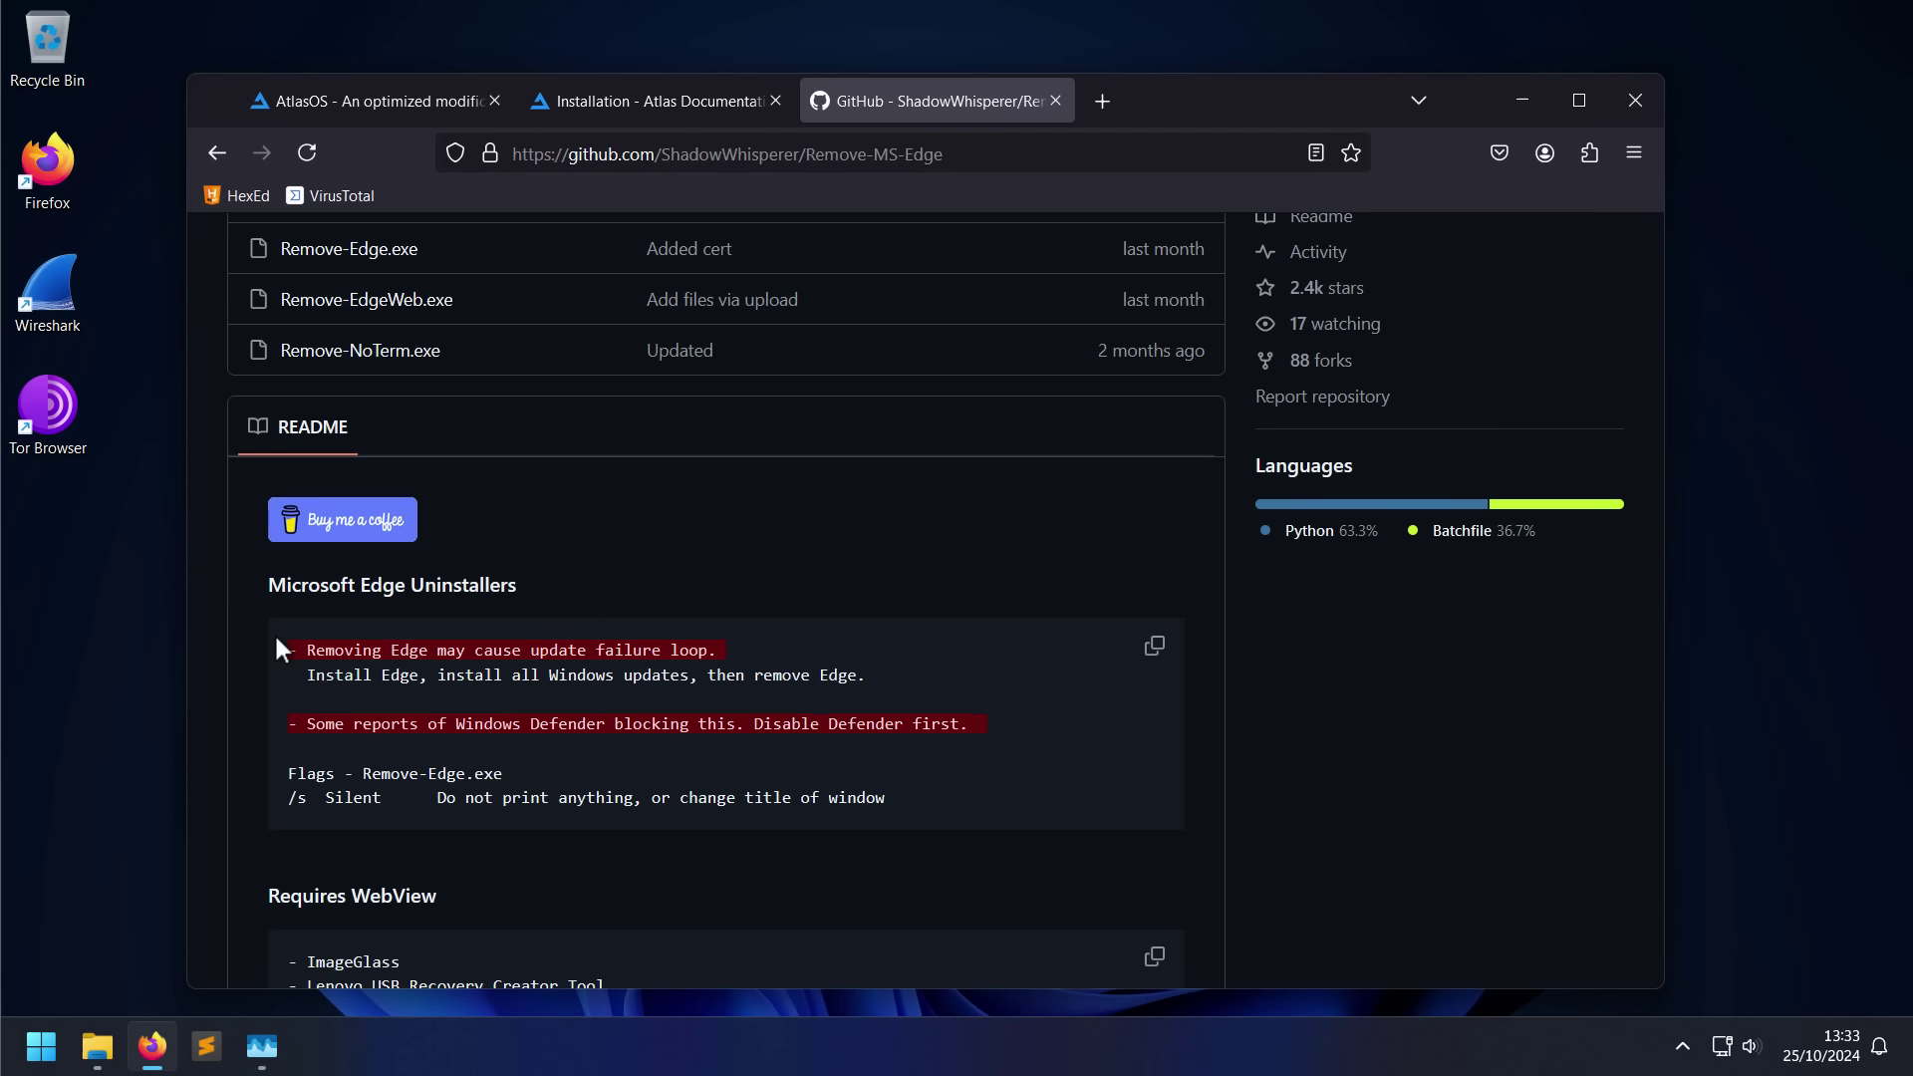
Return to the repository file list and search Windows for 'edge'.
key("alt+Left")
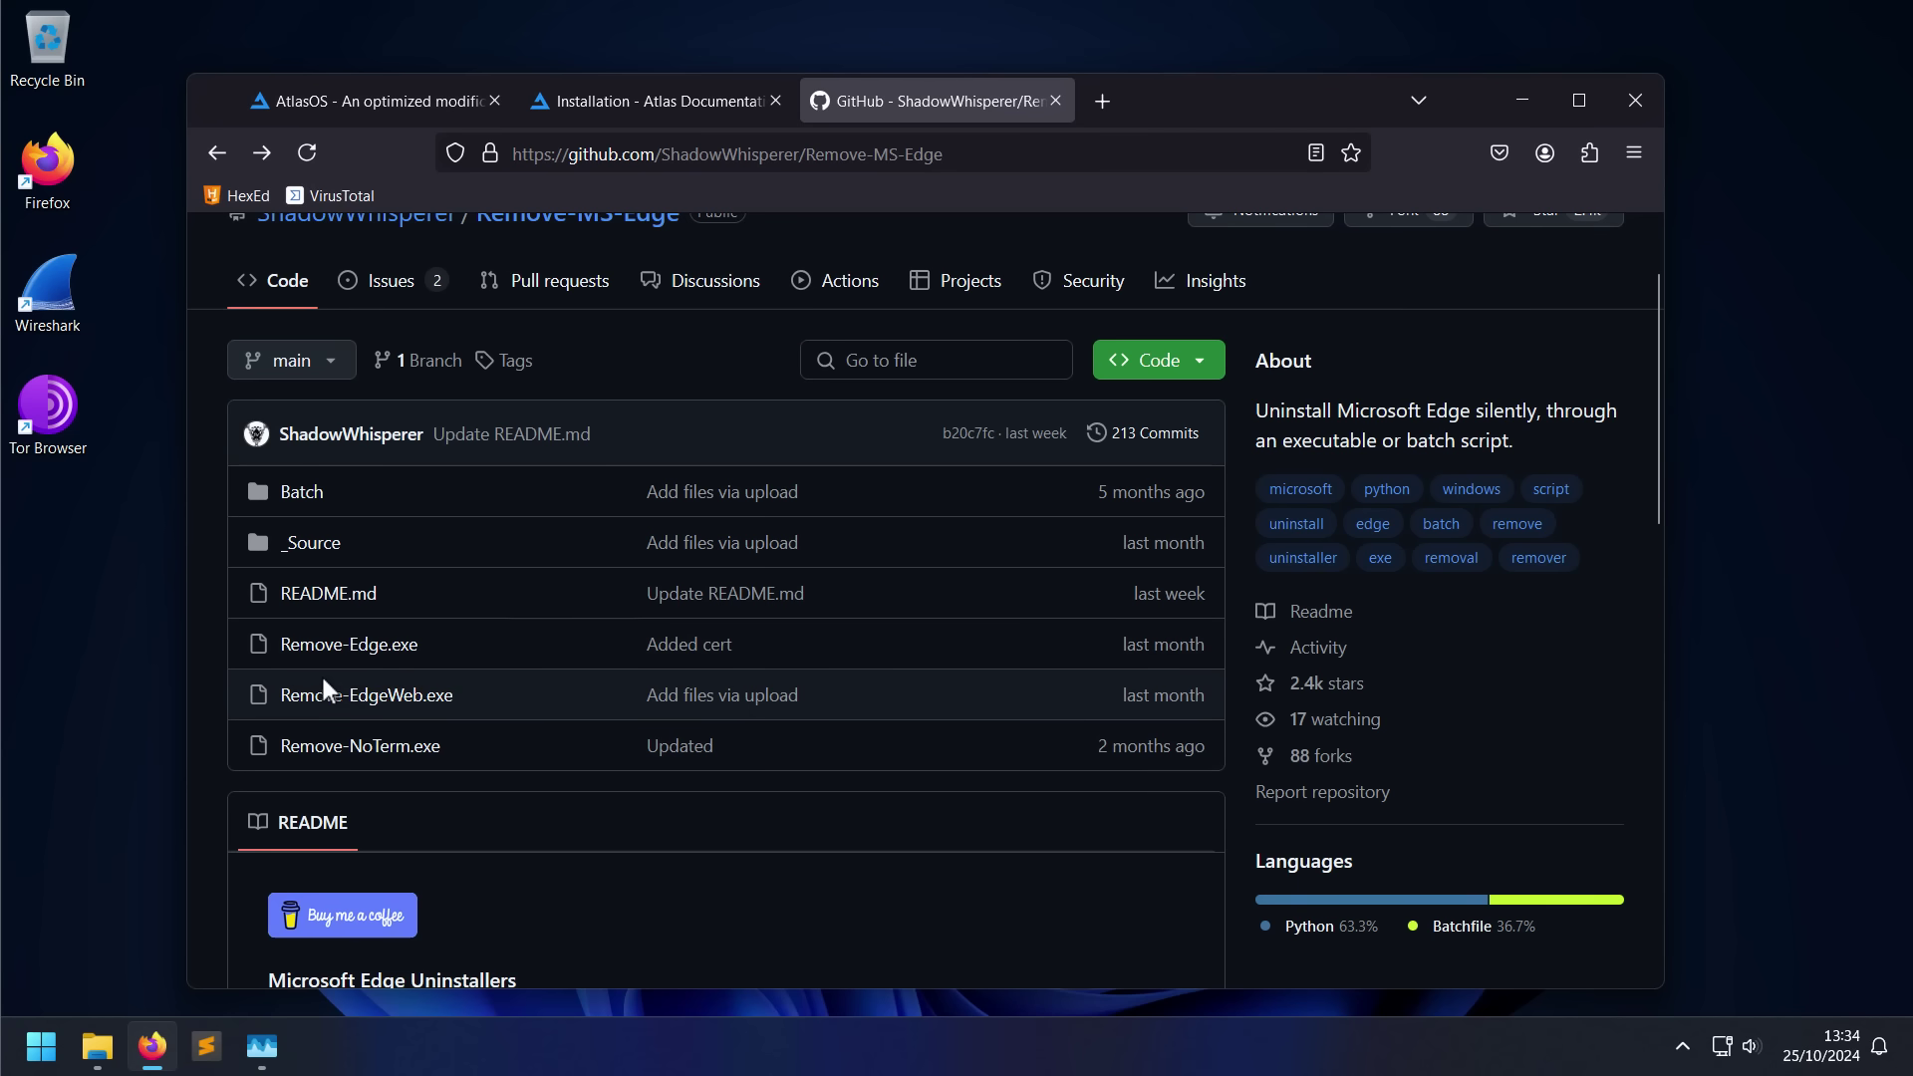
left_click(40, 1045)
type("edge")
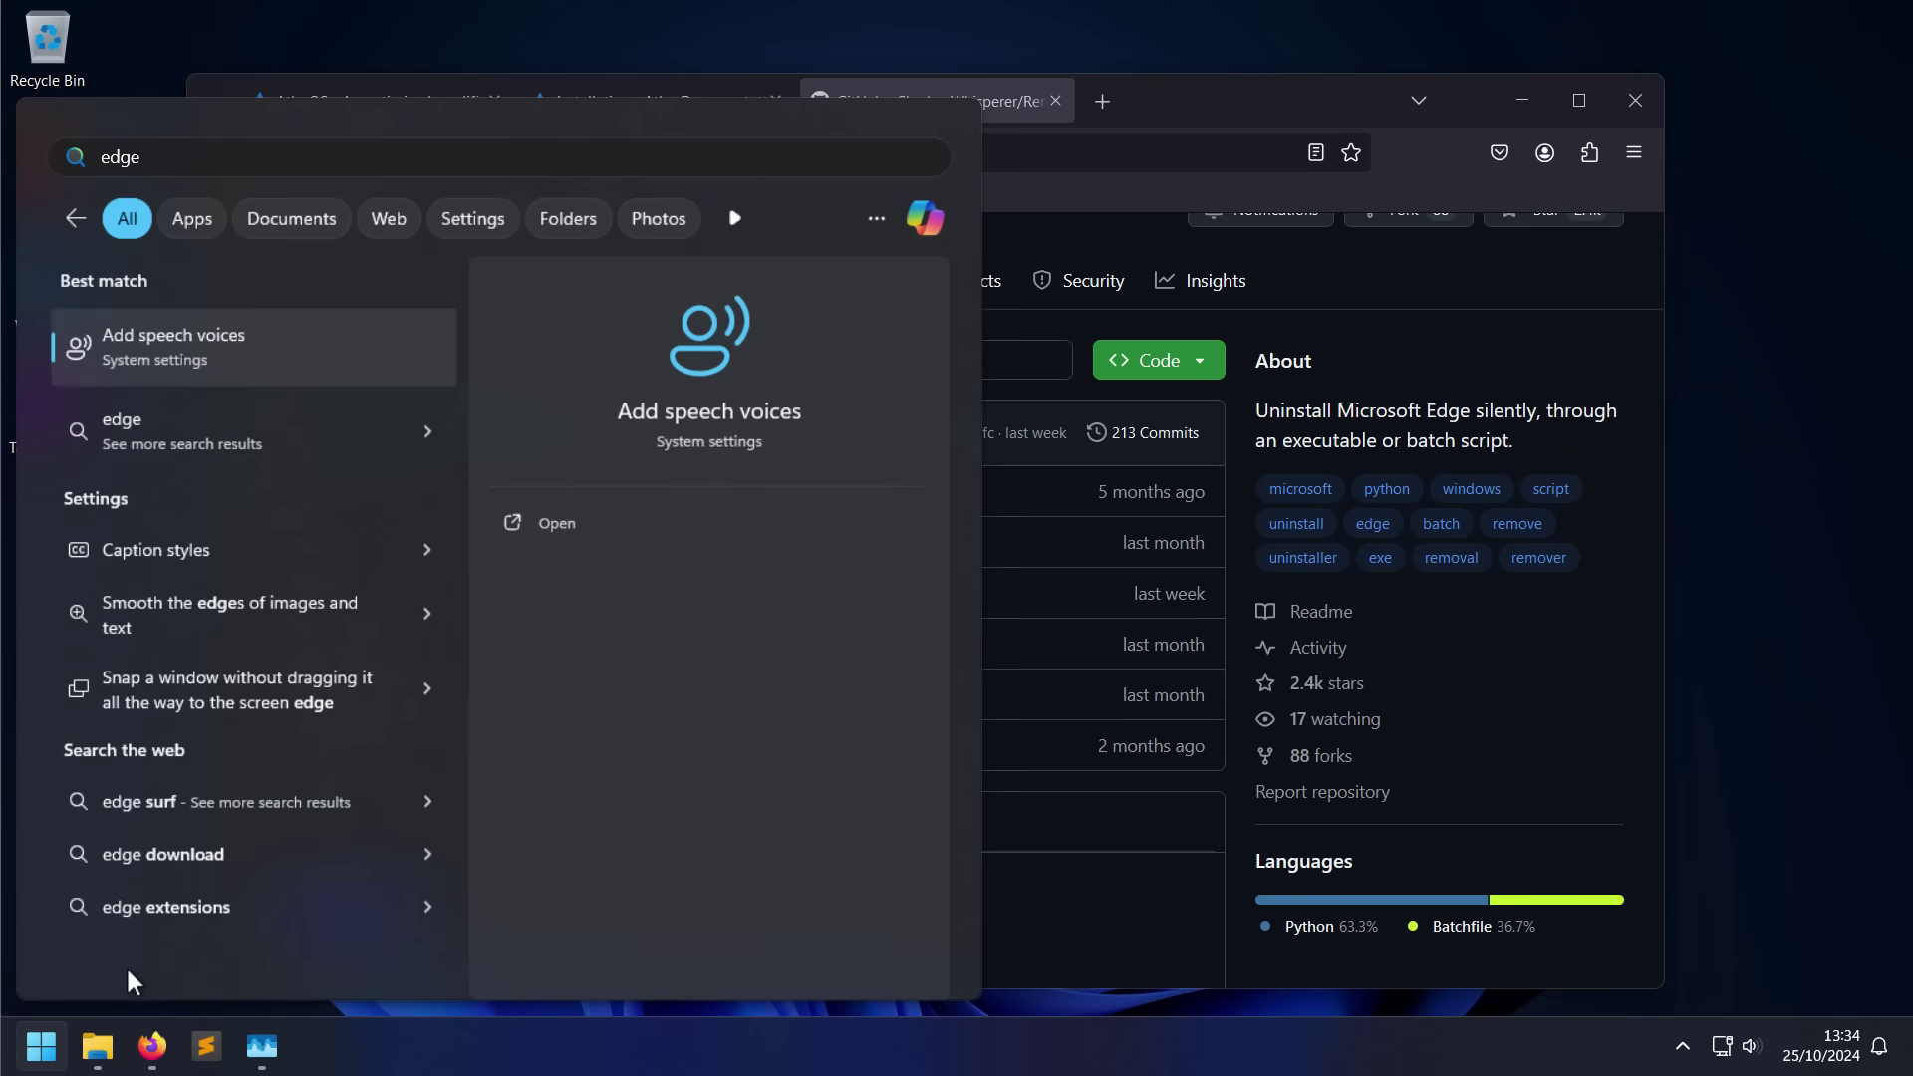
Clear the Start search, launch Process Explorer and scroll through its process list.
key("ctrl+a")
key("BackSpace")
key("ctrl+shift+Escape")
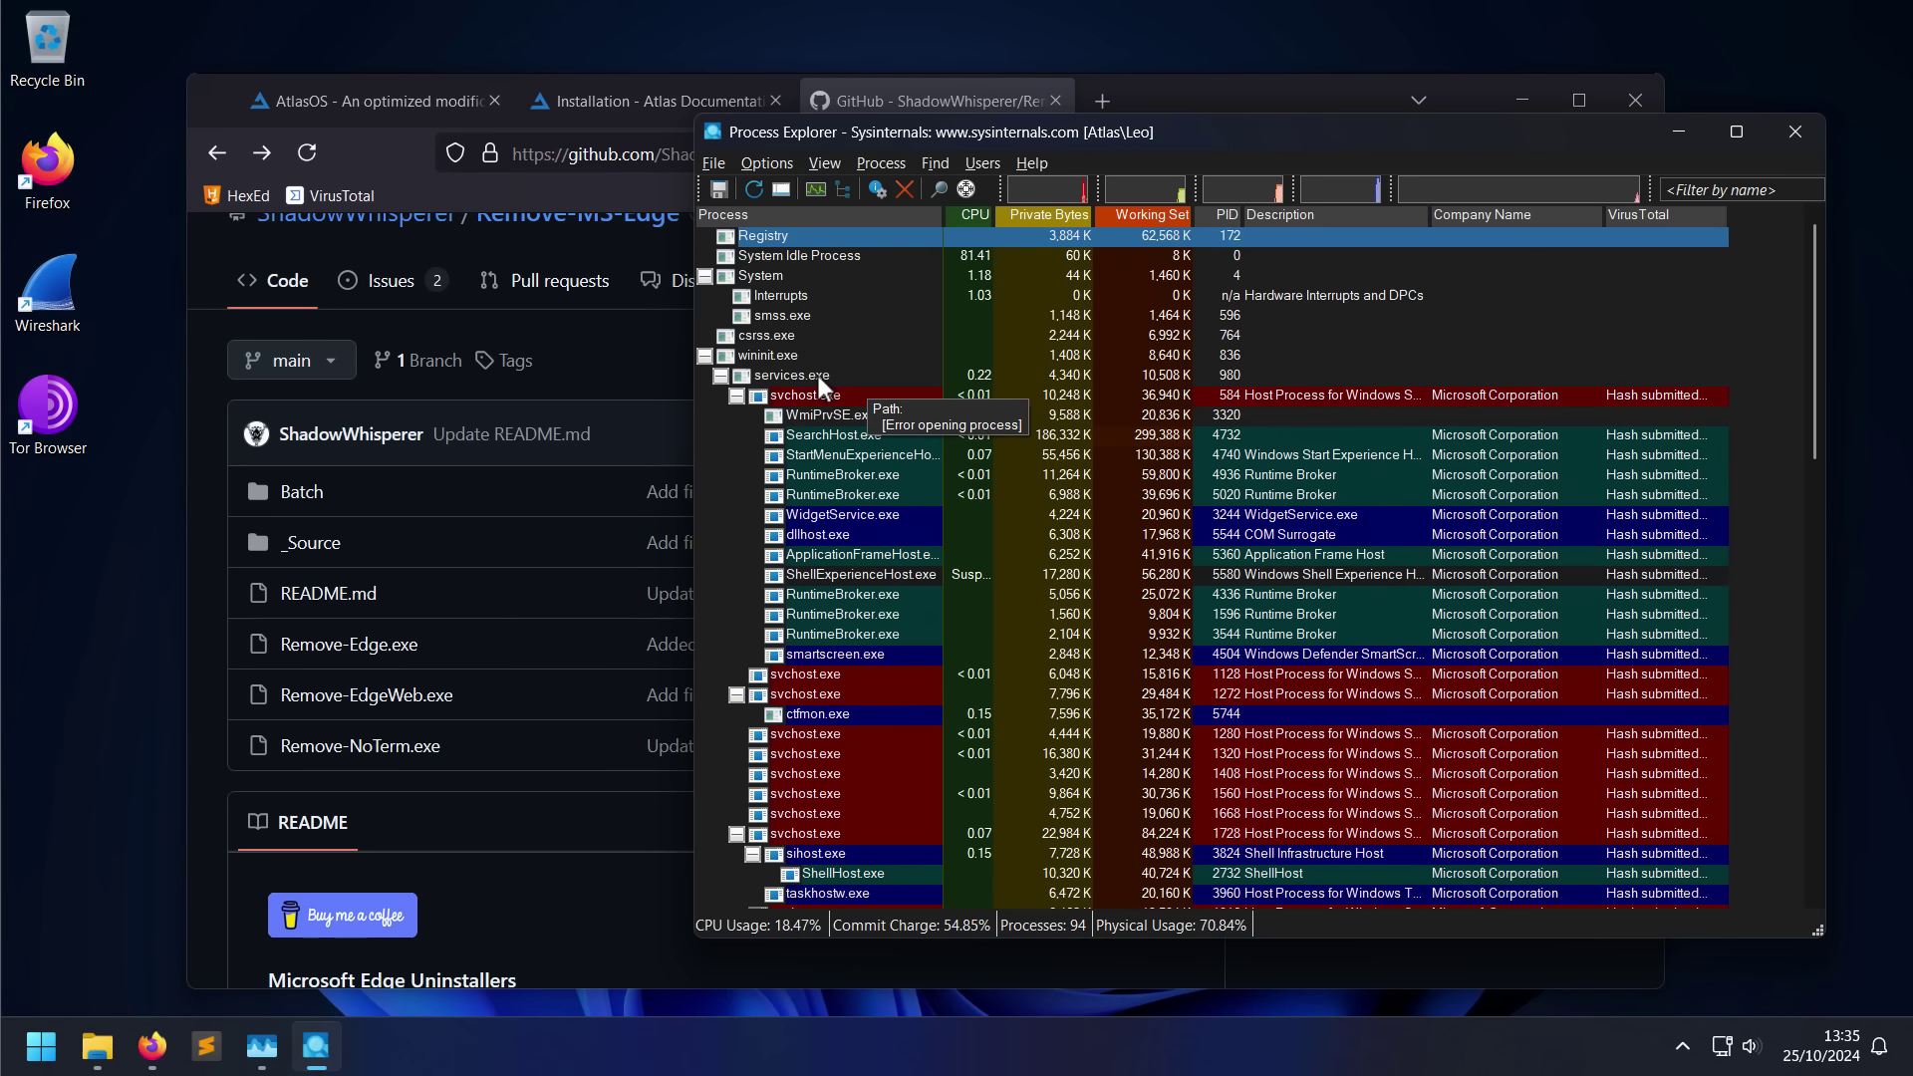
scroll(858, 553, "down", 8)
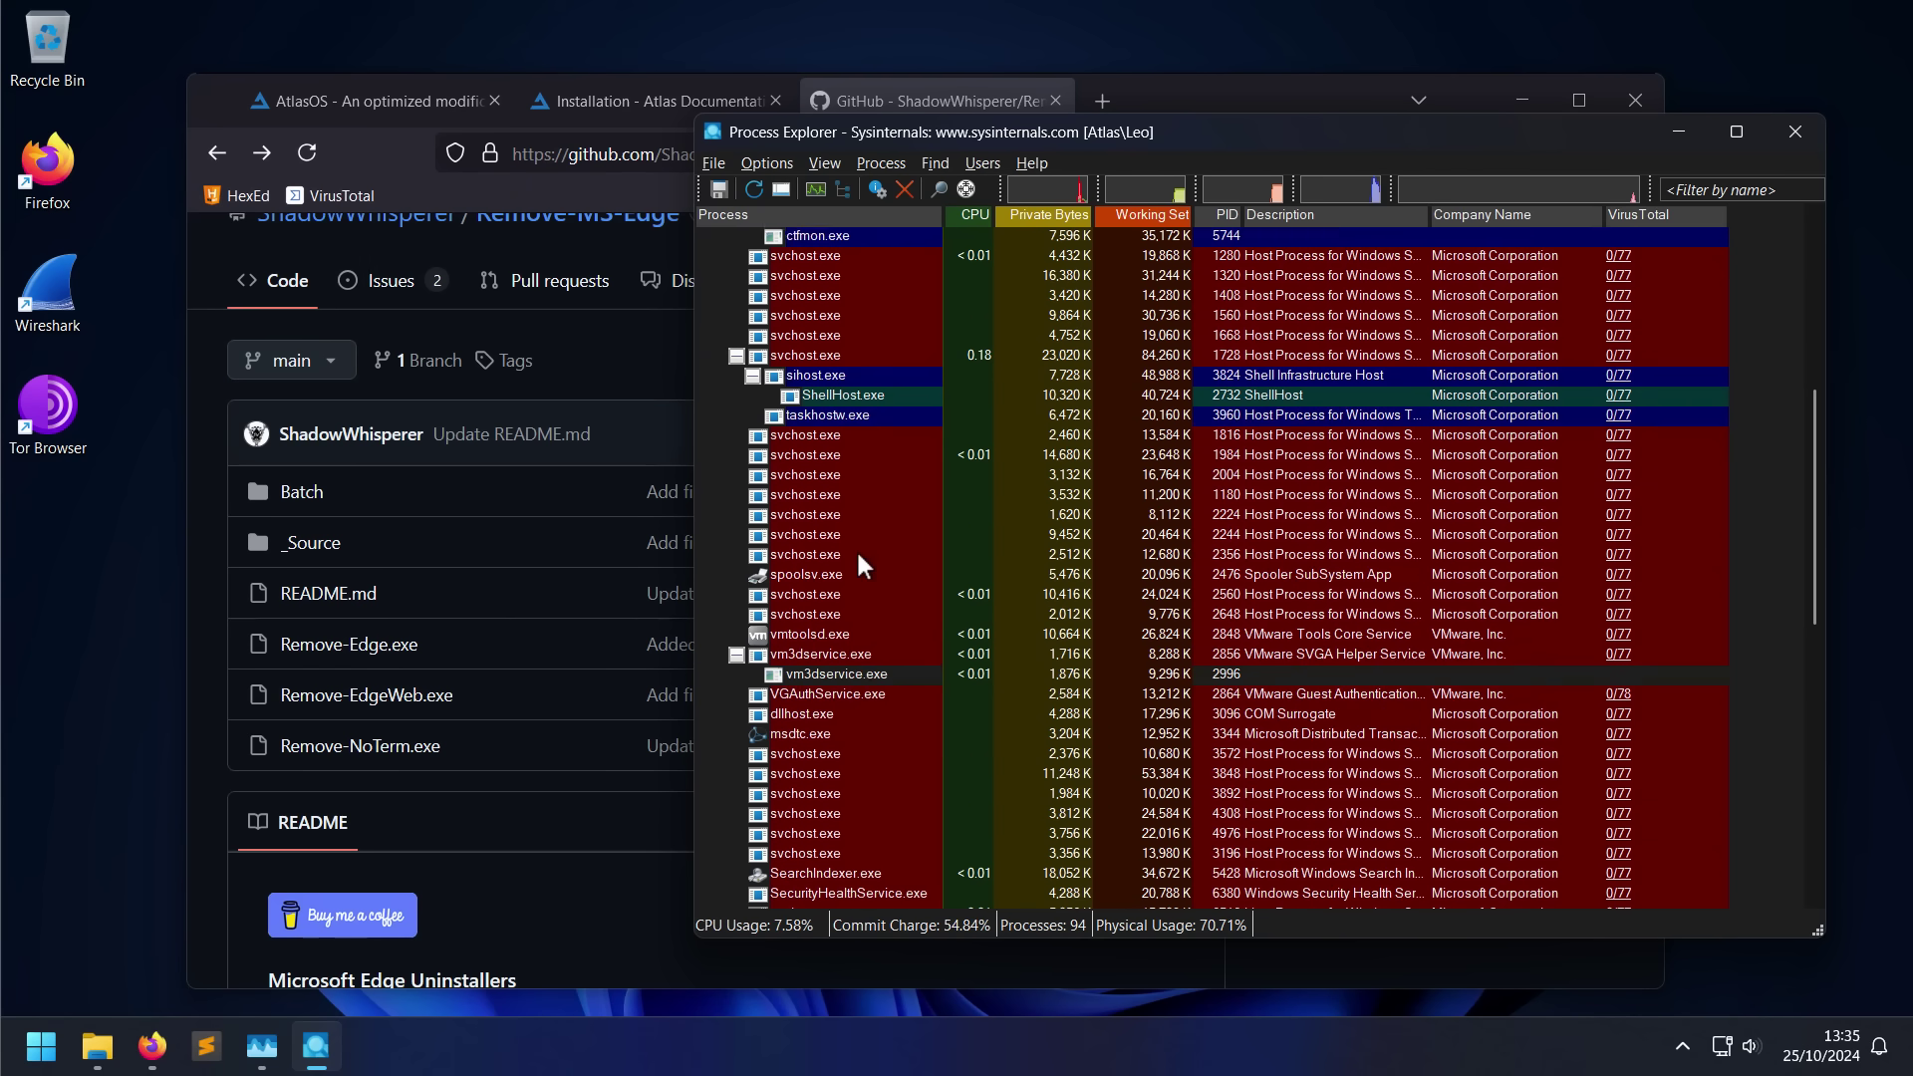
scroll(859, 558, "down", 13)
scroll(842, 538, "up", 20)
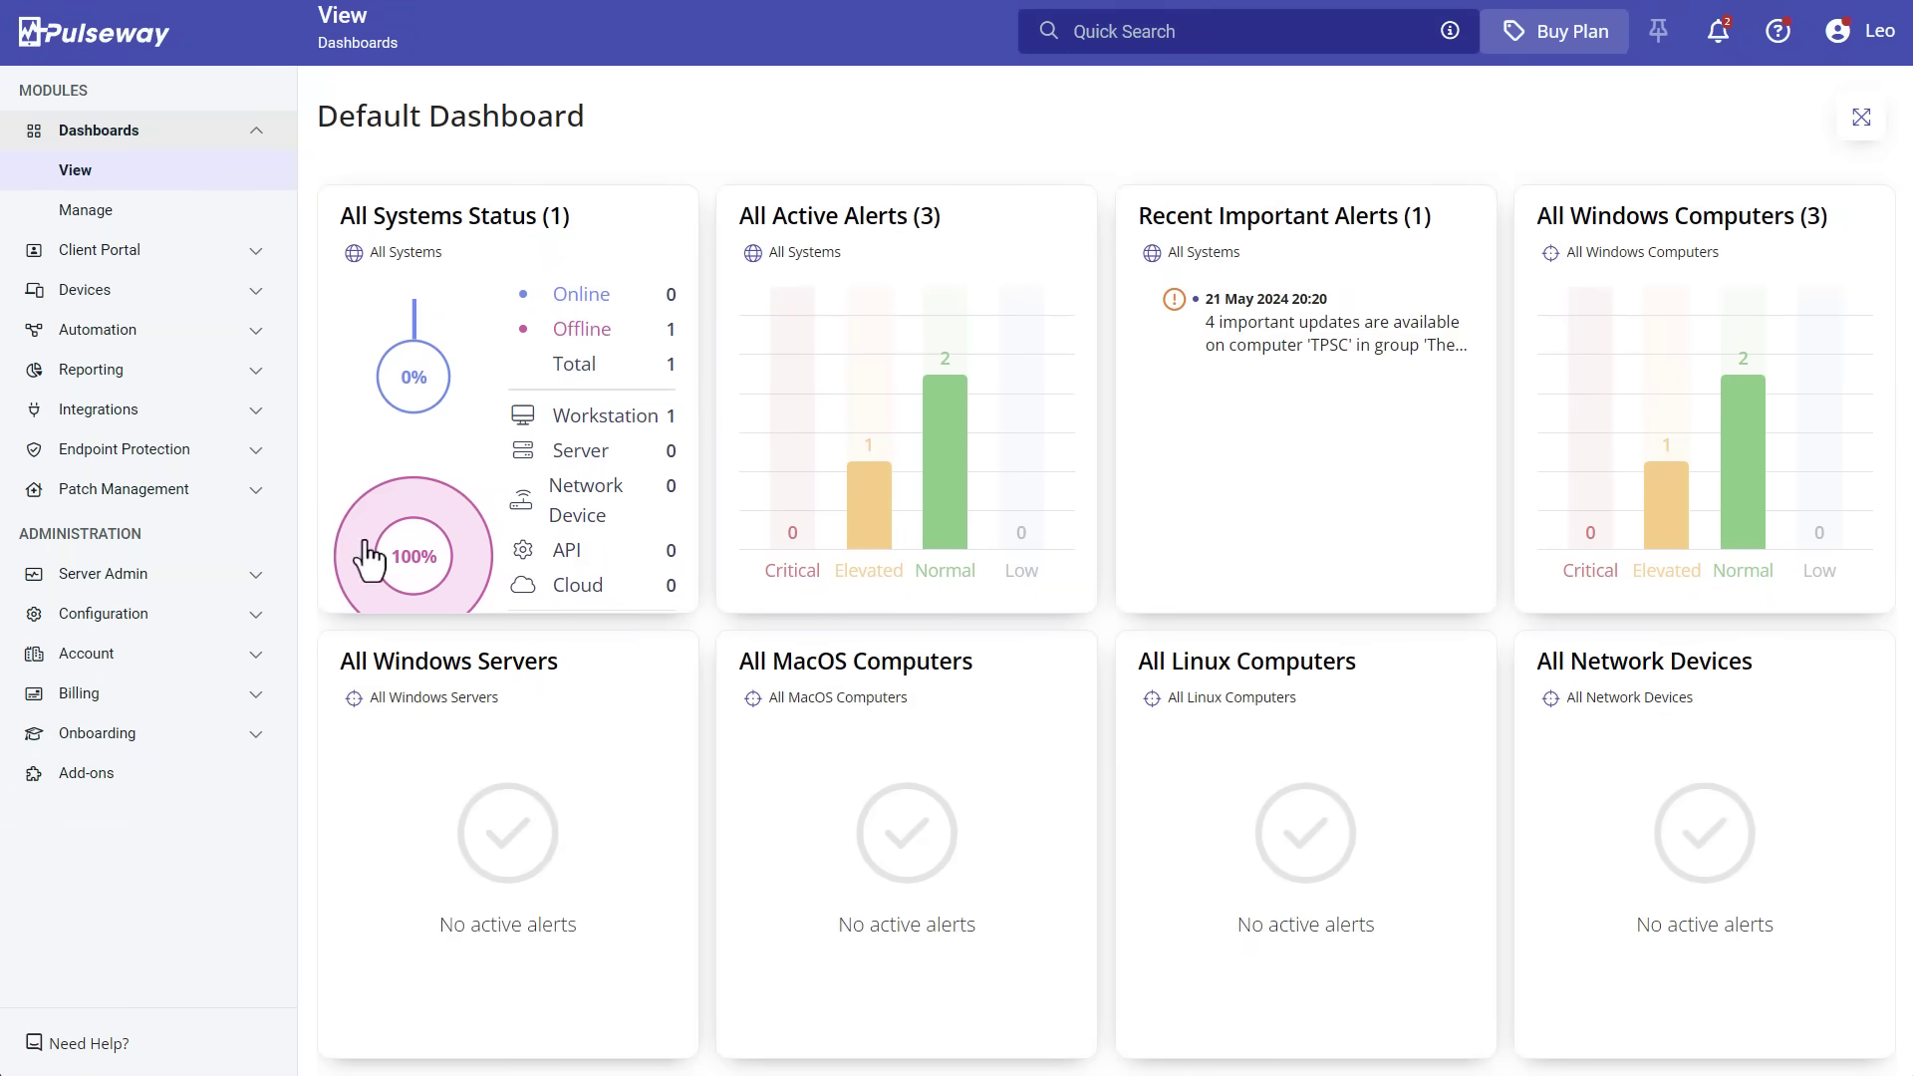
Go through Automation > Tasks to the Automation Scripts page.
left_click(175, 334)
left_click(115, 334)
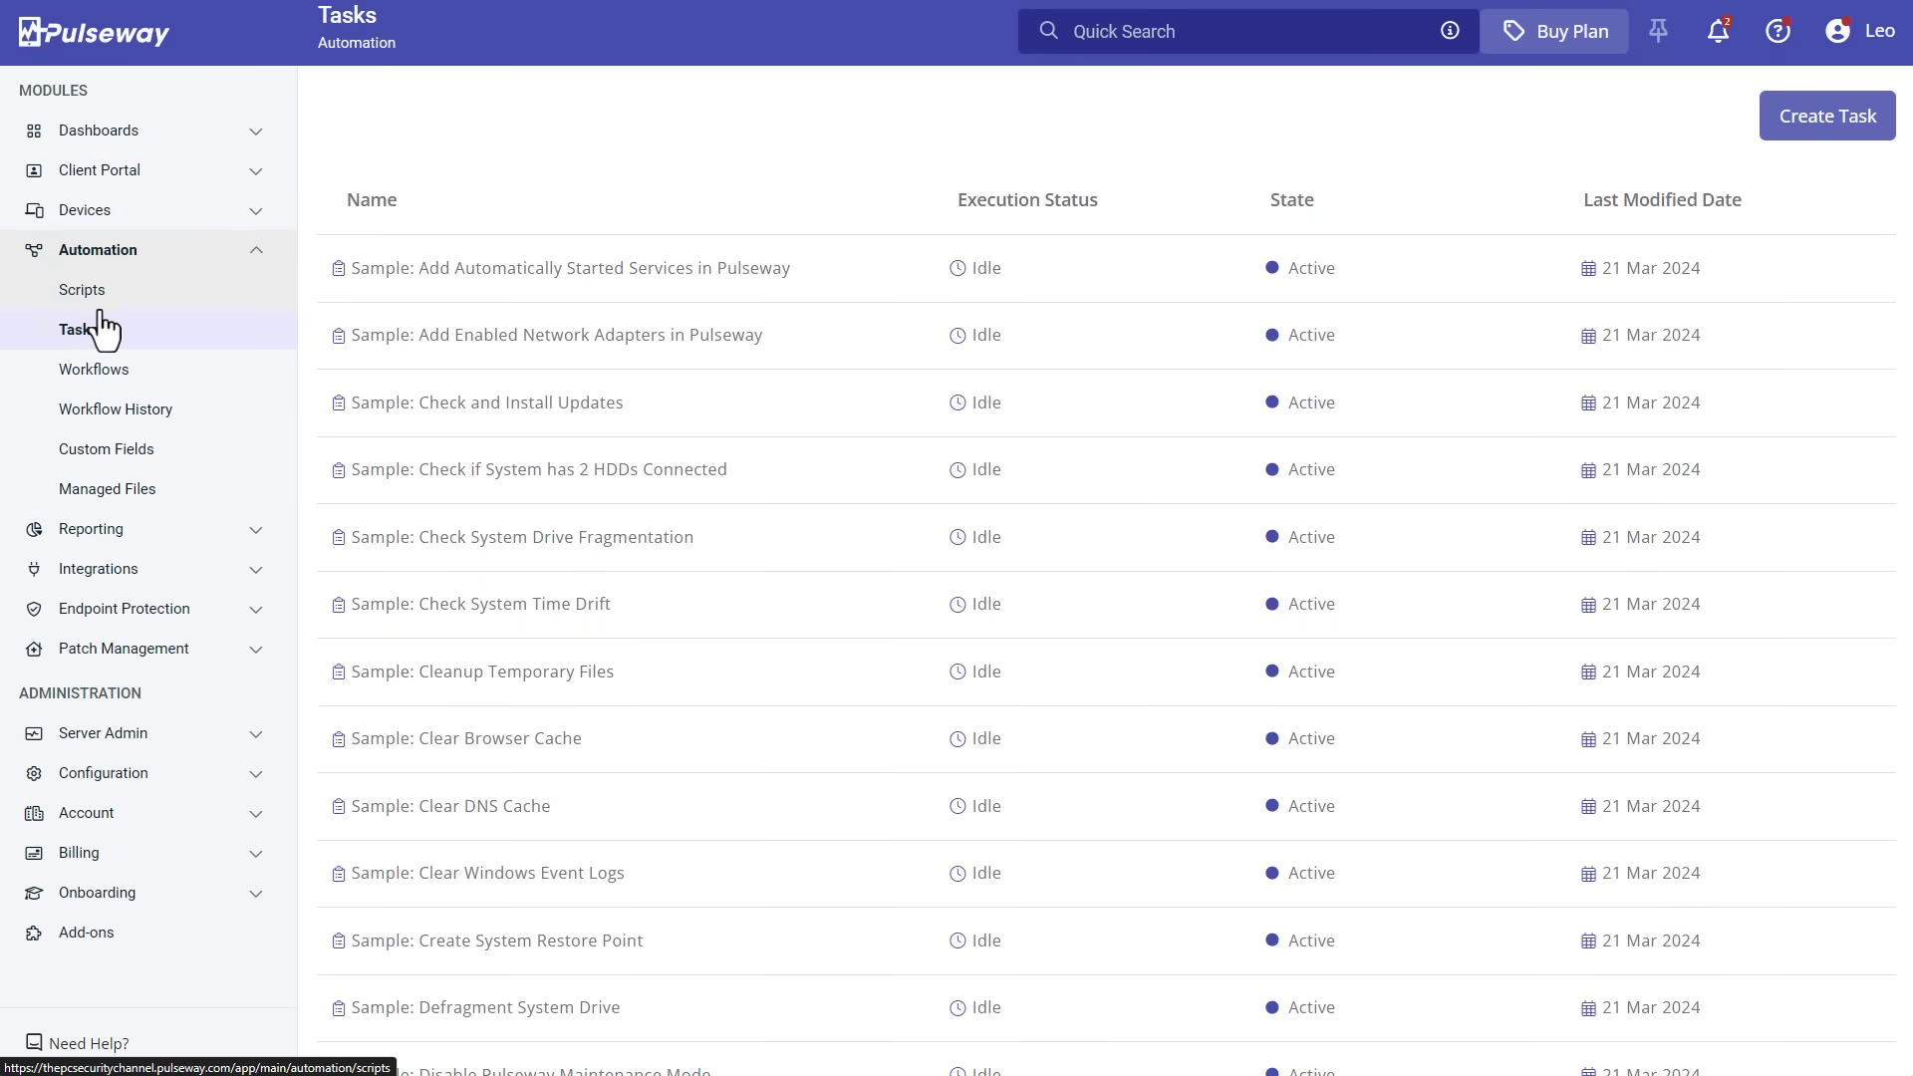
left_click(88, 305)
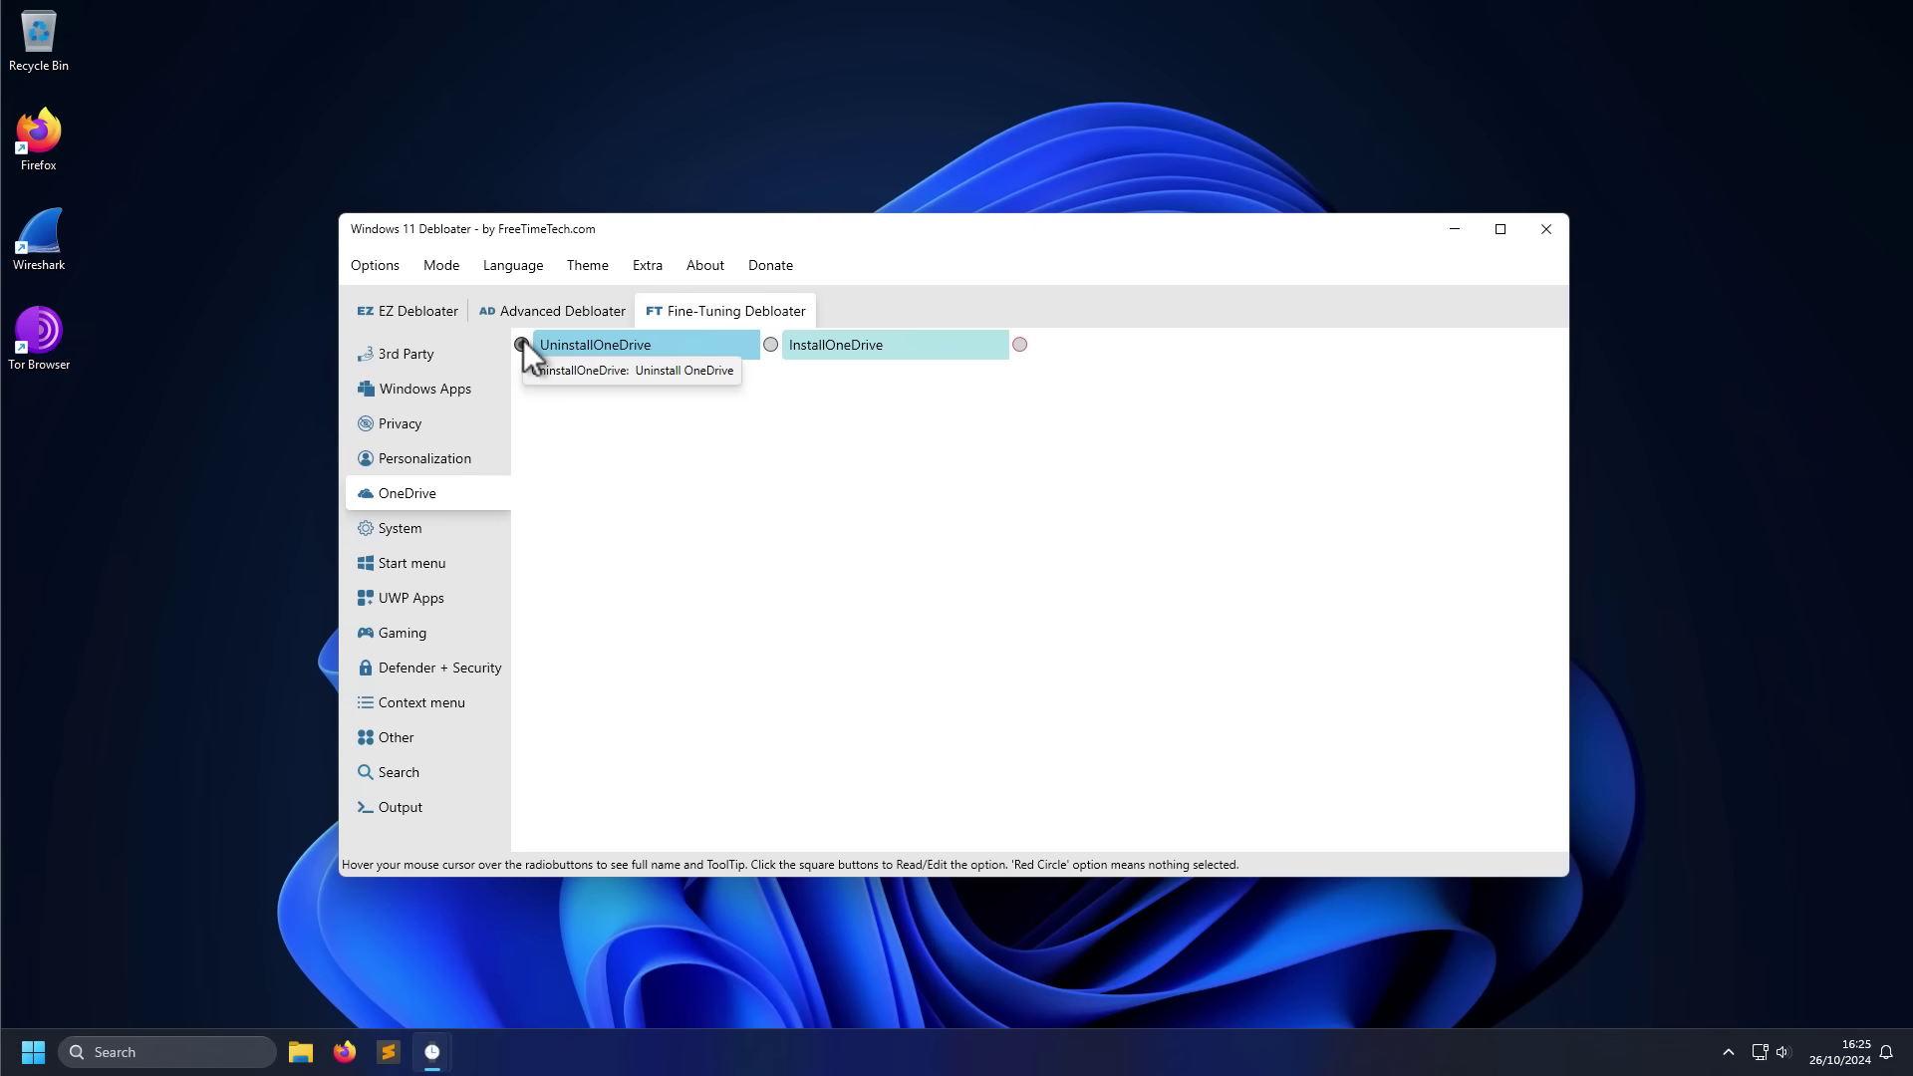
Generate the PowerShell $tweaks script on the Output page and select its text for copying.
left_click(423, 800)
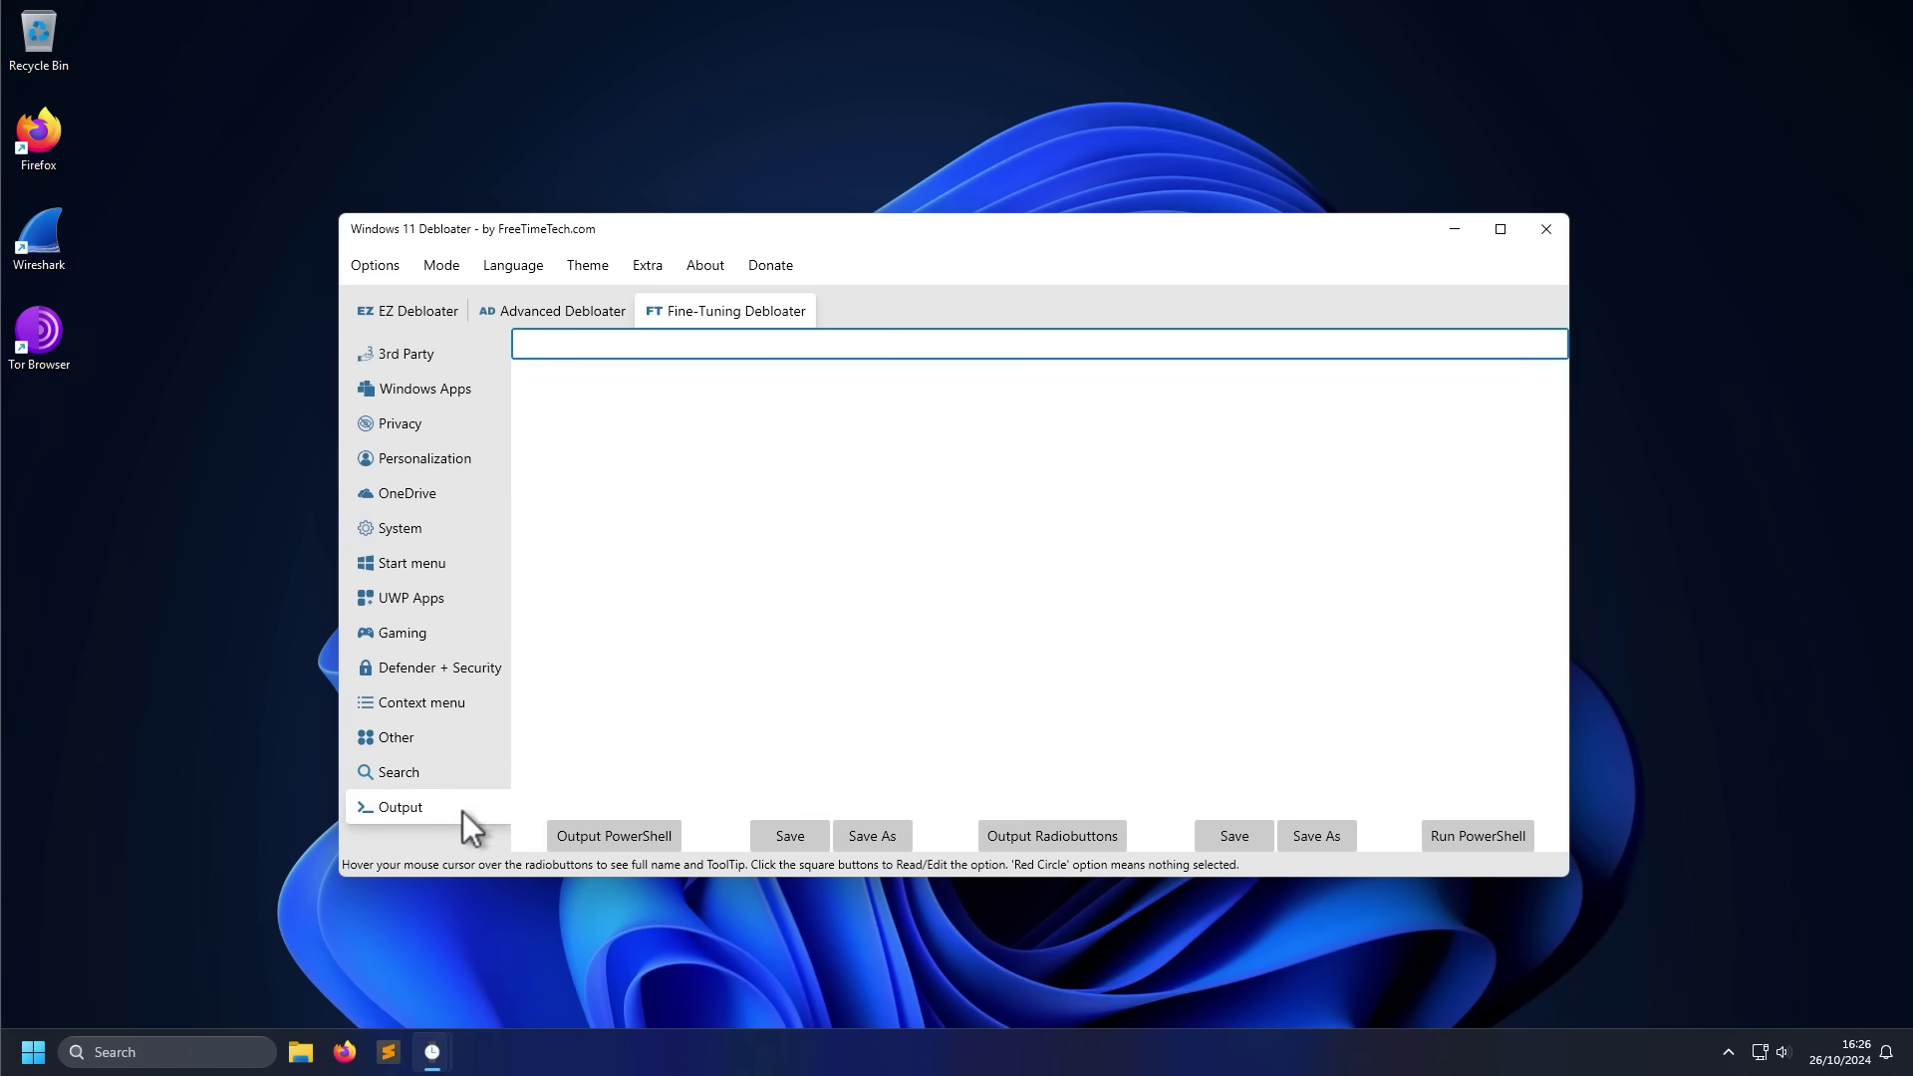
left_click(619, 835)
left_click(723, 554)
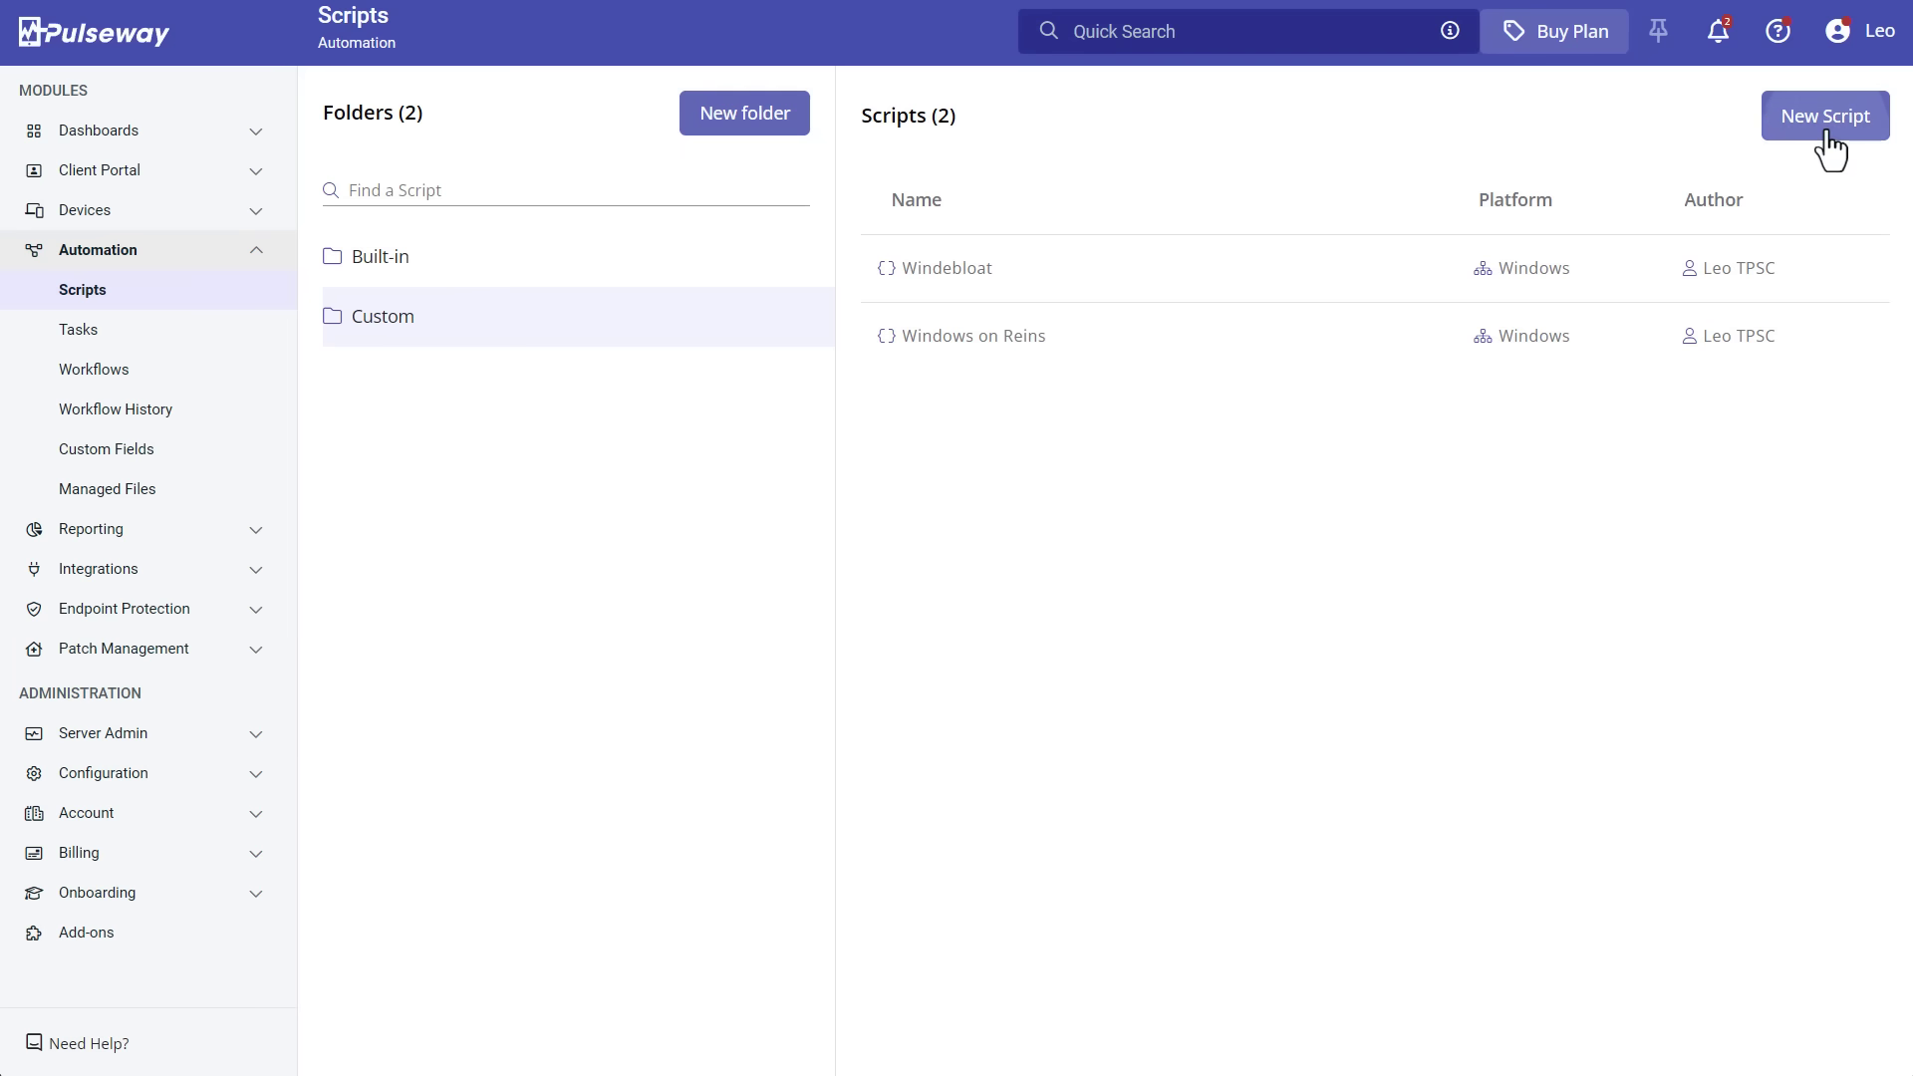
Create a new Windows-enabled Pulseway script and paste the generated debloat code into it.
left_click(1823, 119)
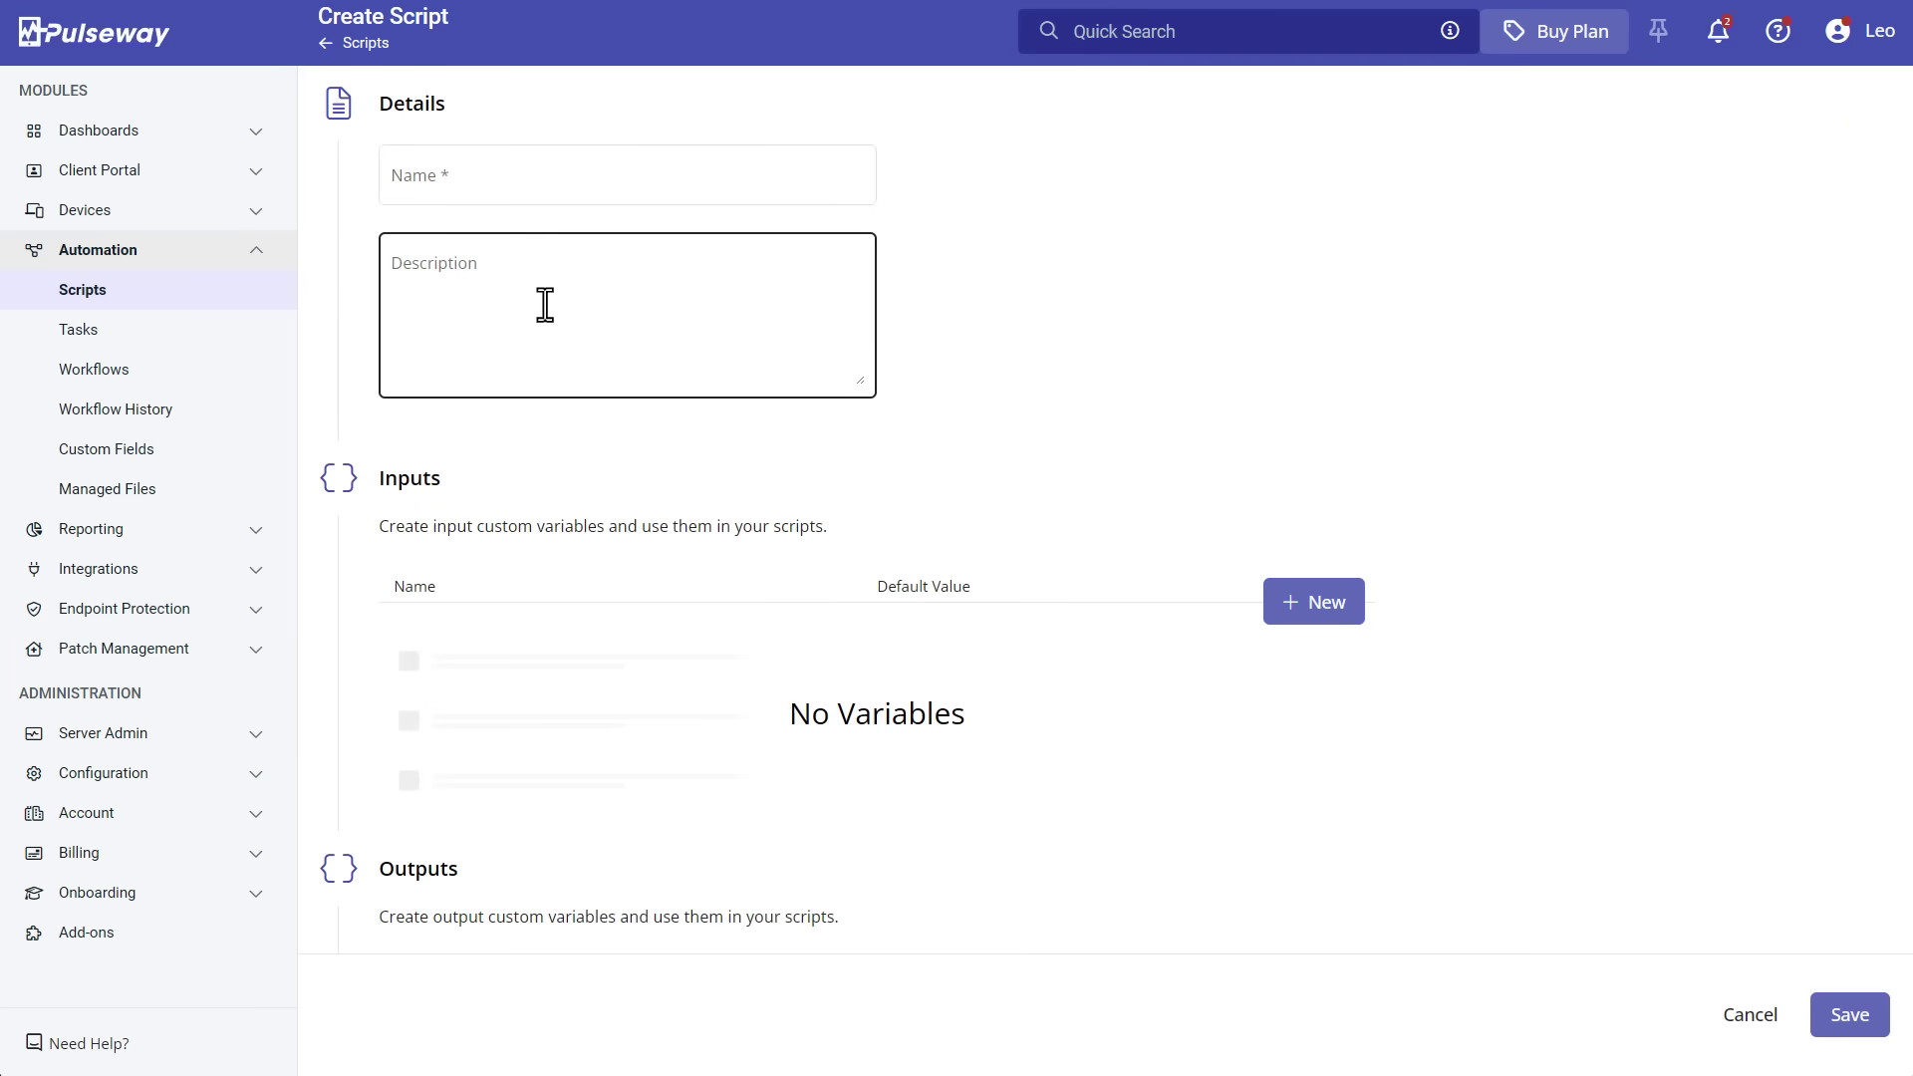
scroll(527, 404, "down", 8)
left_click(403, 578)
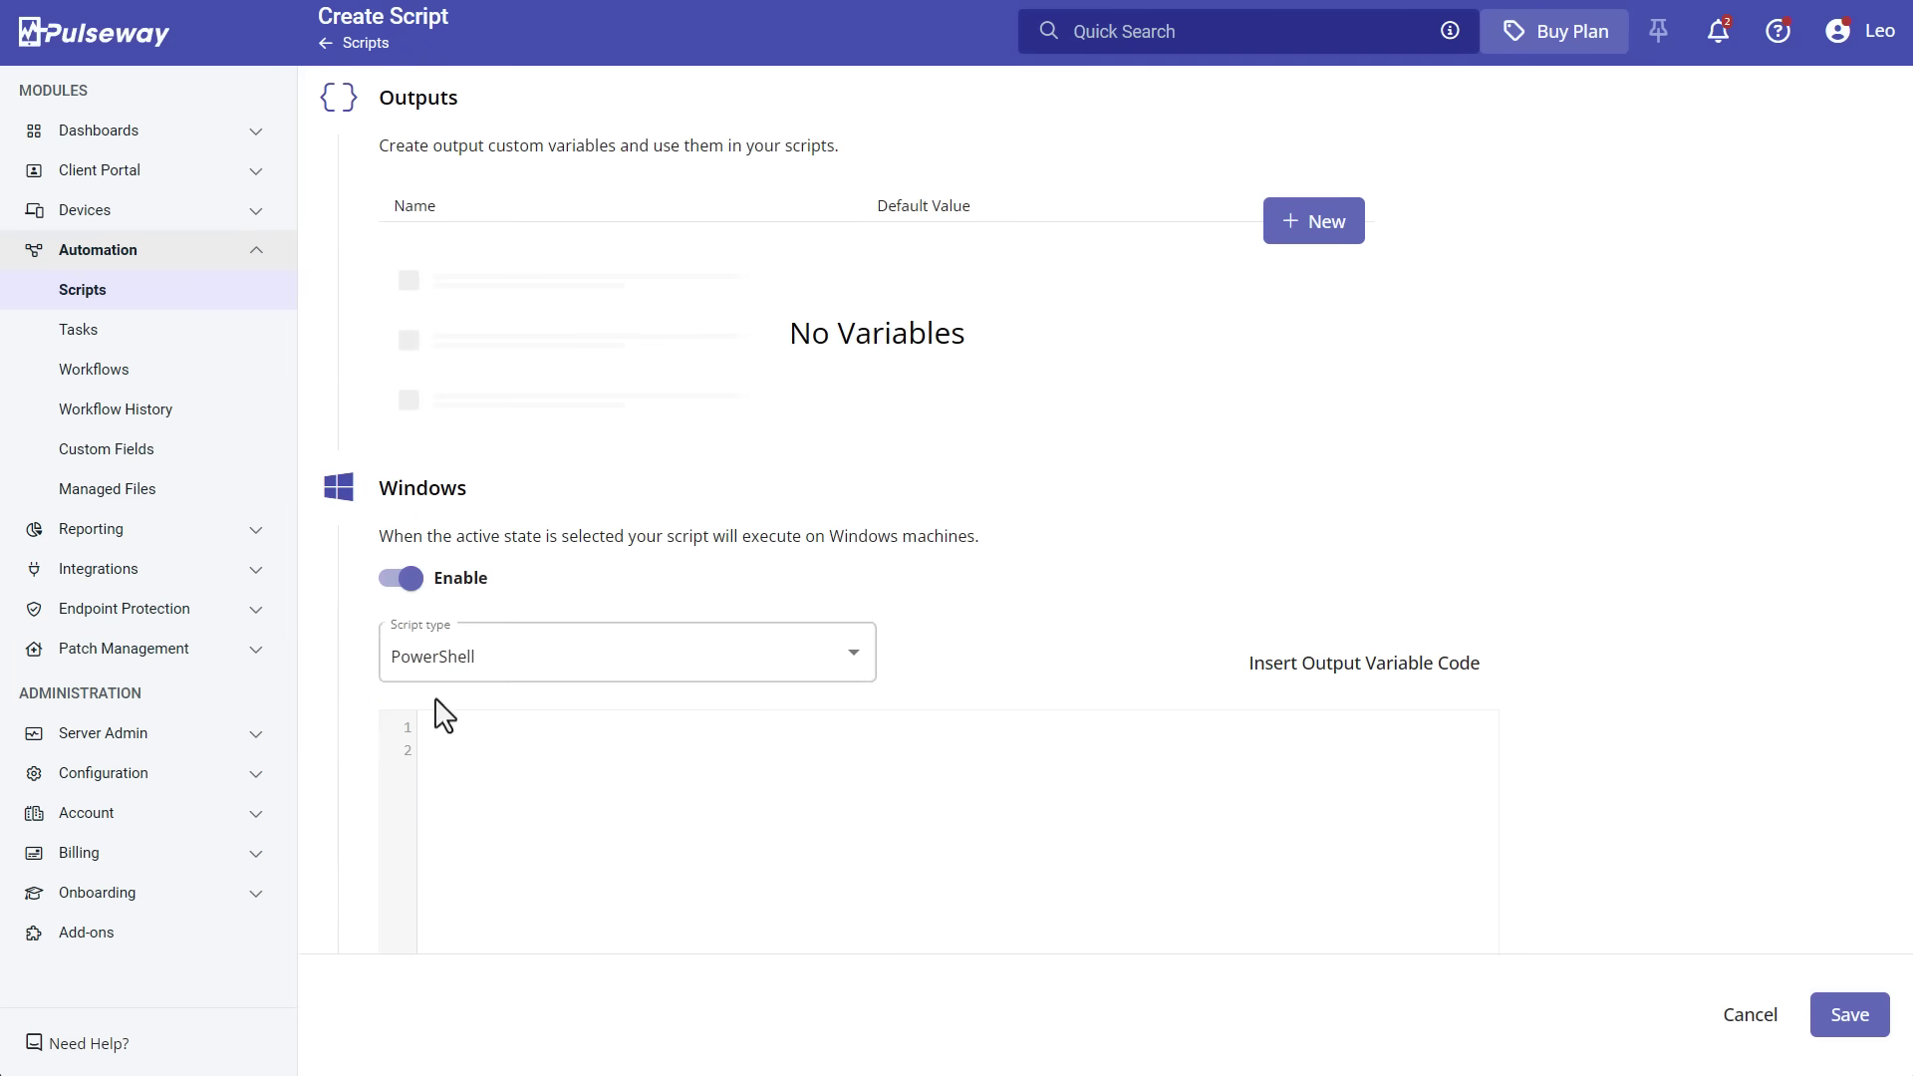
left_click(461, 751)
key("ctrl+v")
scroll(475, 726, "down", 5)
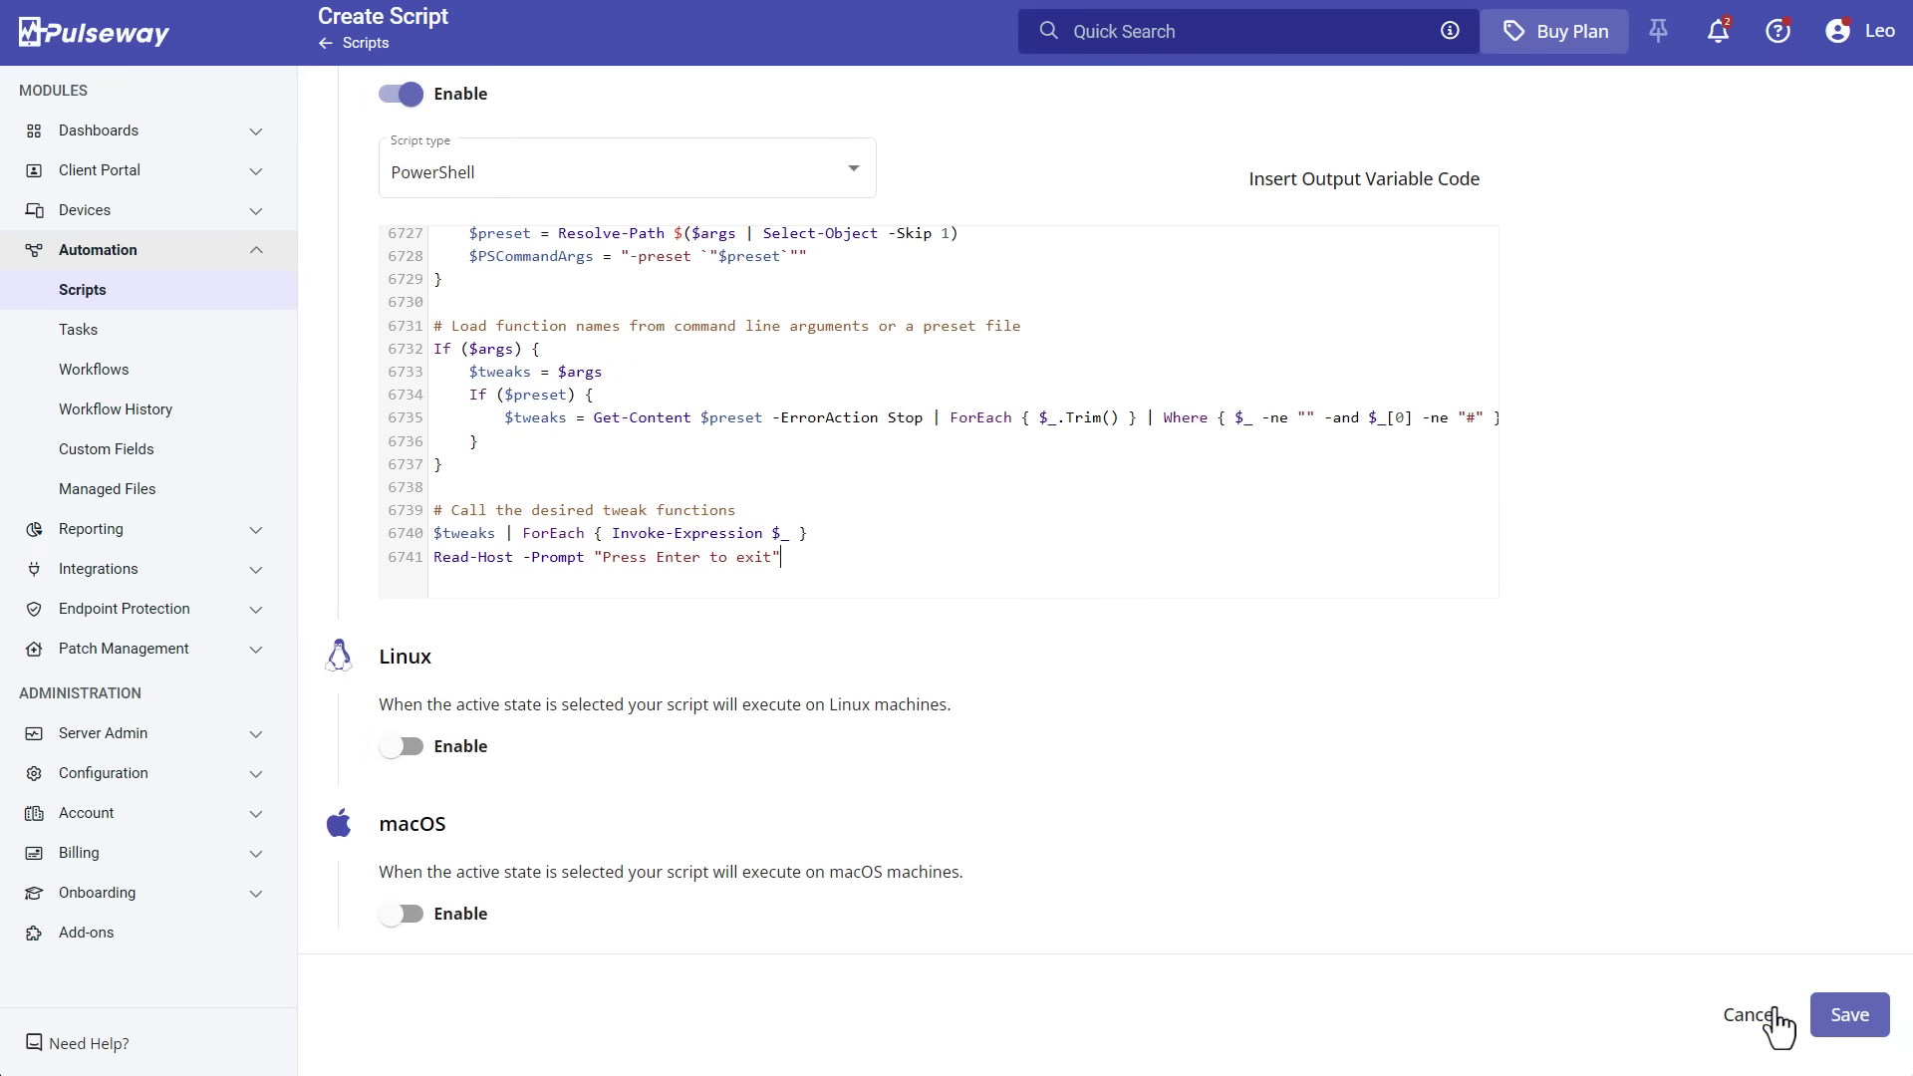
scroll(1465, 947, "up", 15)
Name the script 'remove one drive' and save it.
left_click(500, 179)
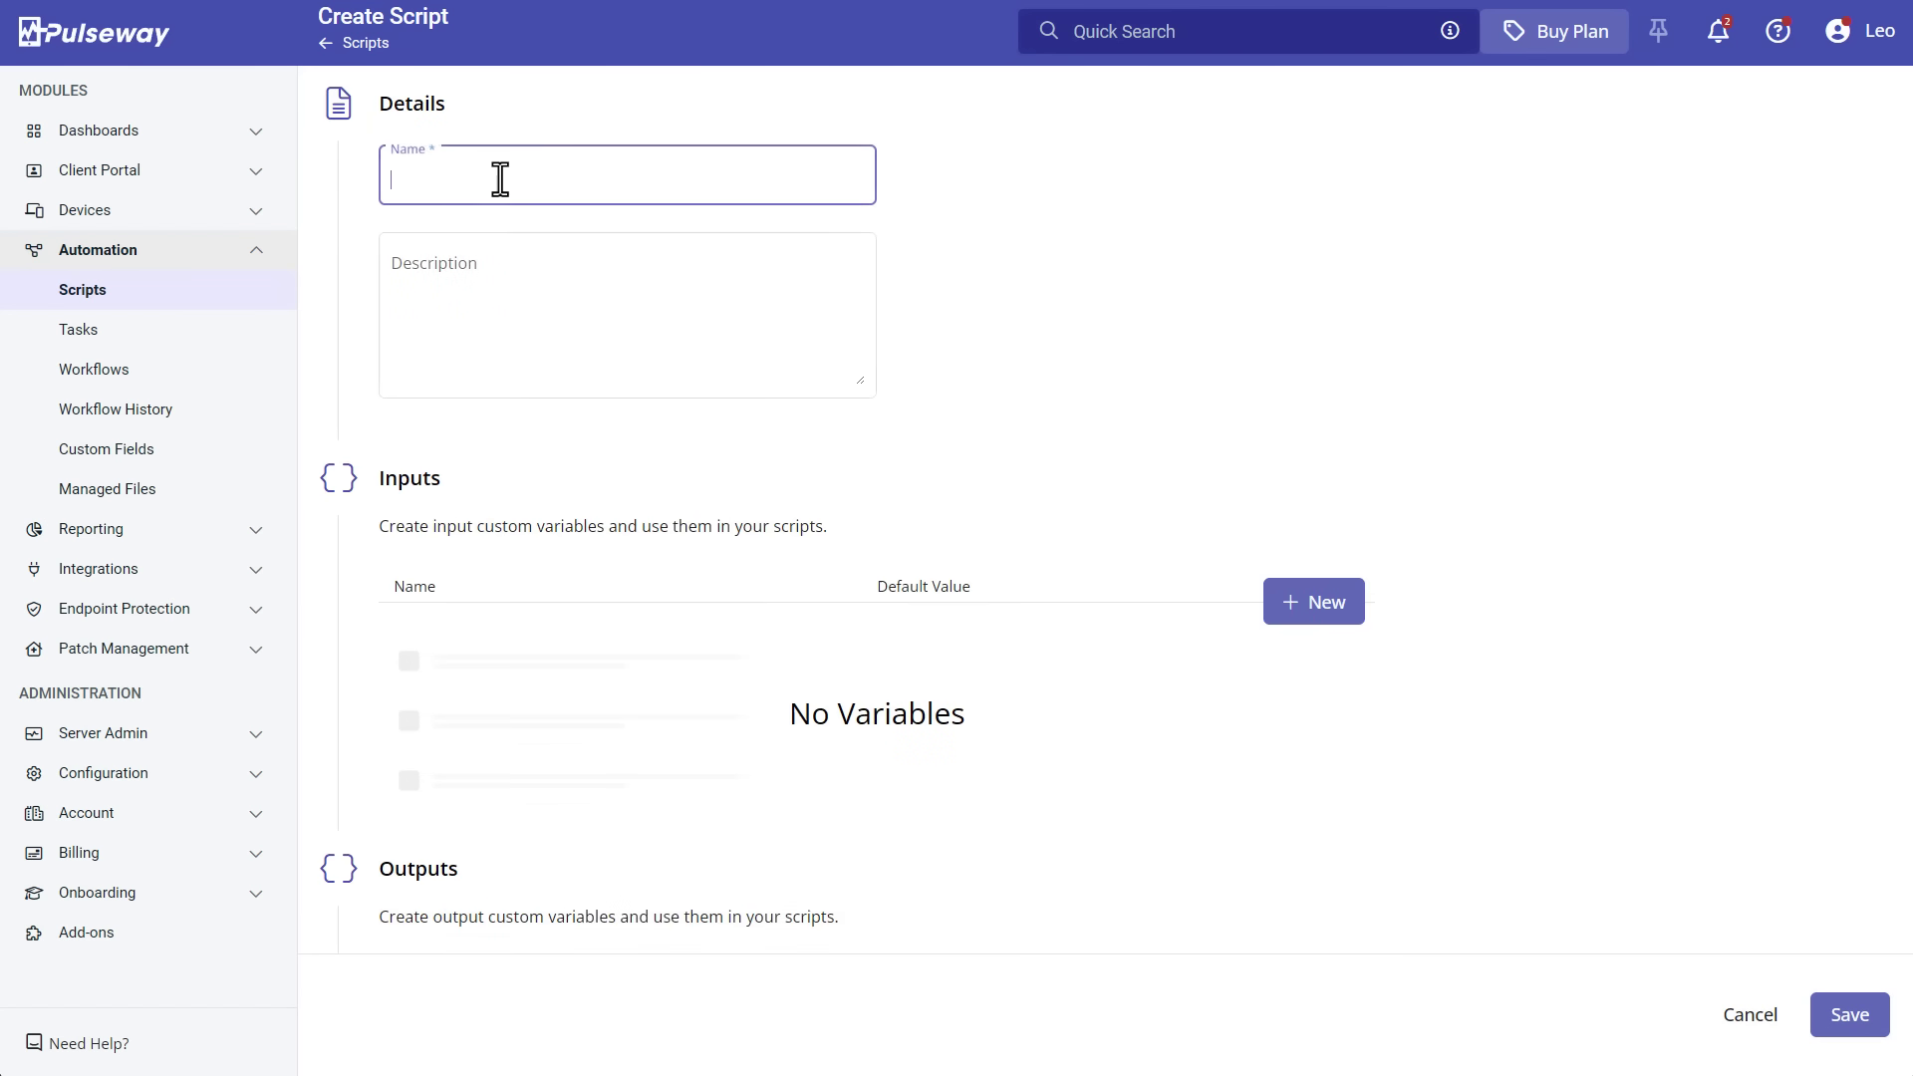
type("remove one drive")
left_click(1823, 1009)
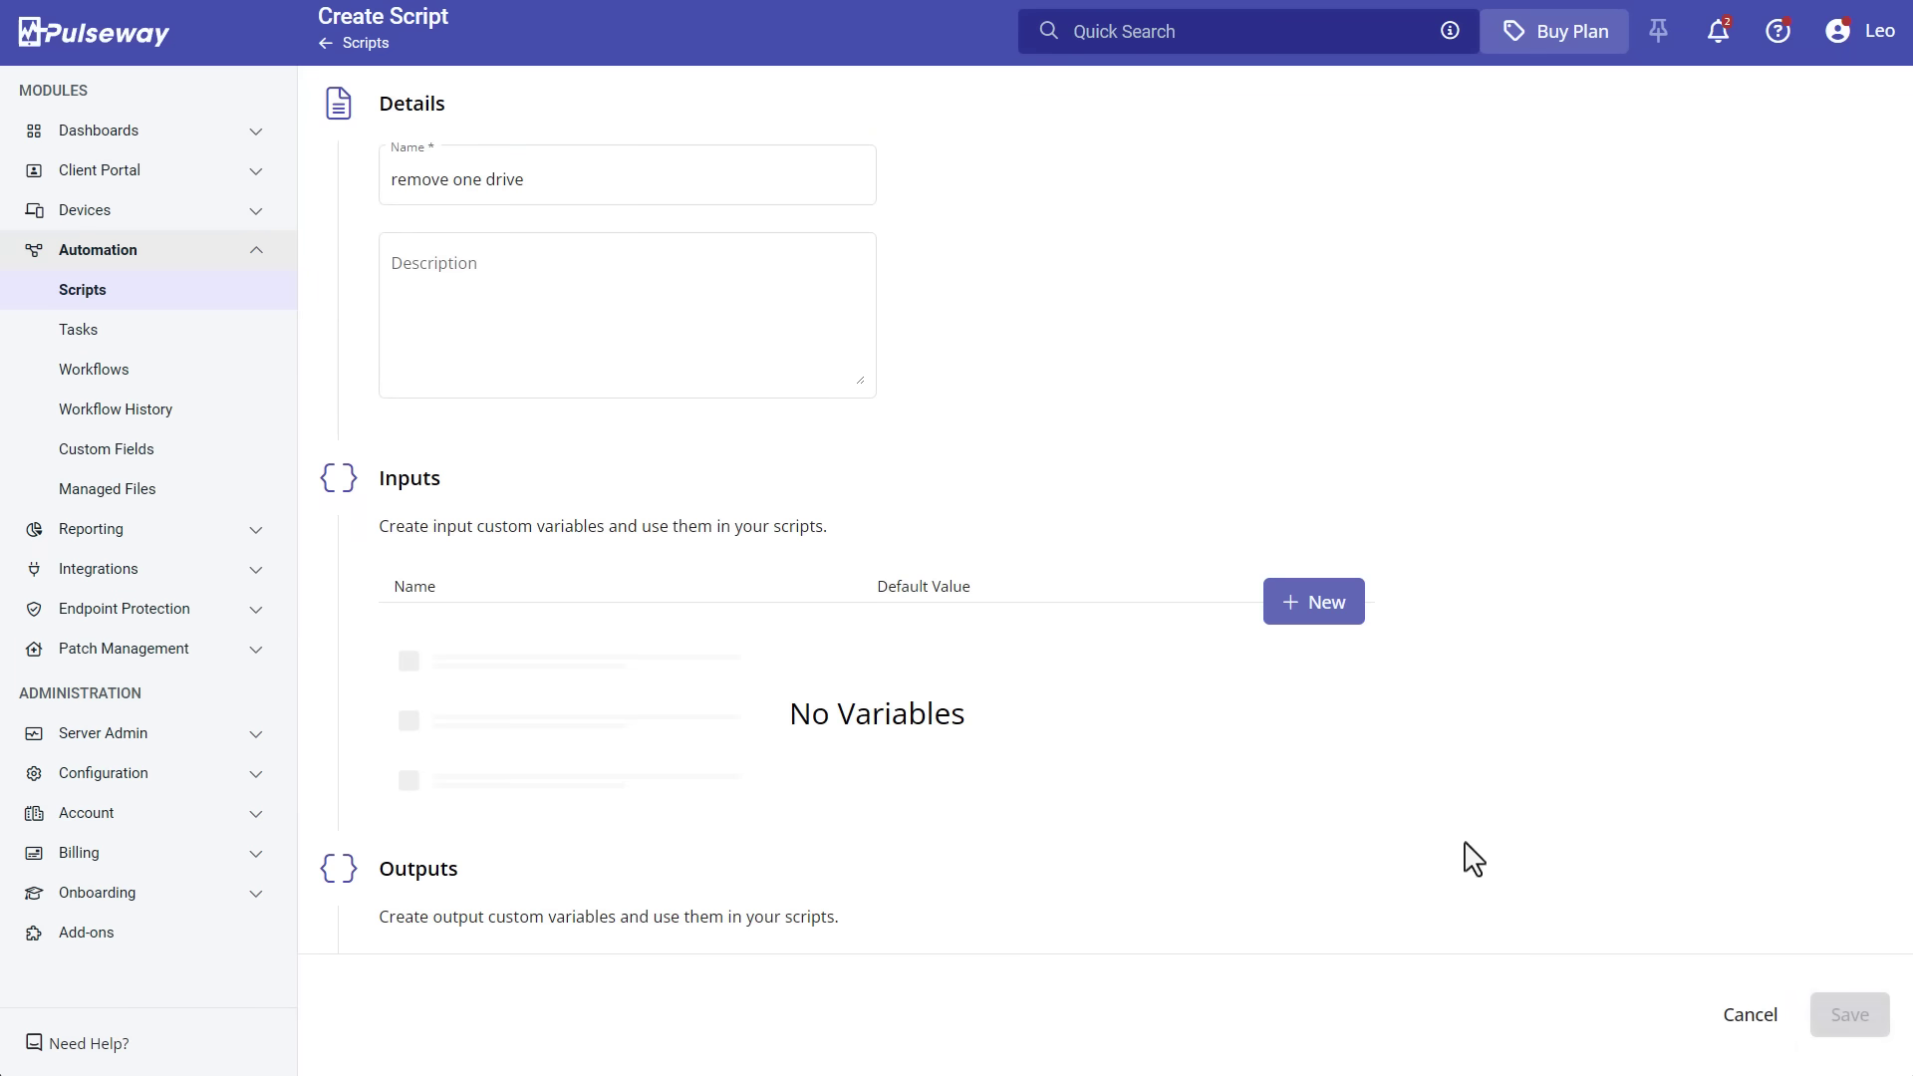
left_click(85, 209)
In Device Management, select TPSC and browse Run Script's Custom folder, then cancel without running.
left_click(89, 251)
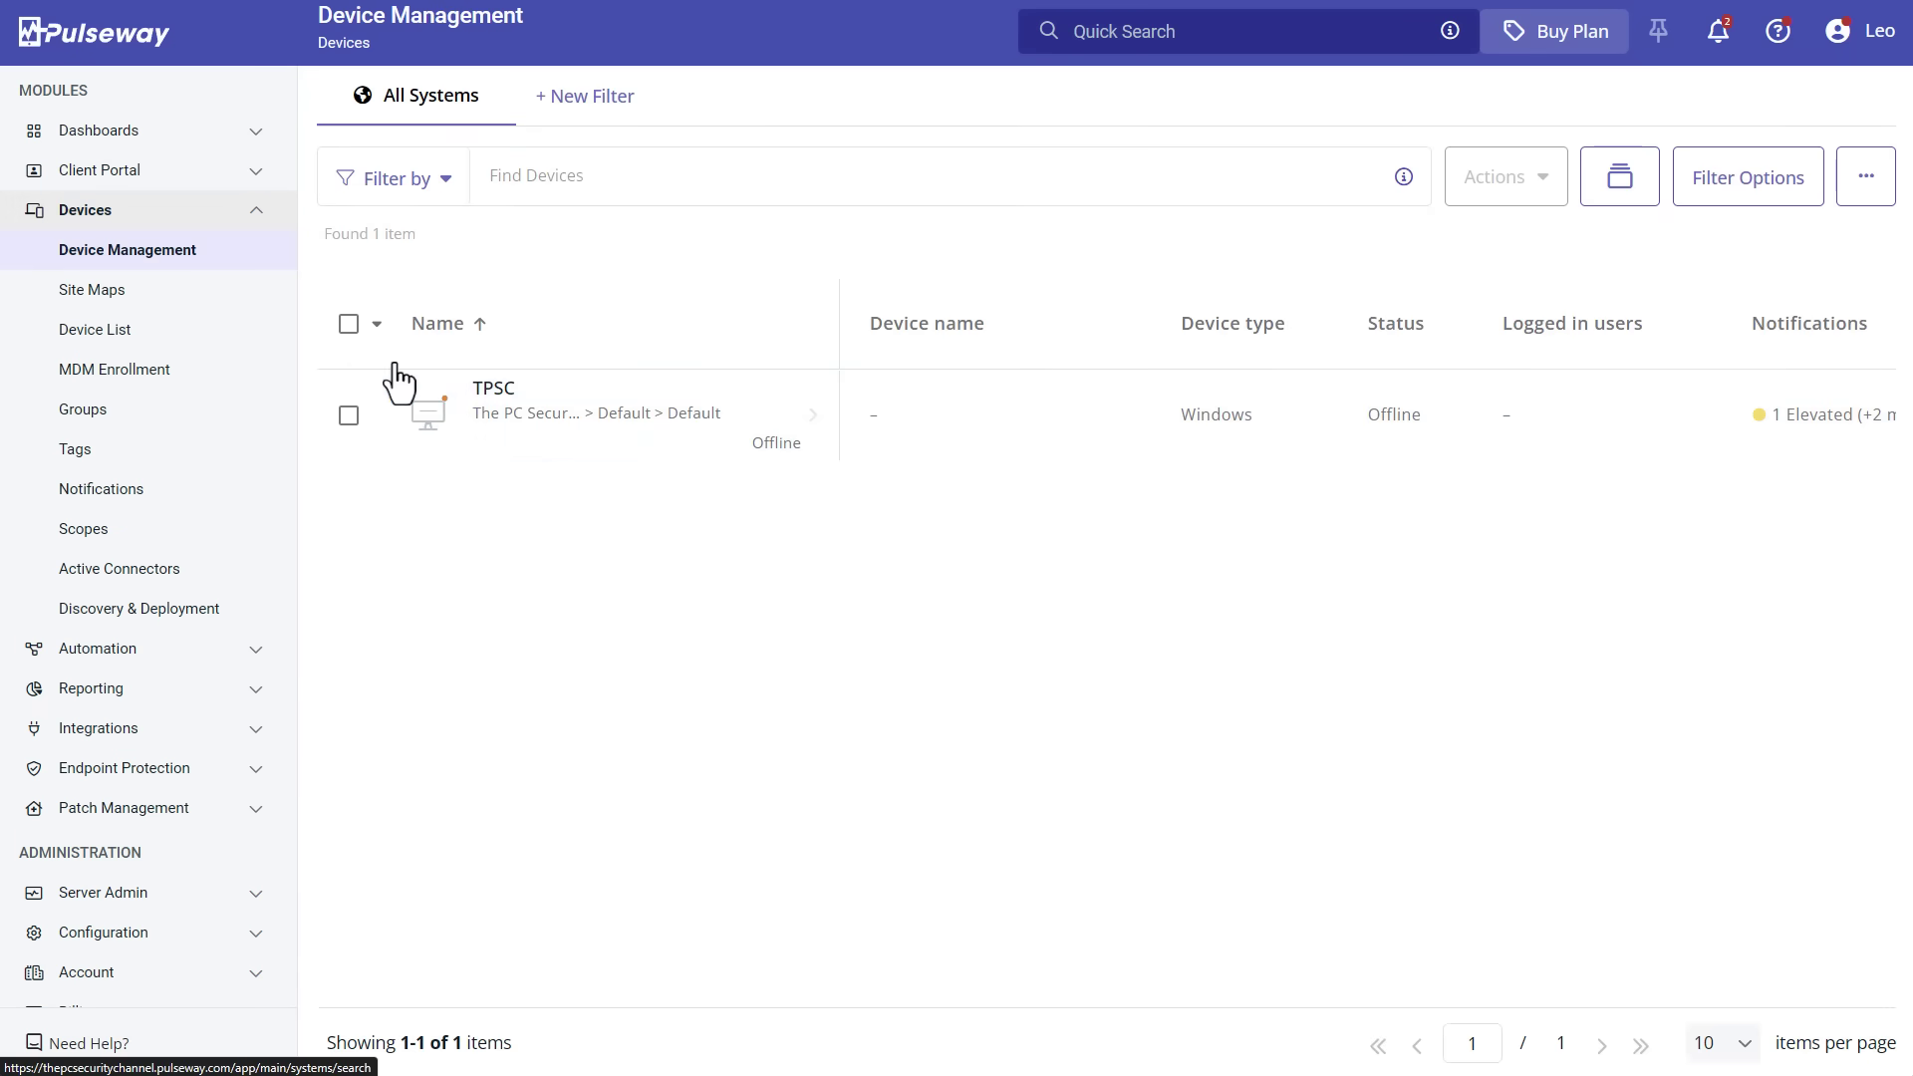
left_click(347, 415)
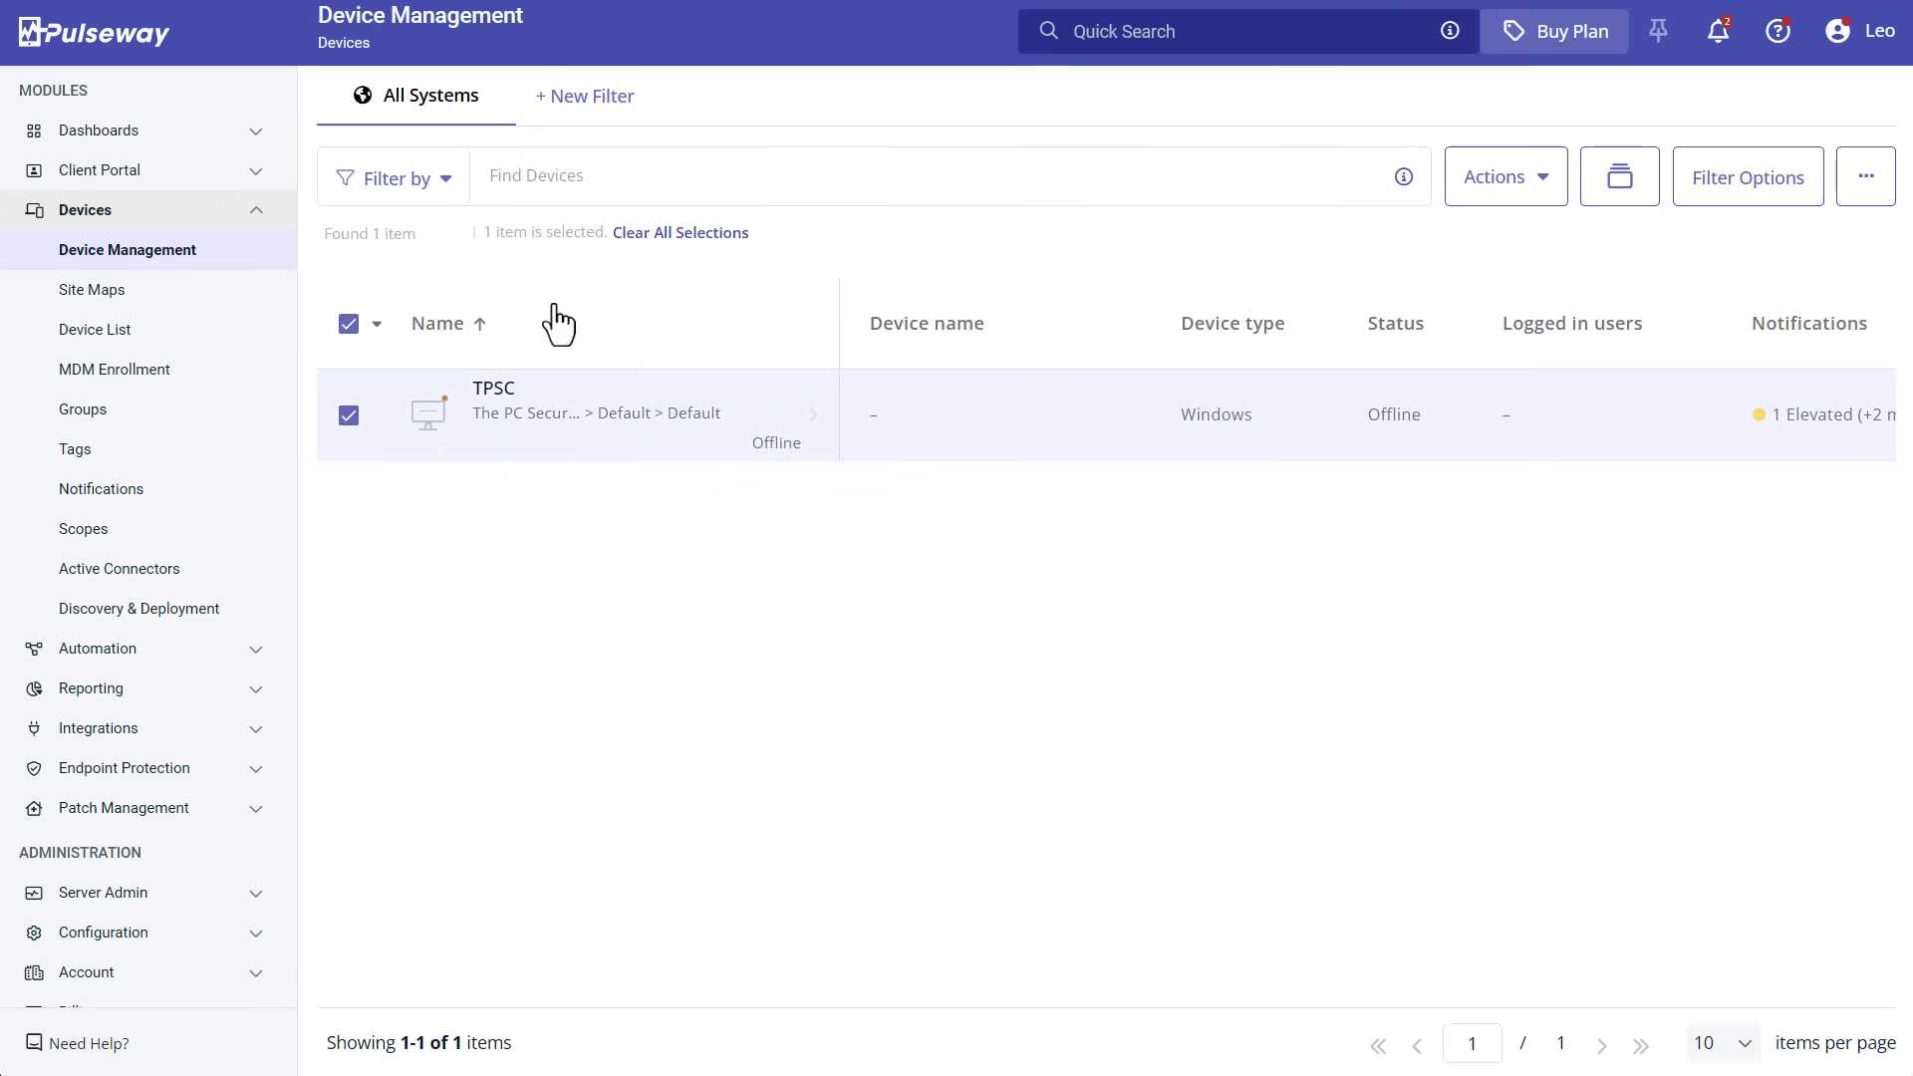
left_click(1495, 185)
left_click(1489, 273)
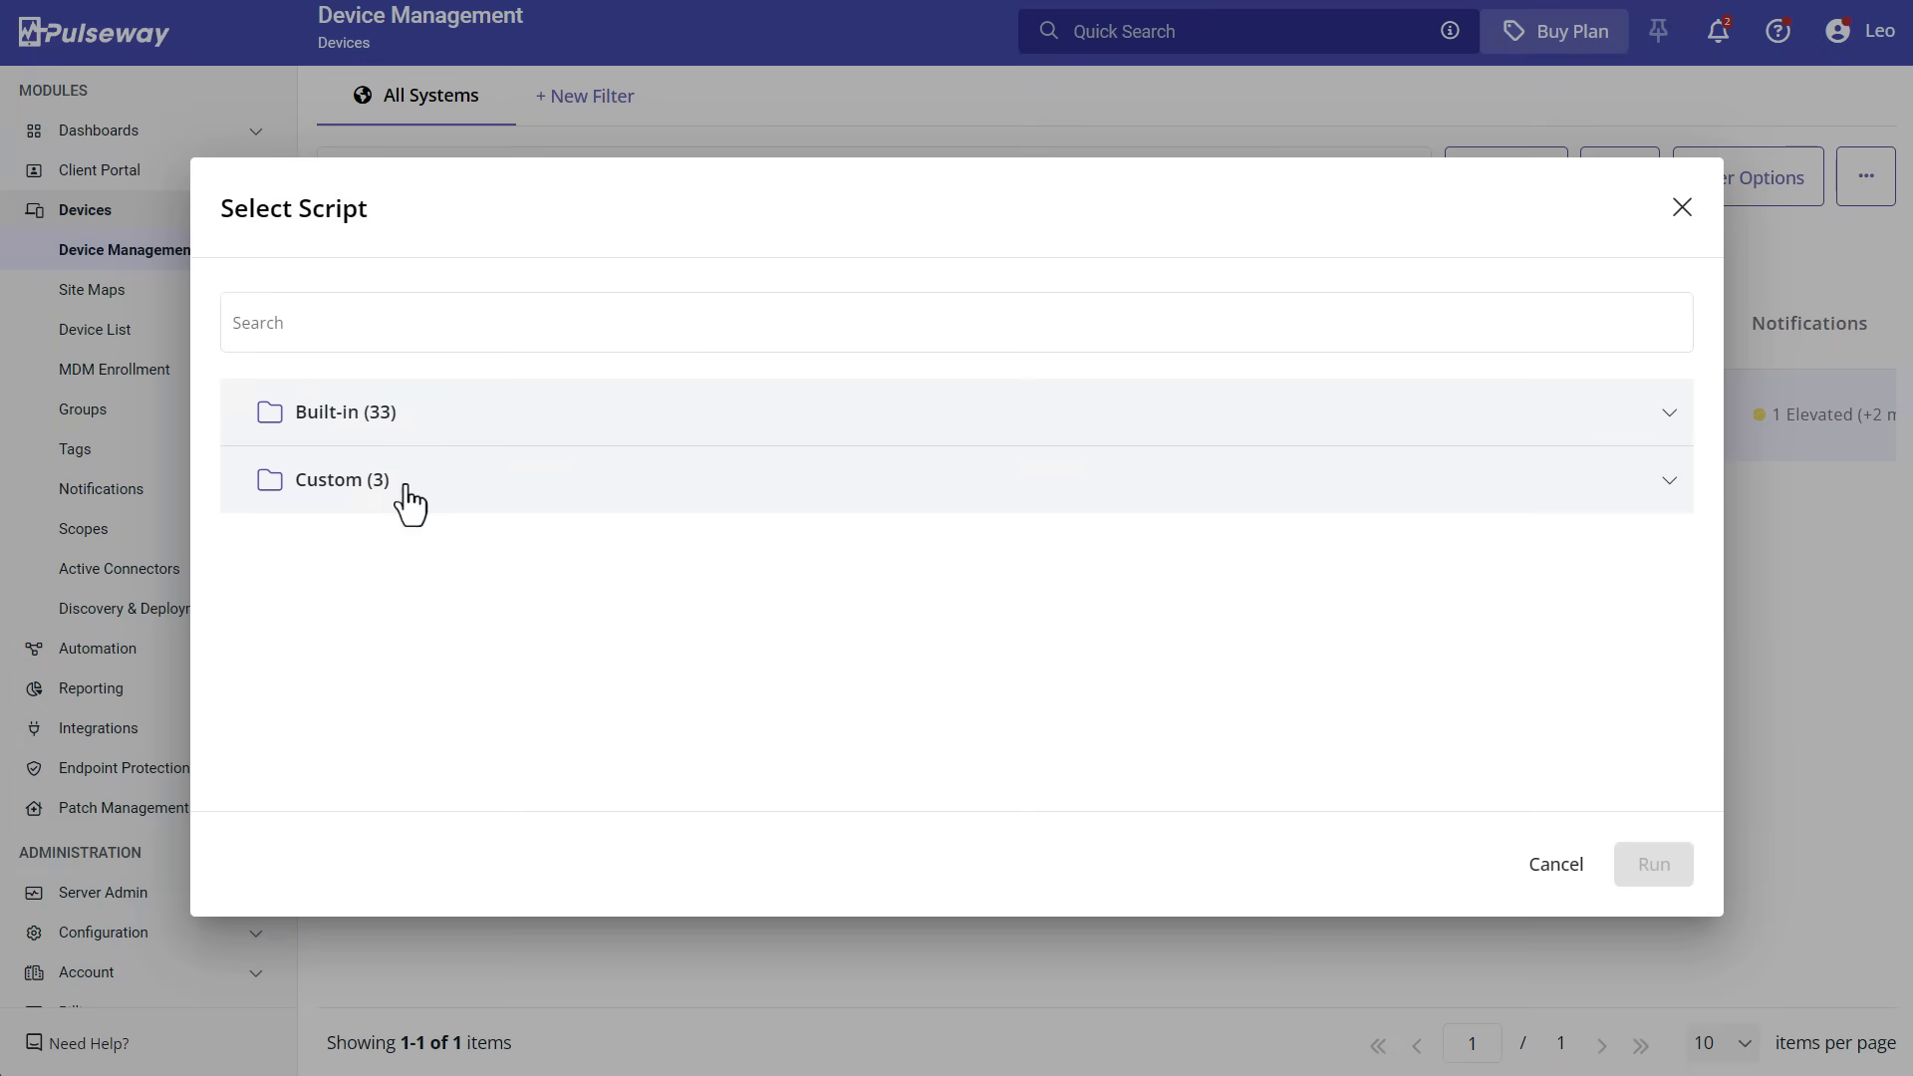
left_click(376, 481)
key("Escape")
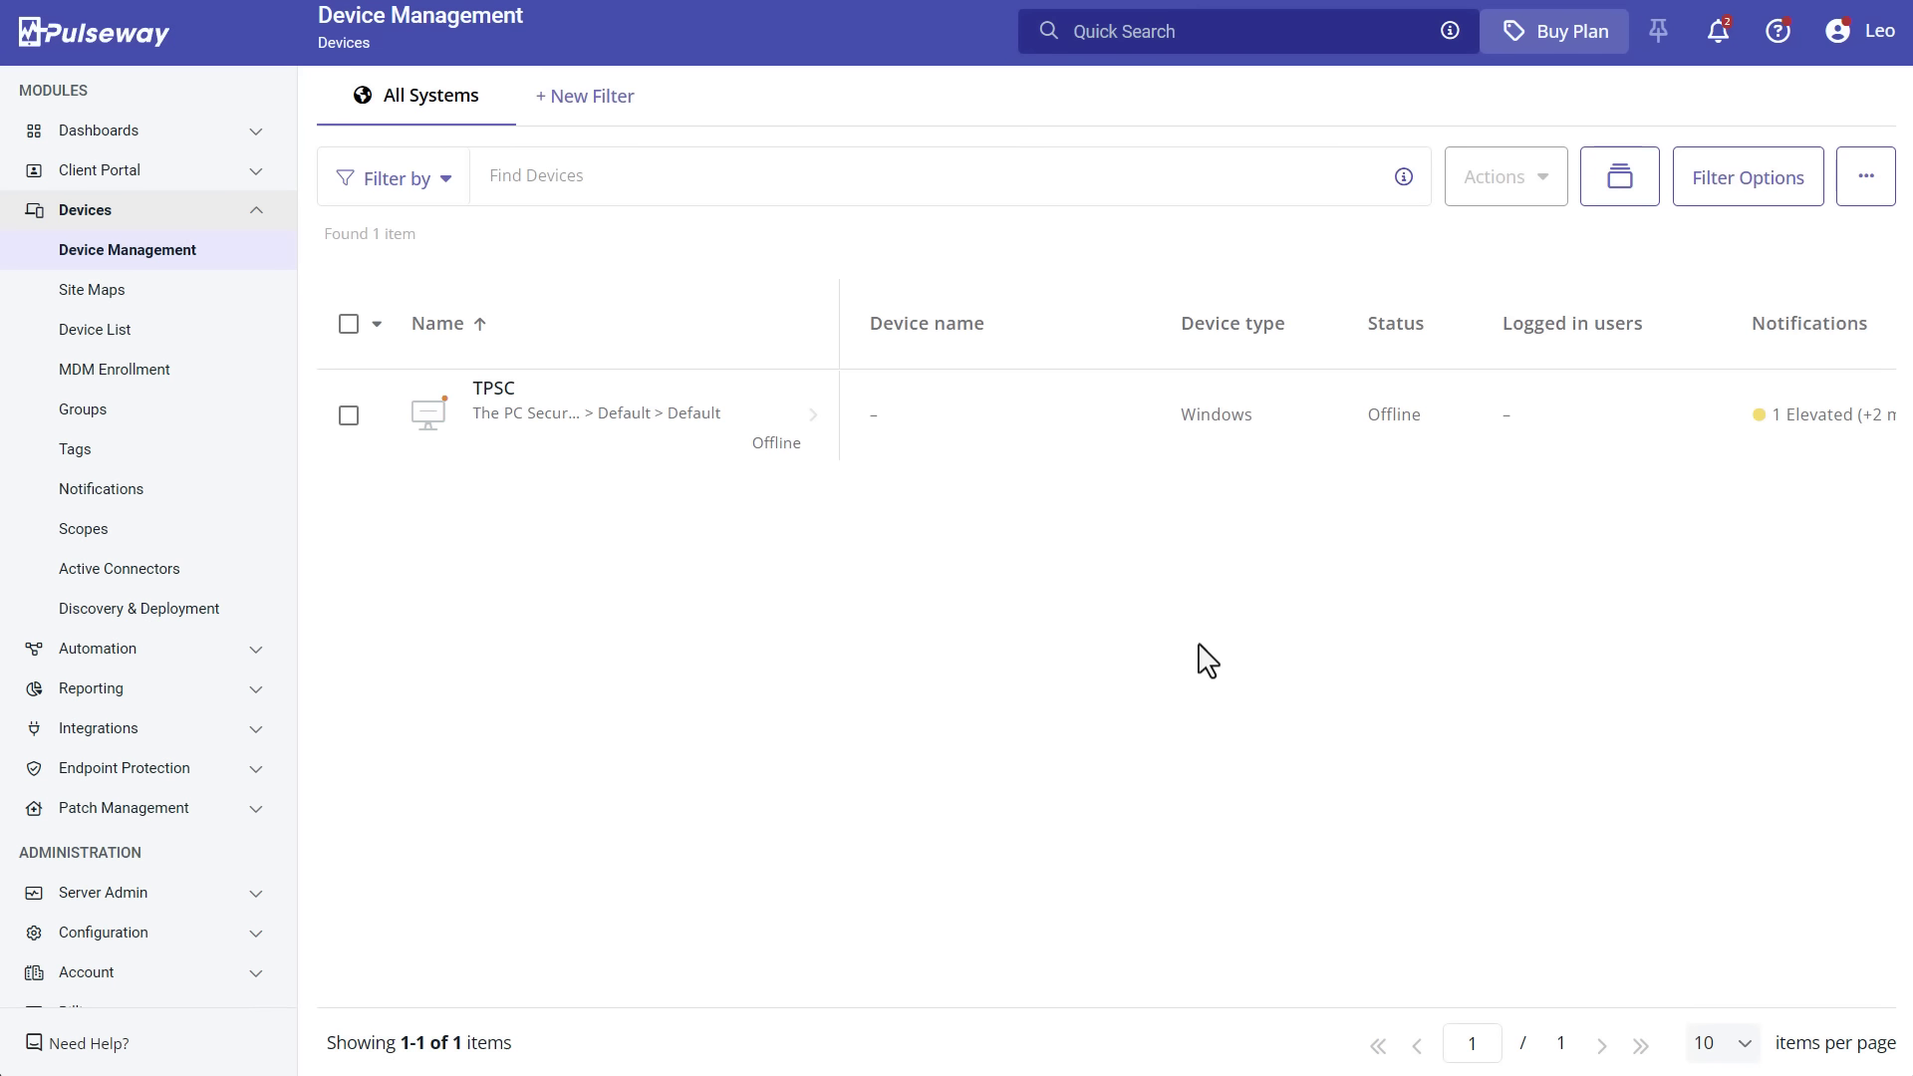